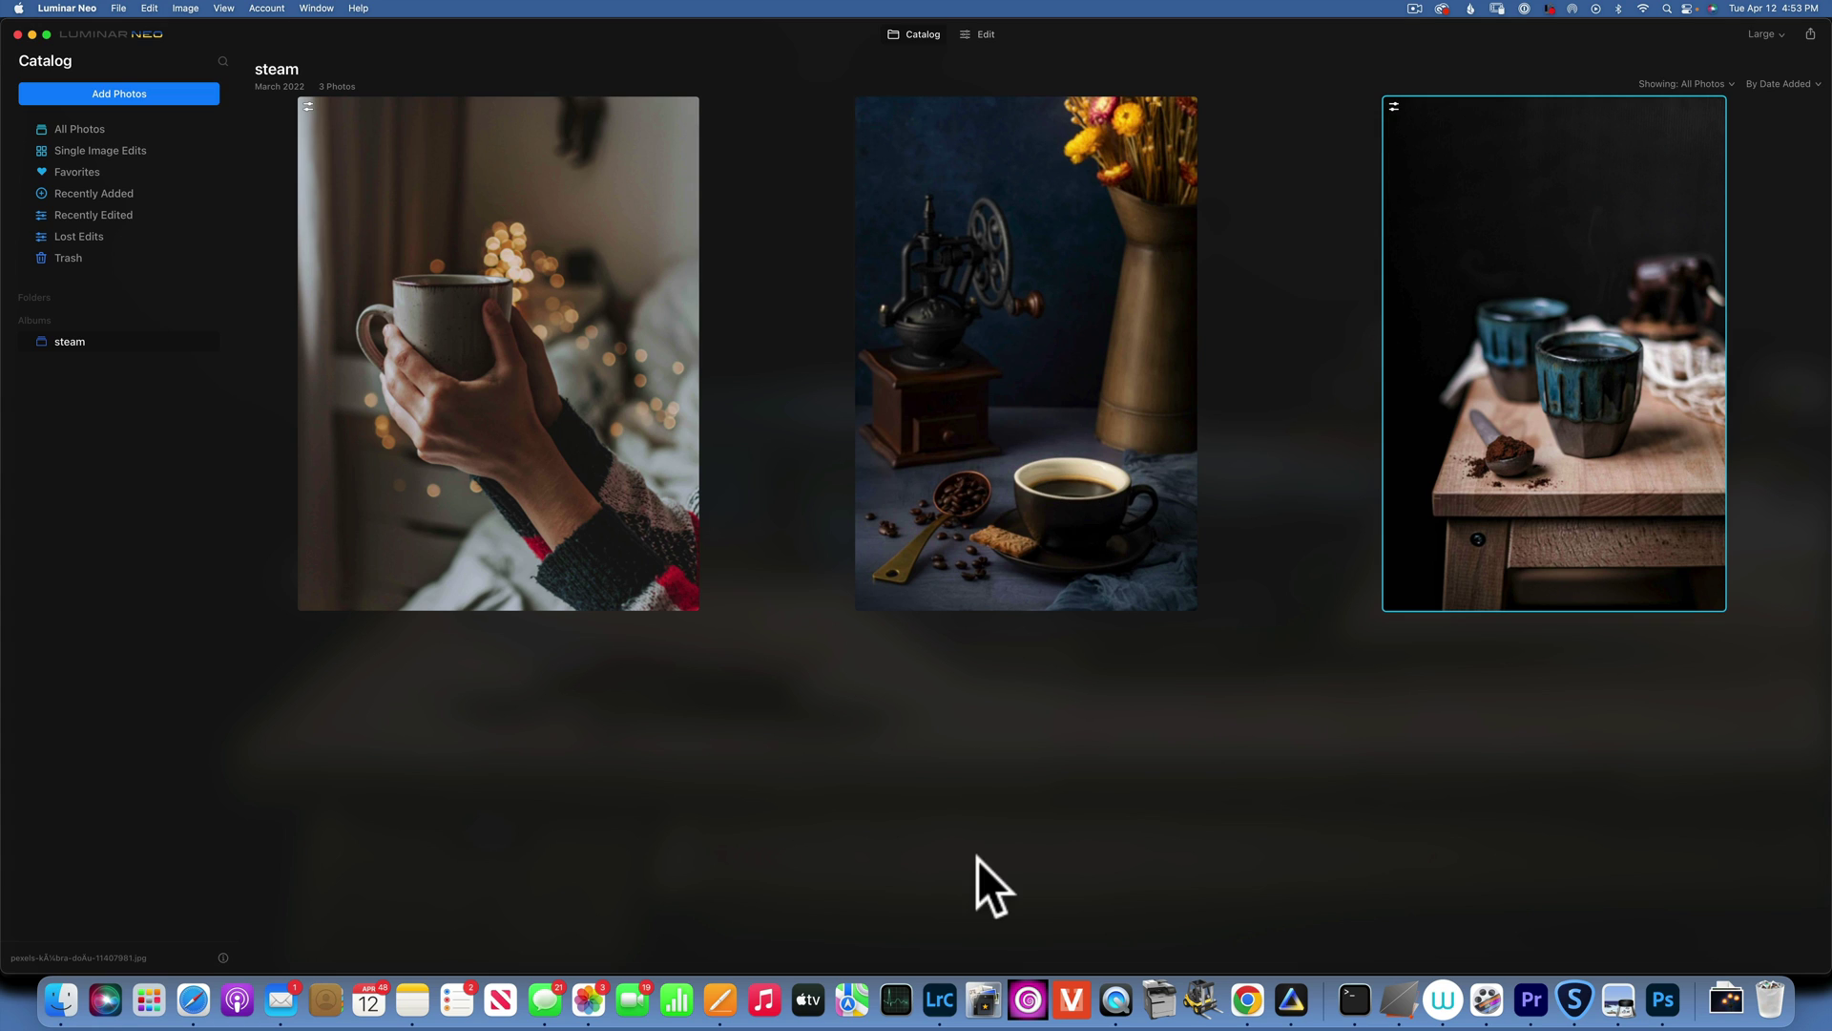
# Switch to Lightroom Classic's Library in Grid view and scroll through the thumbnails.
pyautogui.click(941, 999)
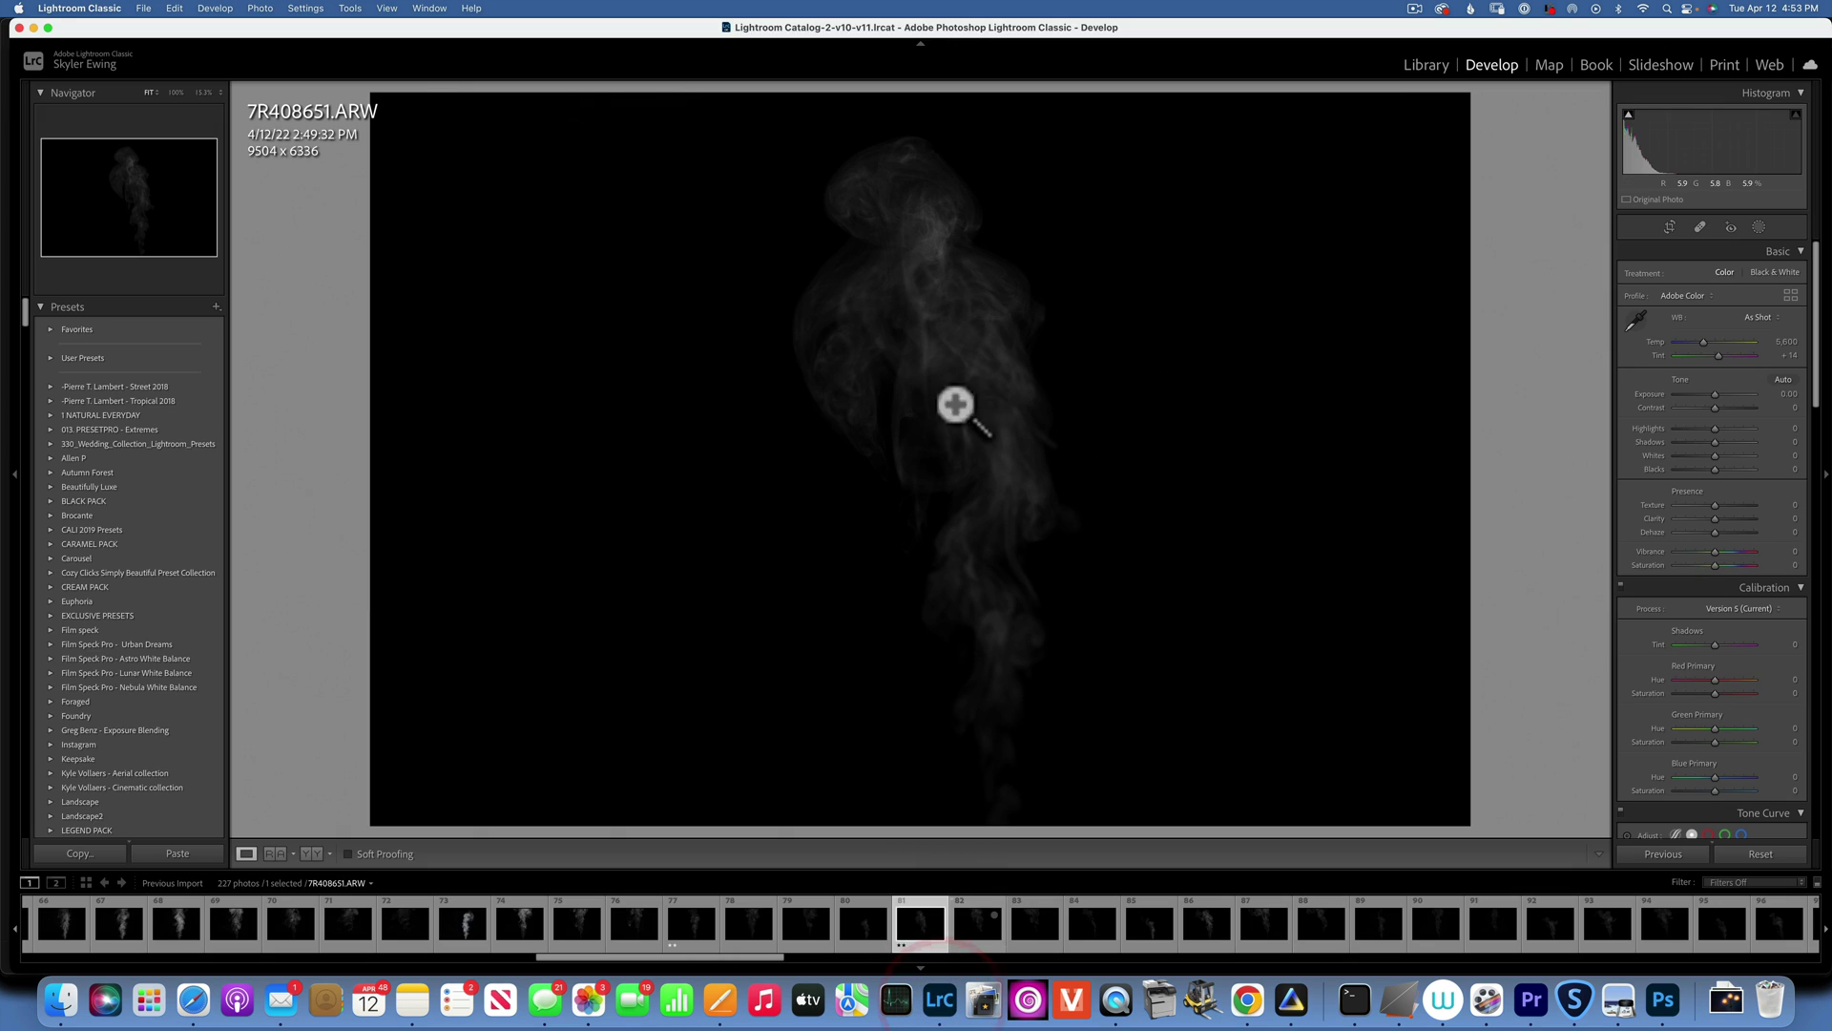
pyautogui.click(1421, 65)
pyautogui.click(241, 853)
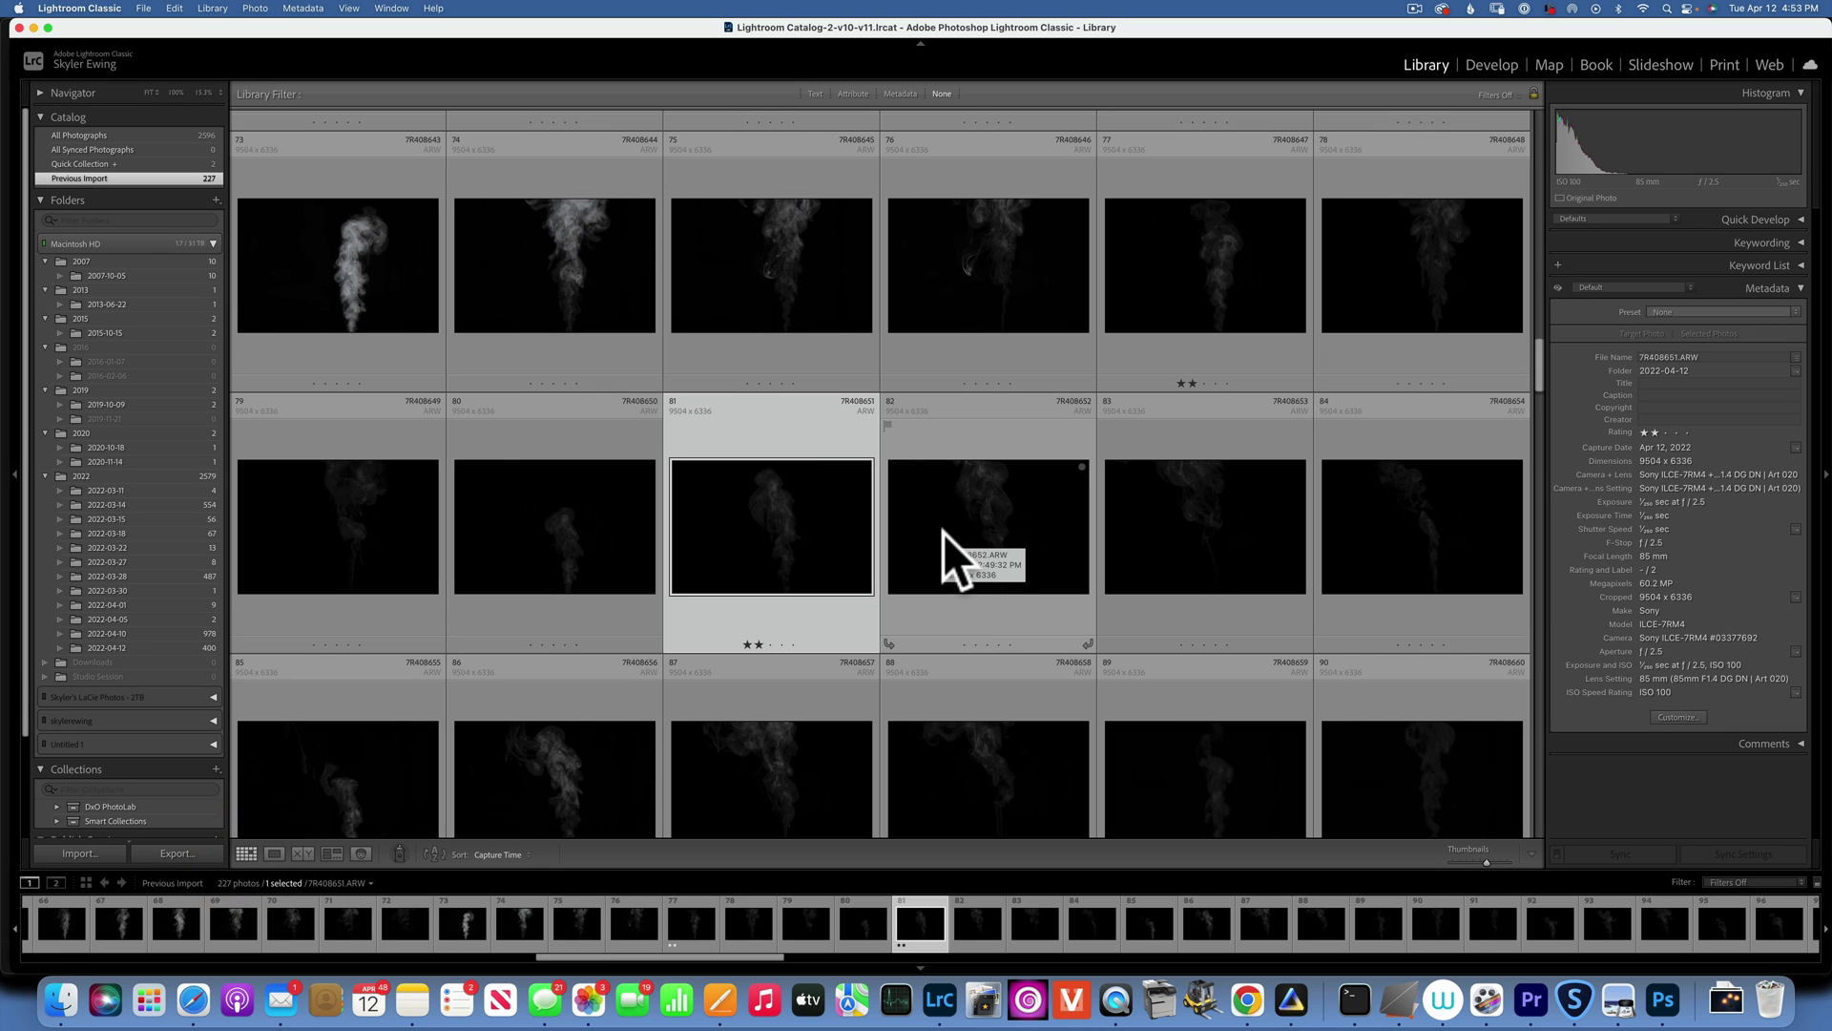
pyautogui.scroll(5, 942, 532)
pyautogui.scroll(7, 943, 533)
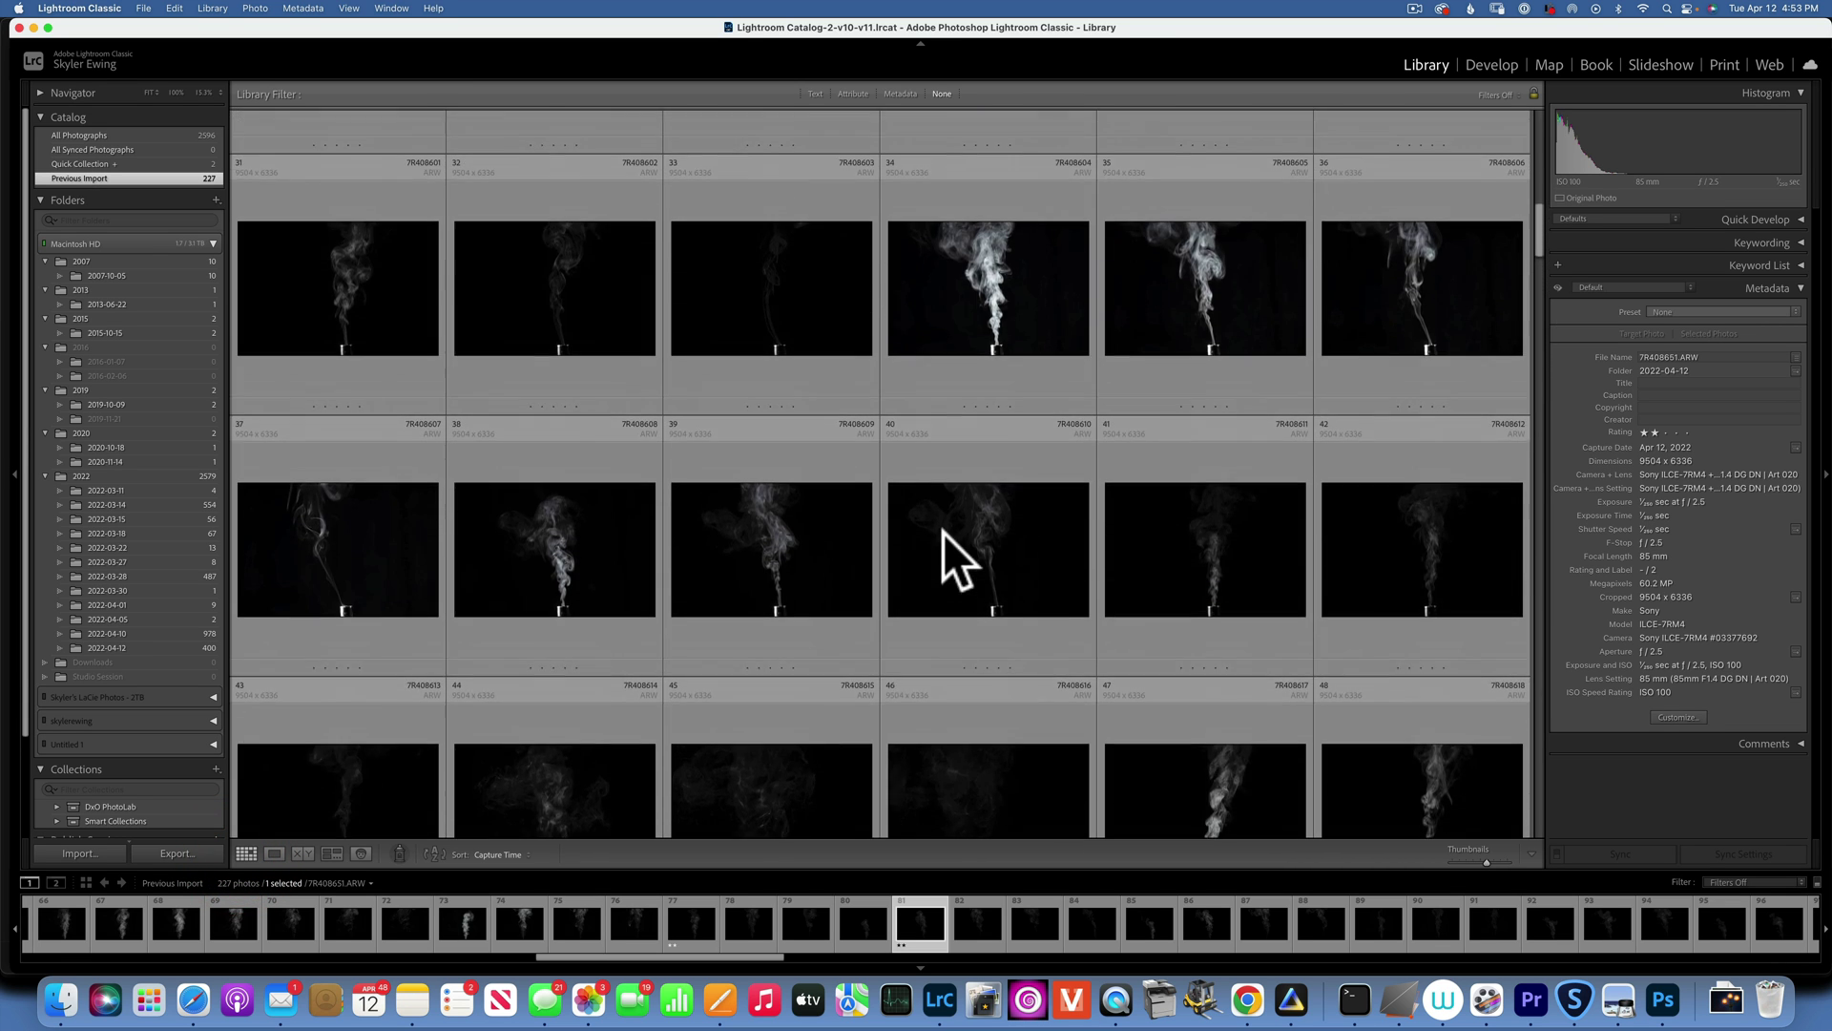
# View smoke photo 7R408605 enlarged, then smoke photo 7R408609 in Loupe.
pyautogui.doubleClick(1203, 283)
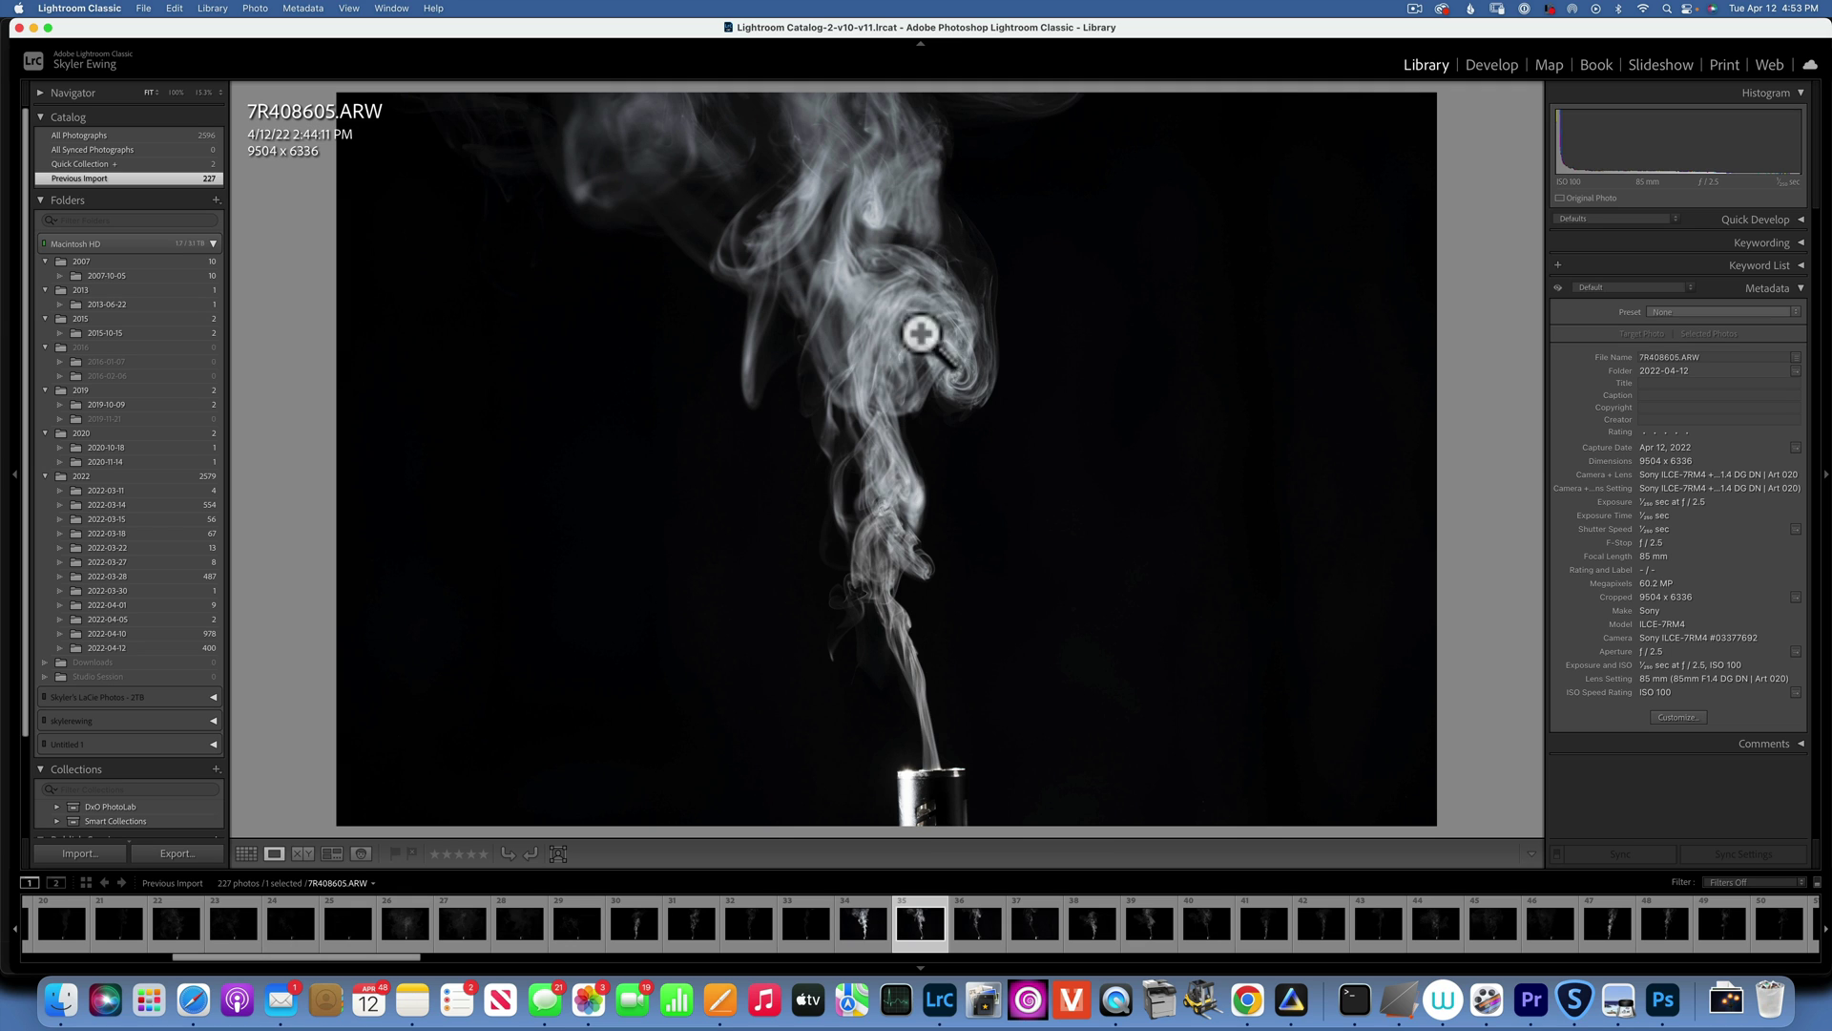
pyautogui.click(246, 853)
pyautogui.scroll(-2, 977, 563)
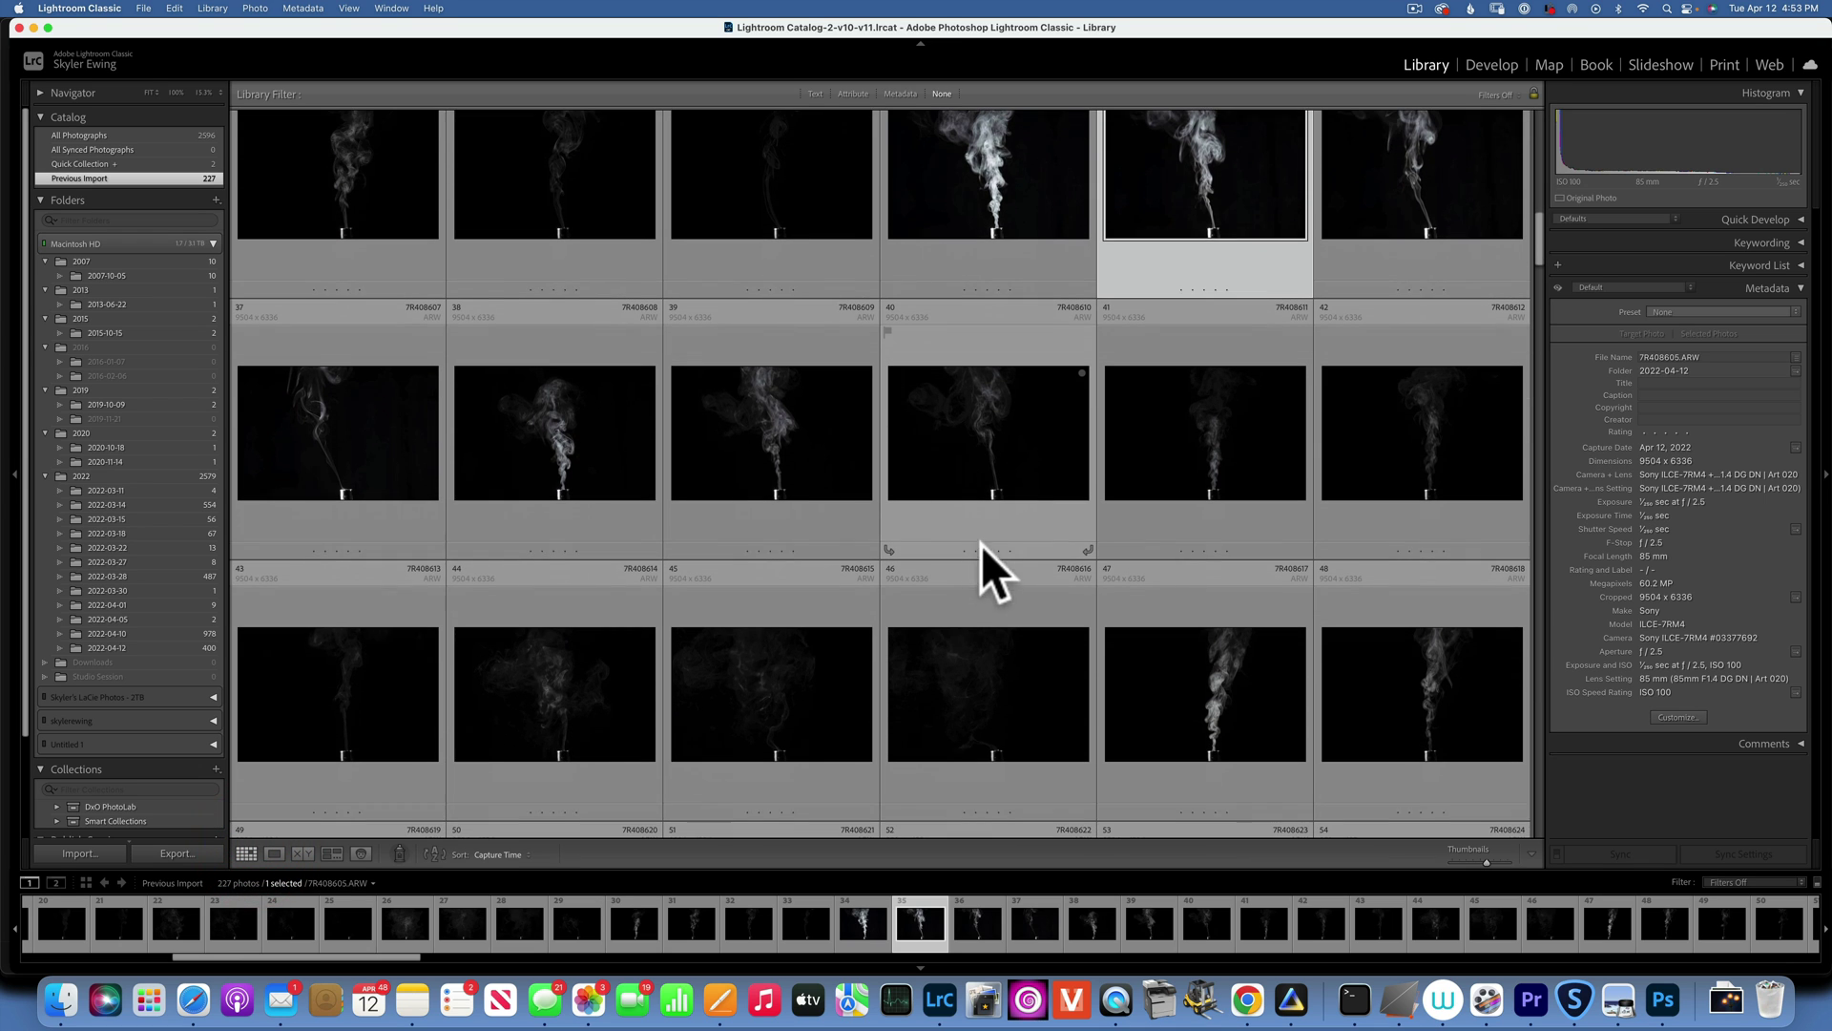
pyautogui.doubleClick(771, 430)
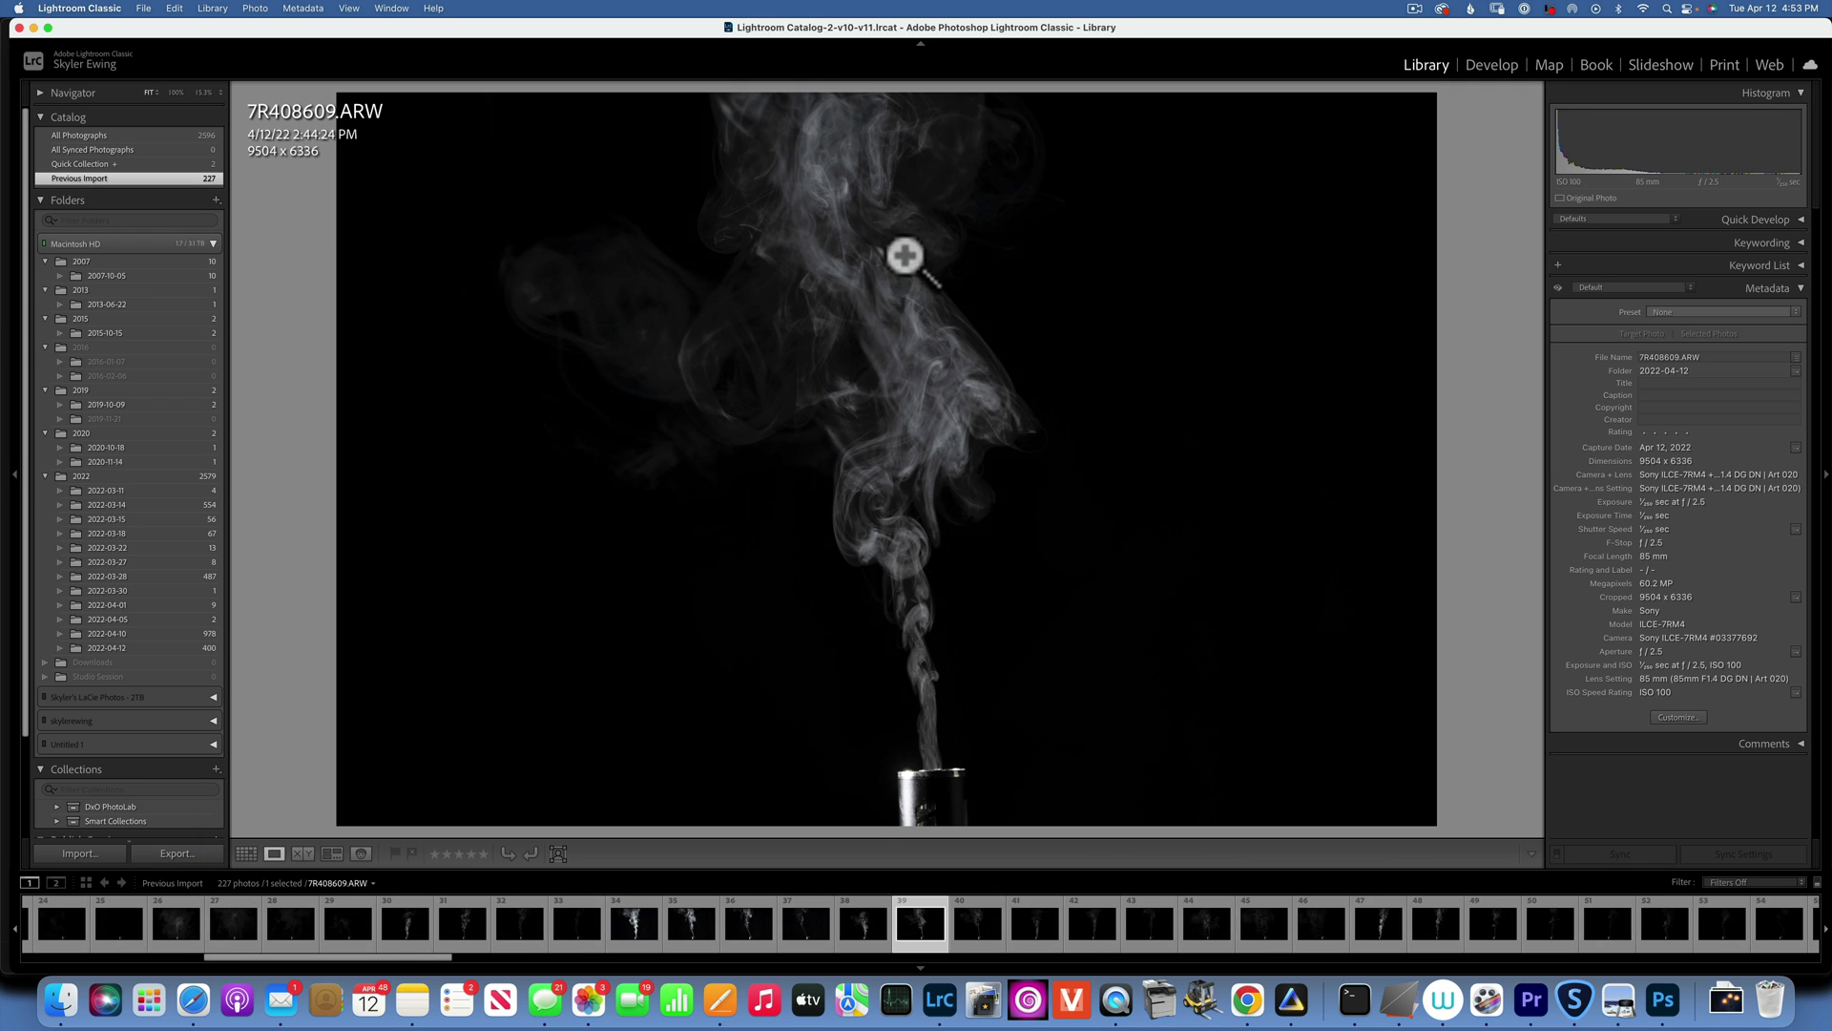
# Review two-star smoke photo 7R408651.ARW enlarged, then bring Luminar Neo's steam album back.
pyautogui.click(245, 852)
pyautogui.scroll(-4, 781, 594)
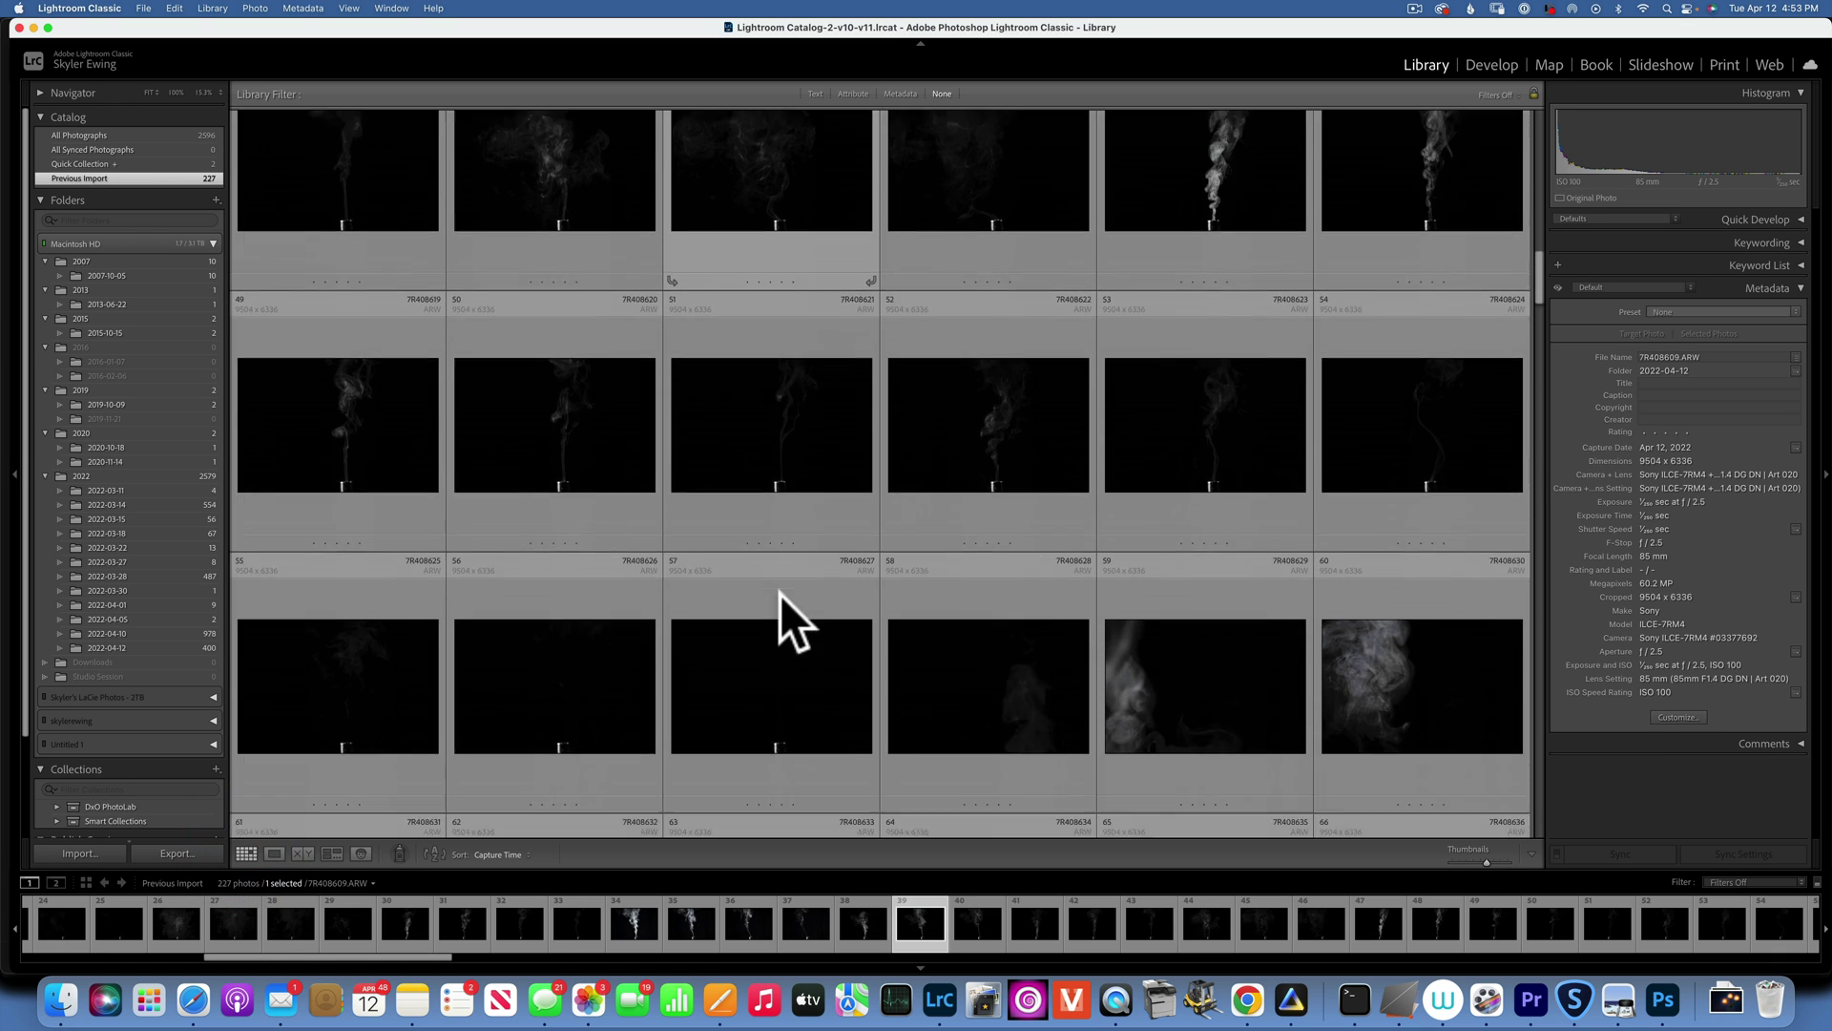
pyautogui.scroll(-10, 780, 593)
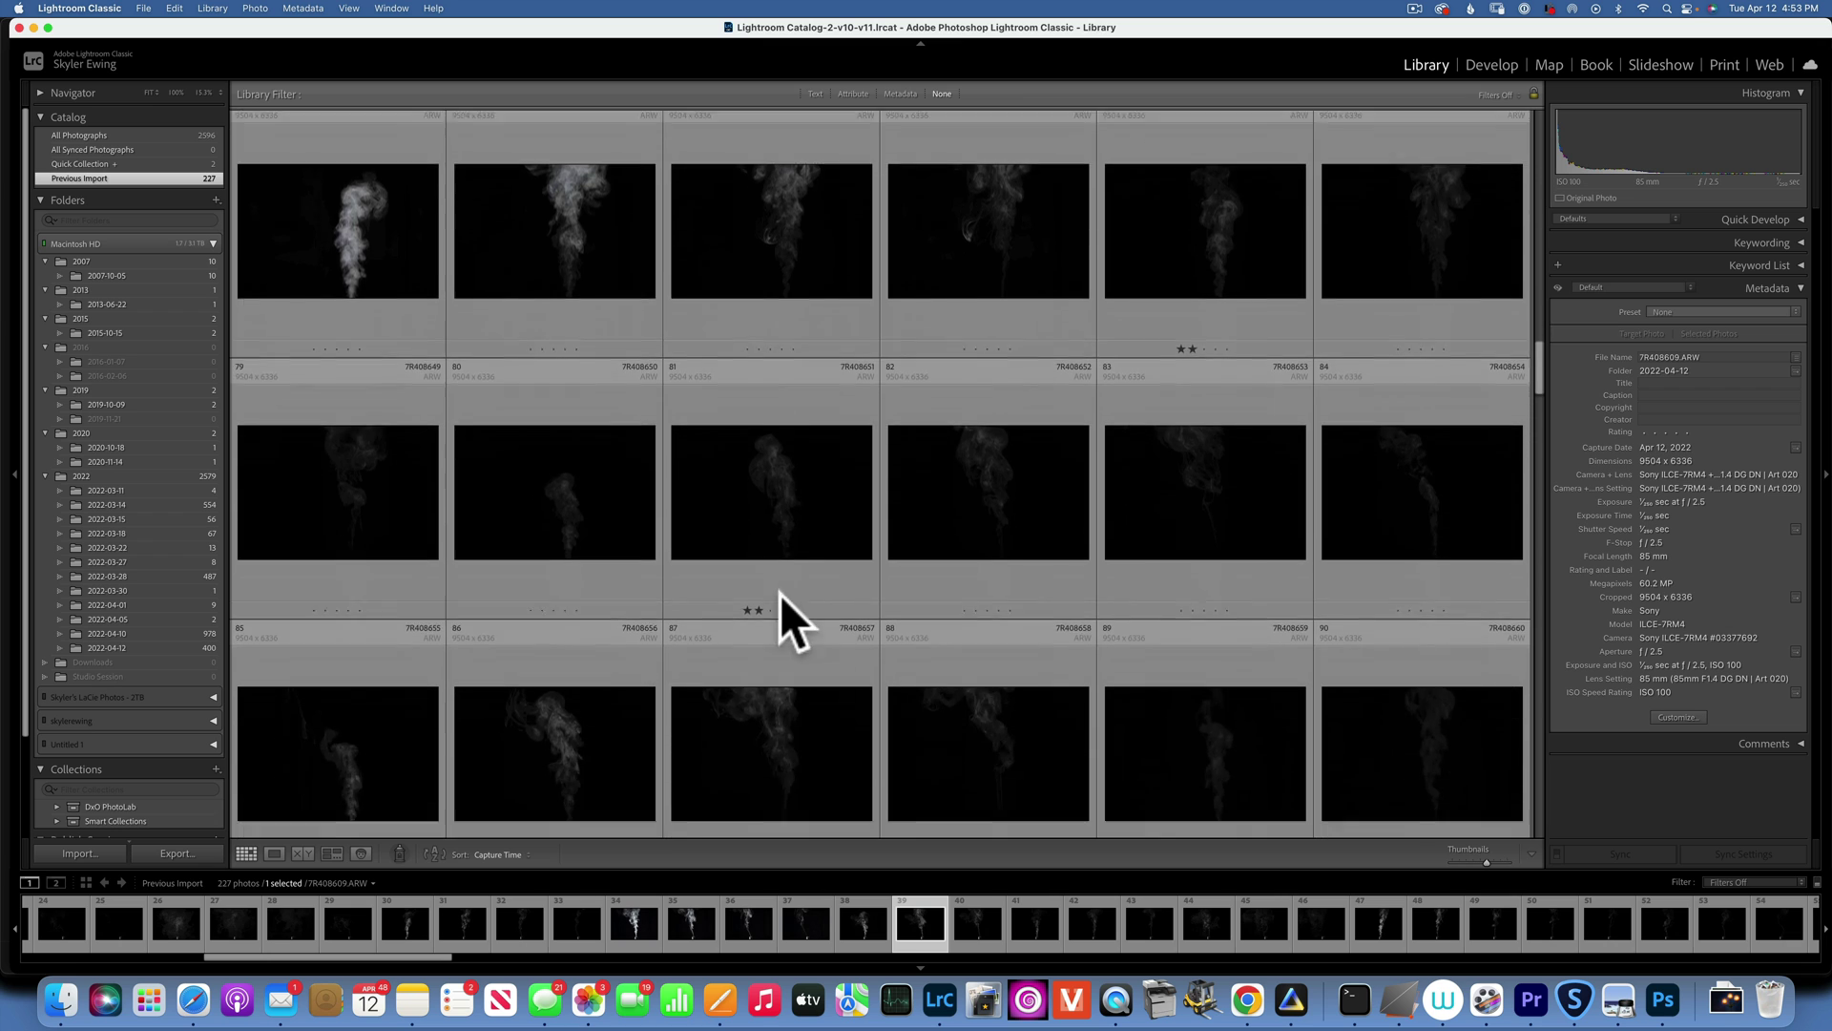
pyautogui.scroll(-2, 781, 593)
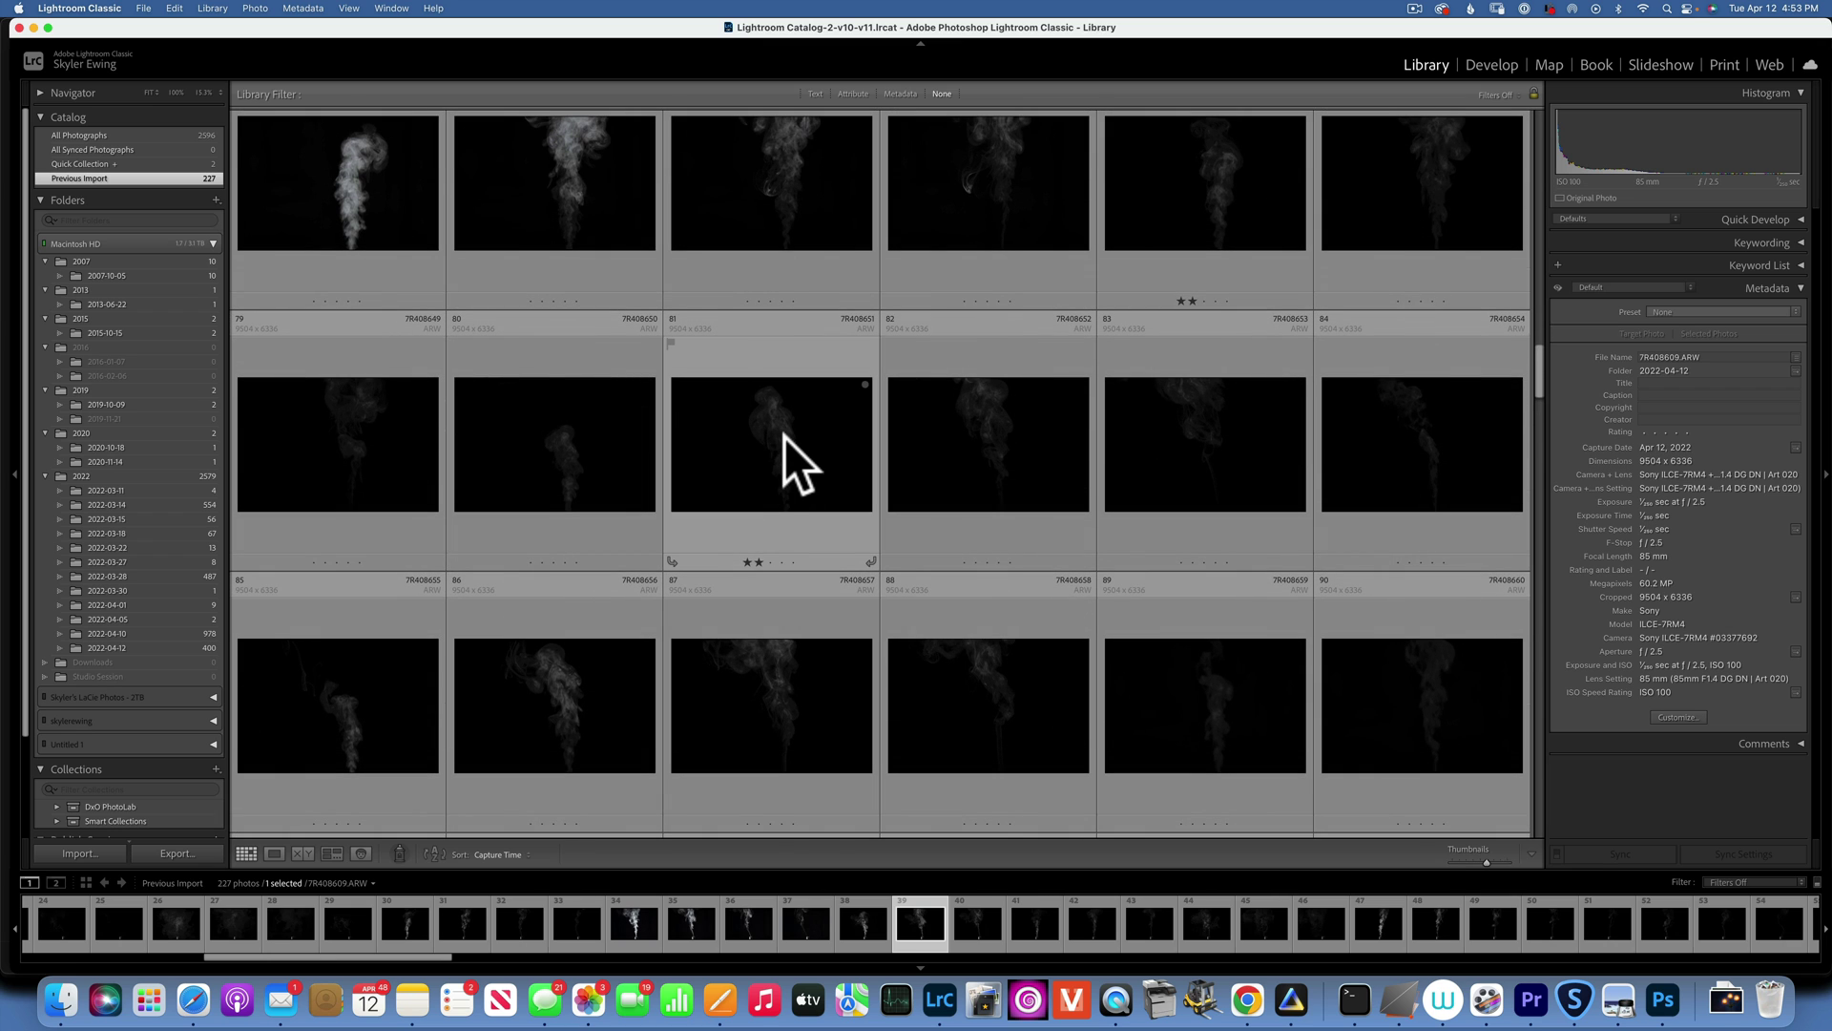
pyautogui.doubleClick(783, 437)
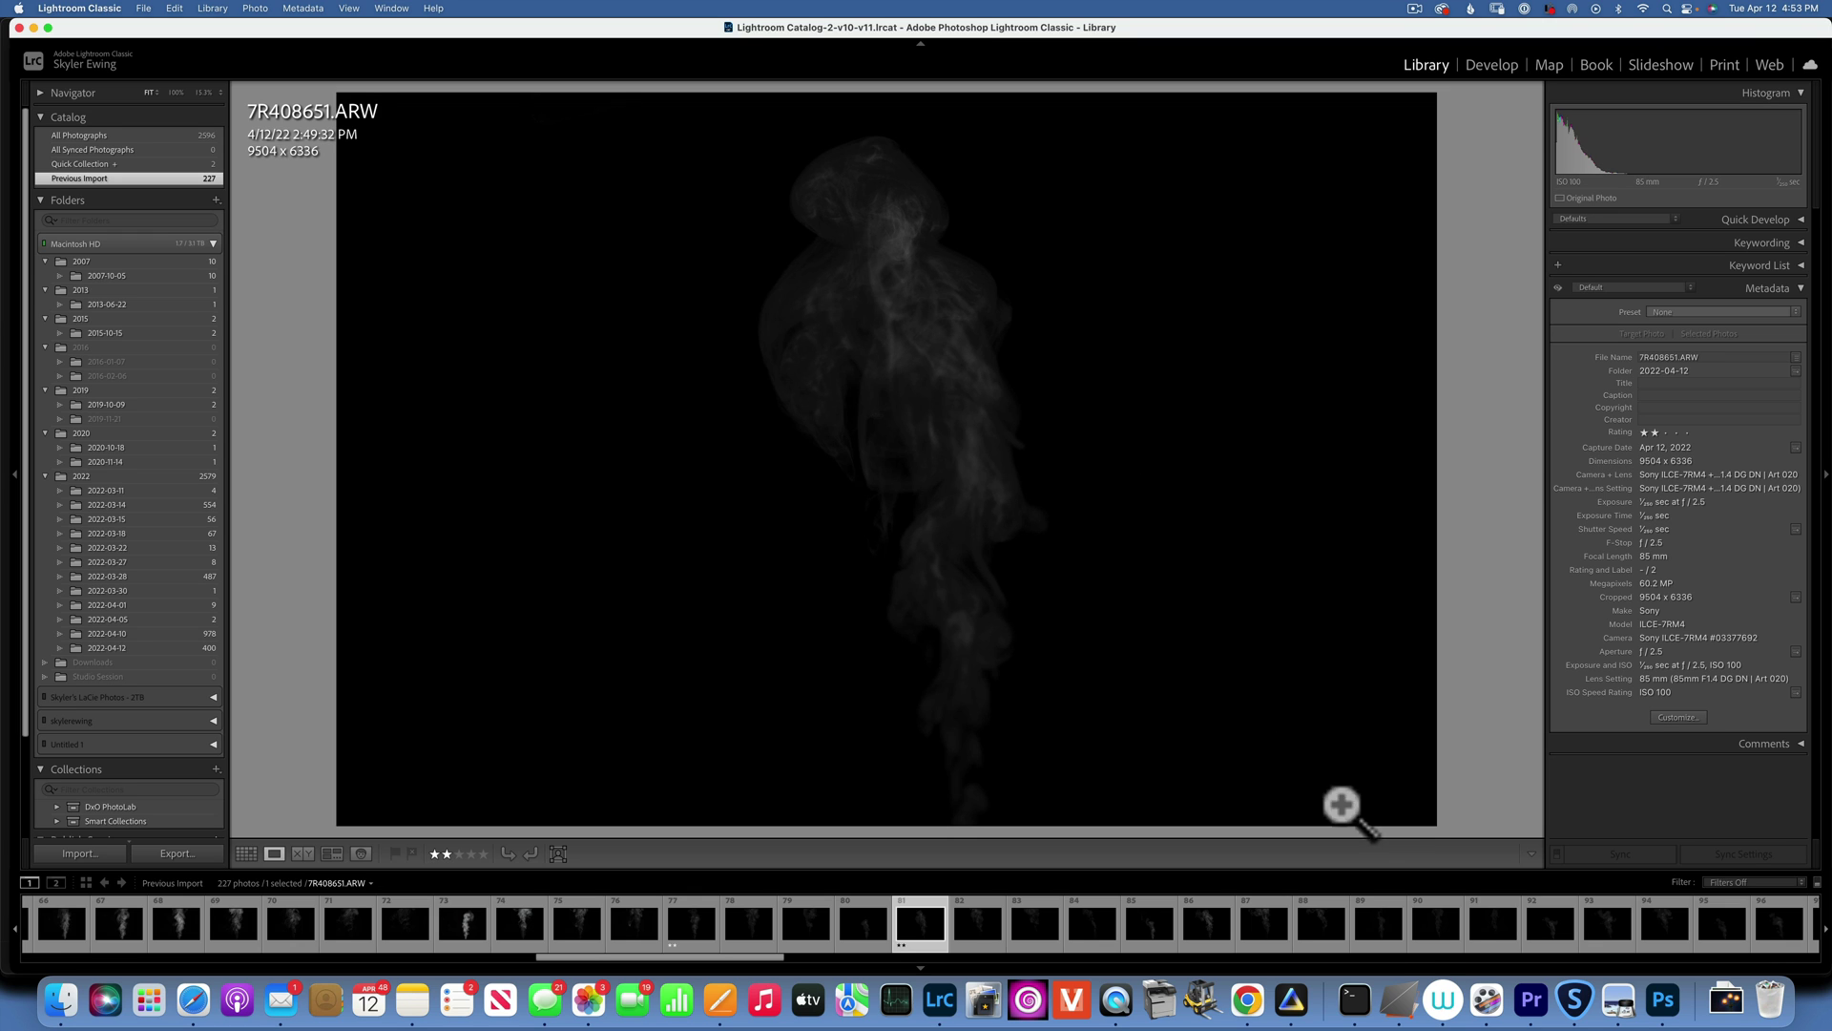
pyautogui.click(1292, 999)
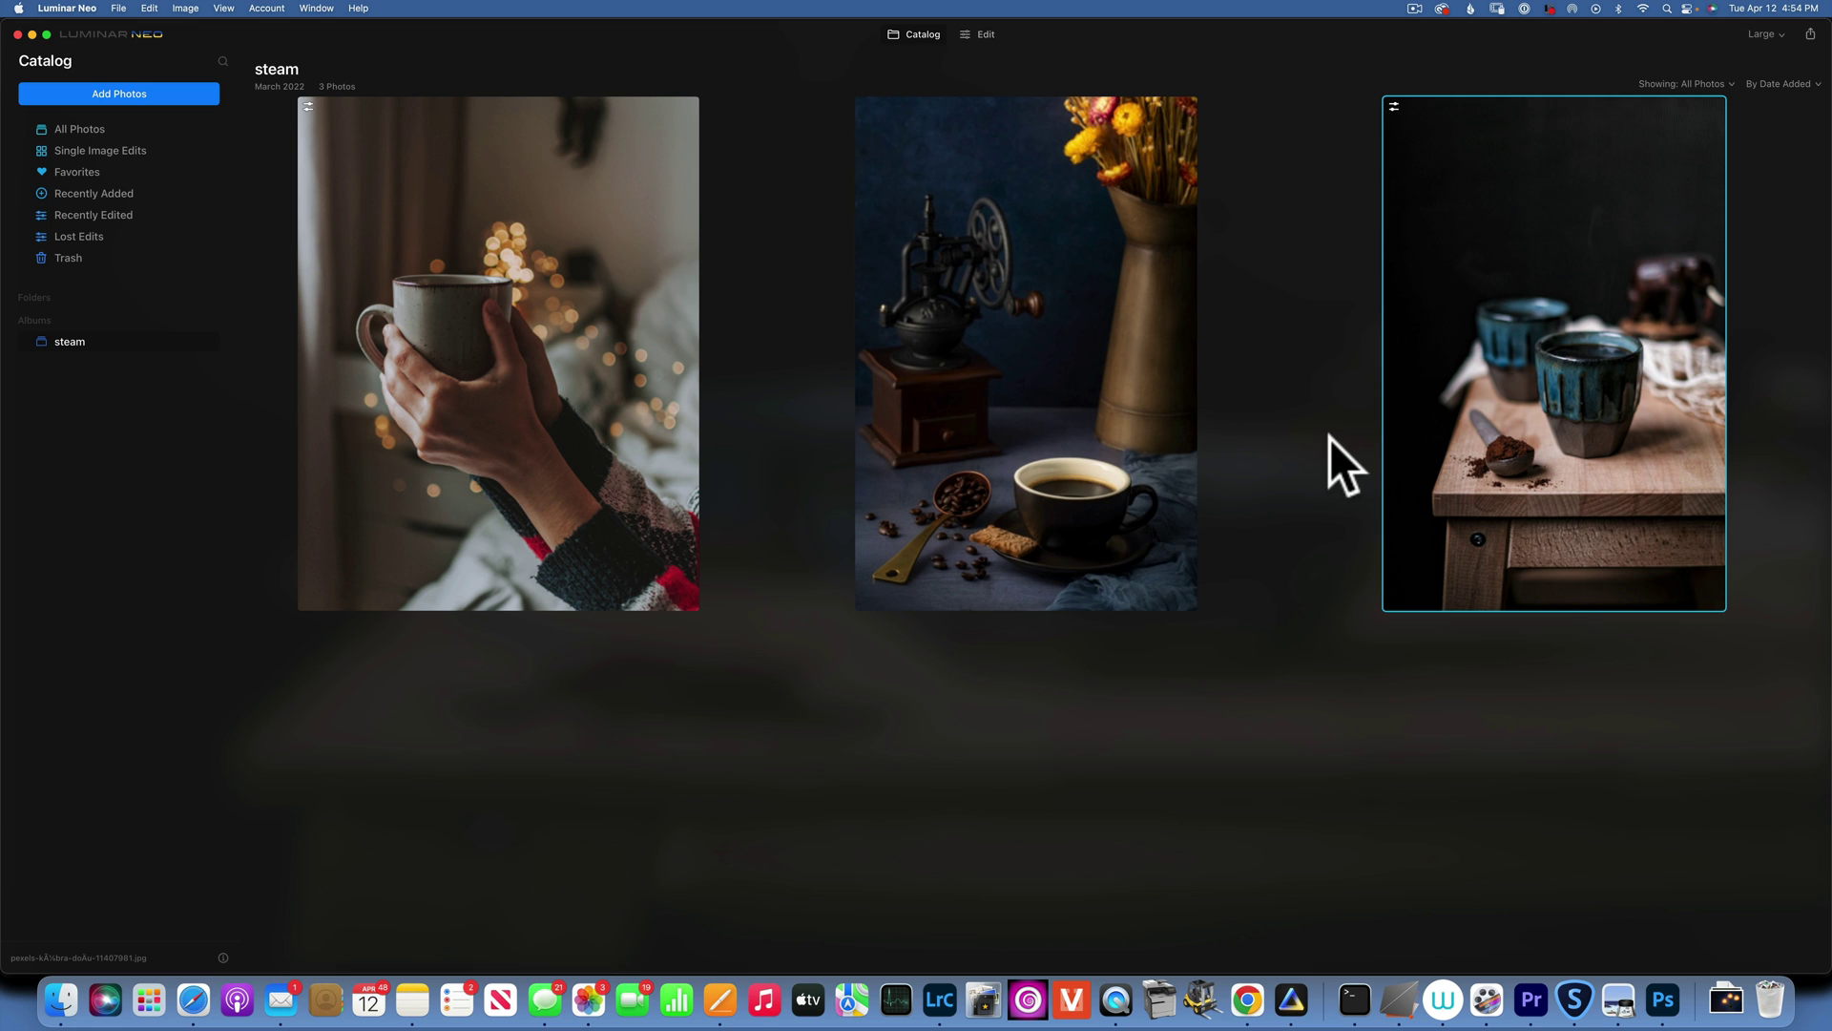
# Open the third steam-album photo, two blue cups on a wooden stool, for editing.
pyautogui.doubleClick(1550, 398)
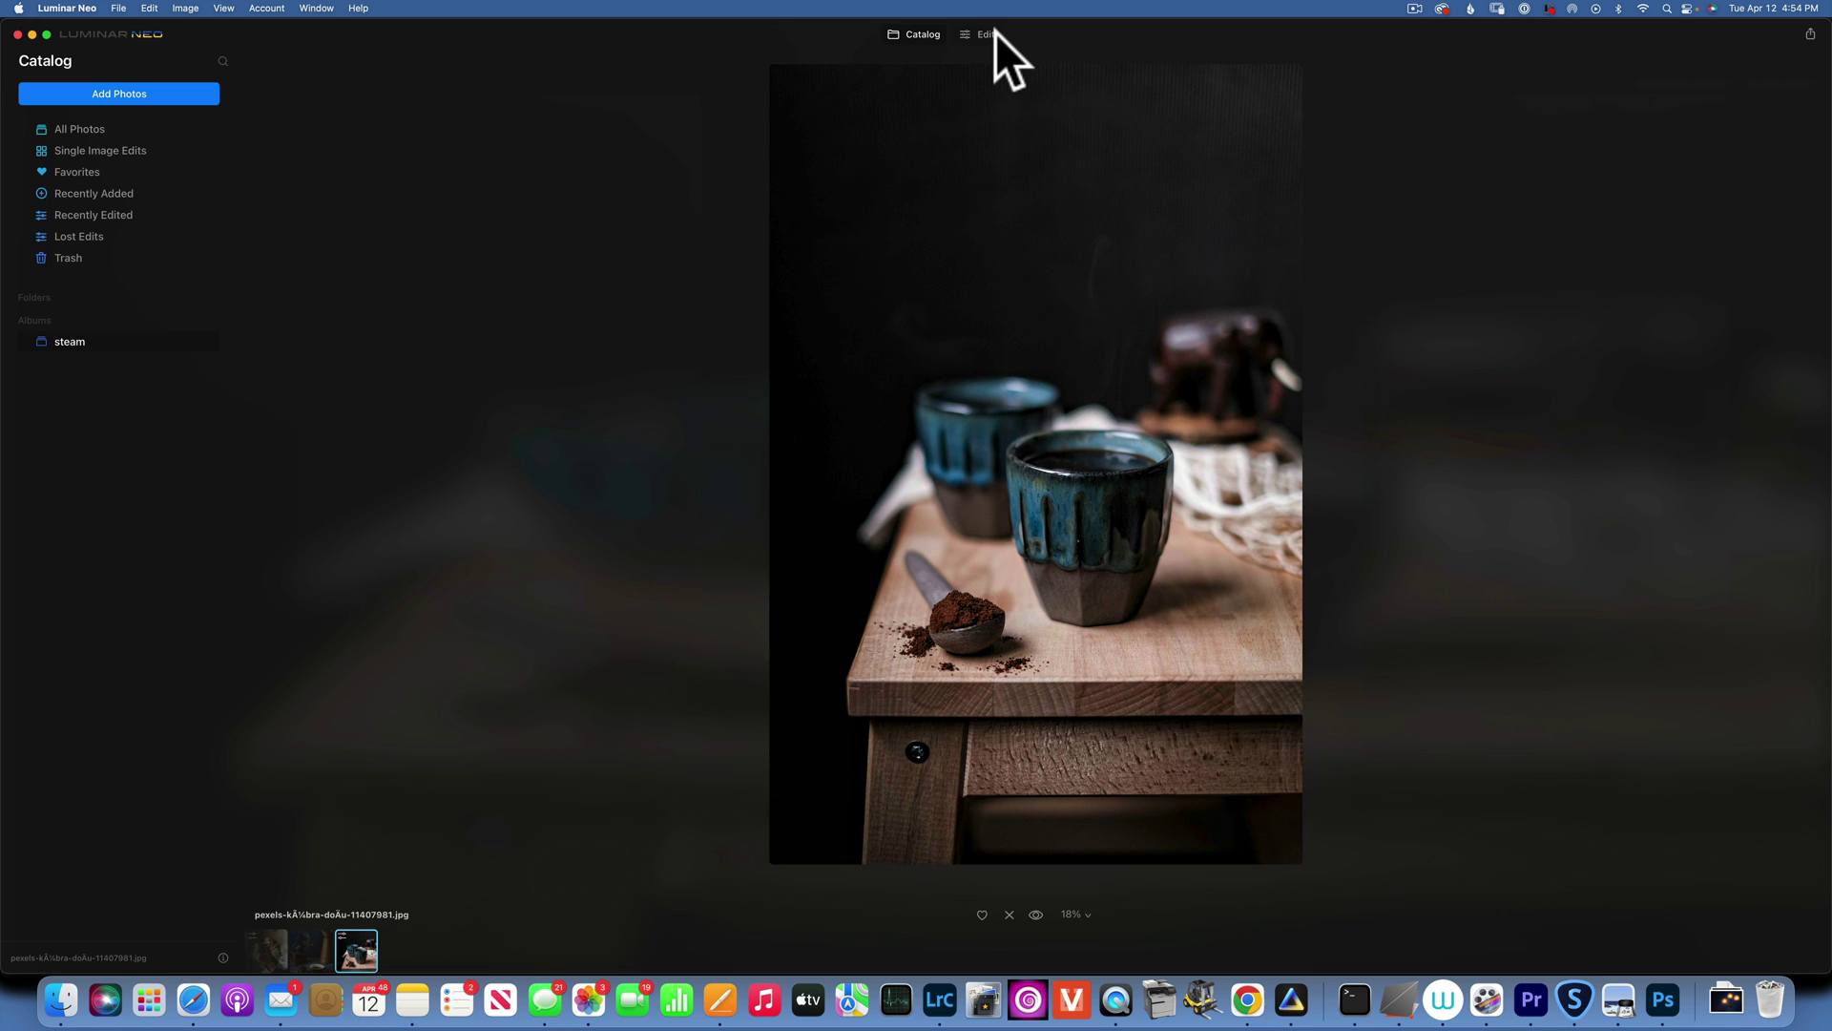
pyautogui.click(990, 32)
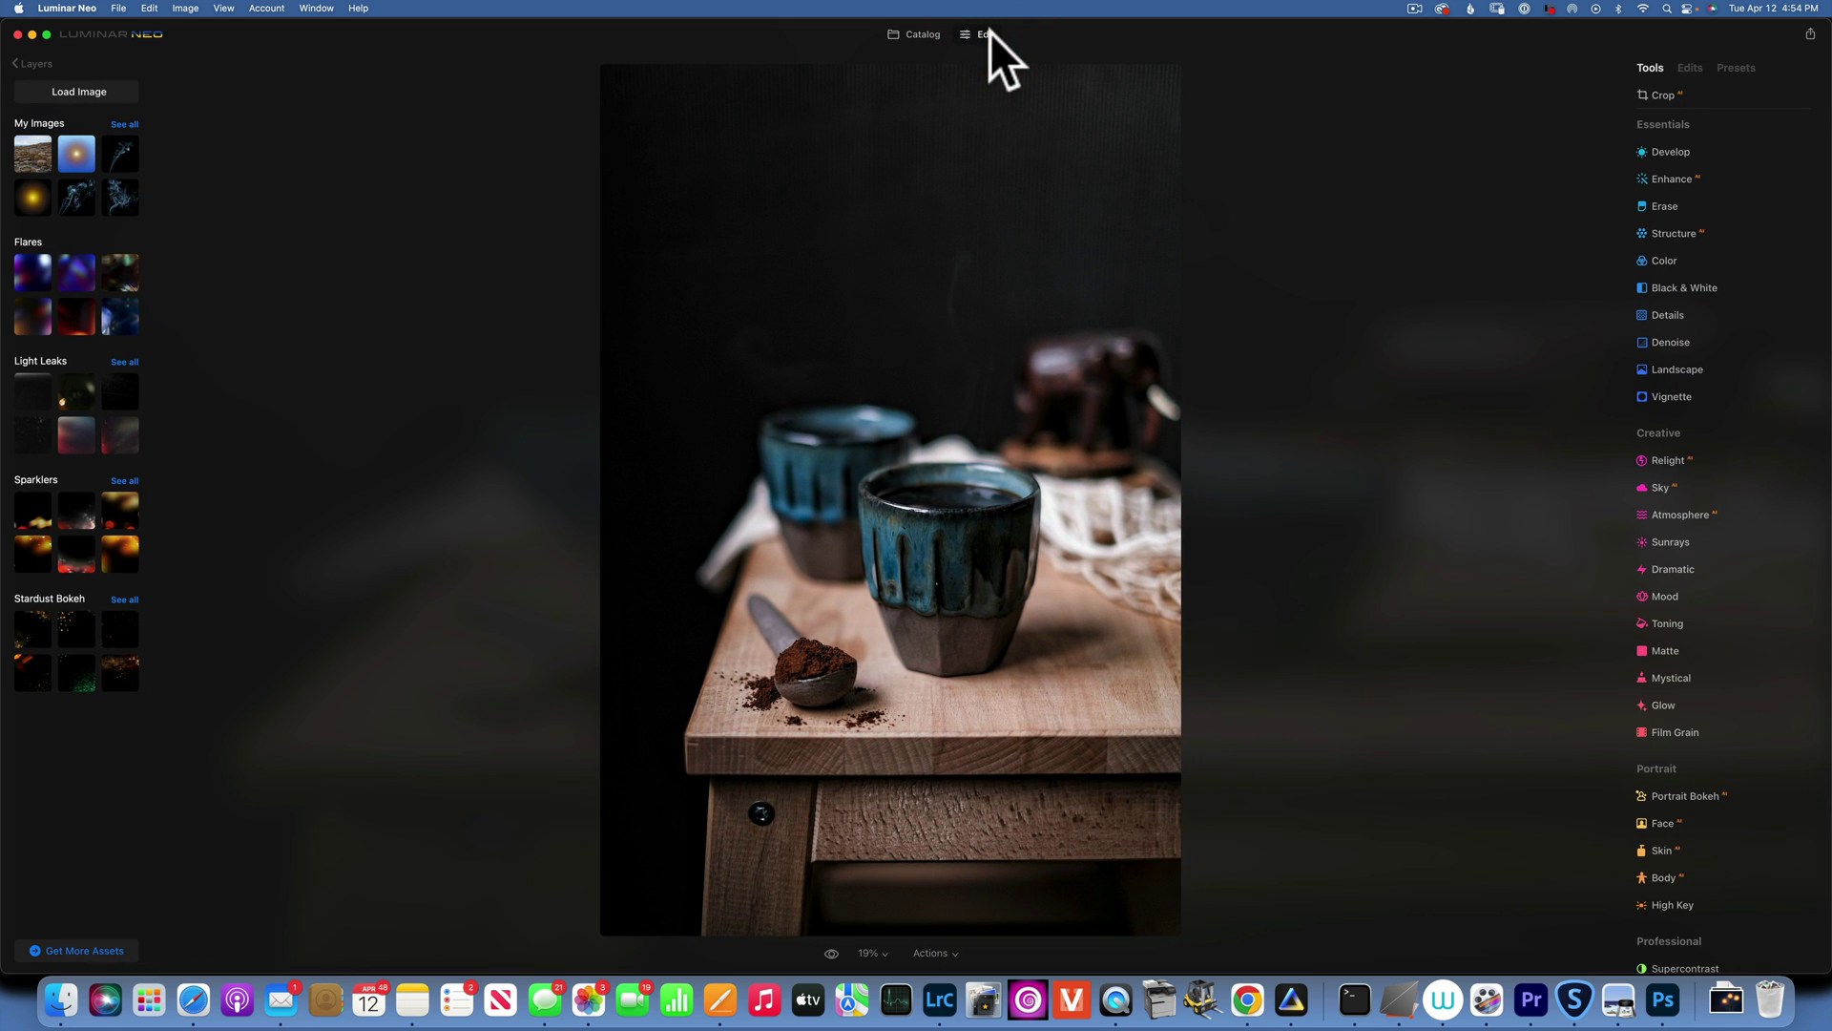
# Load the downloaded smoke JPG into My Images and drag it onto the cups photo.
pyautogui.click(84, 91)
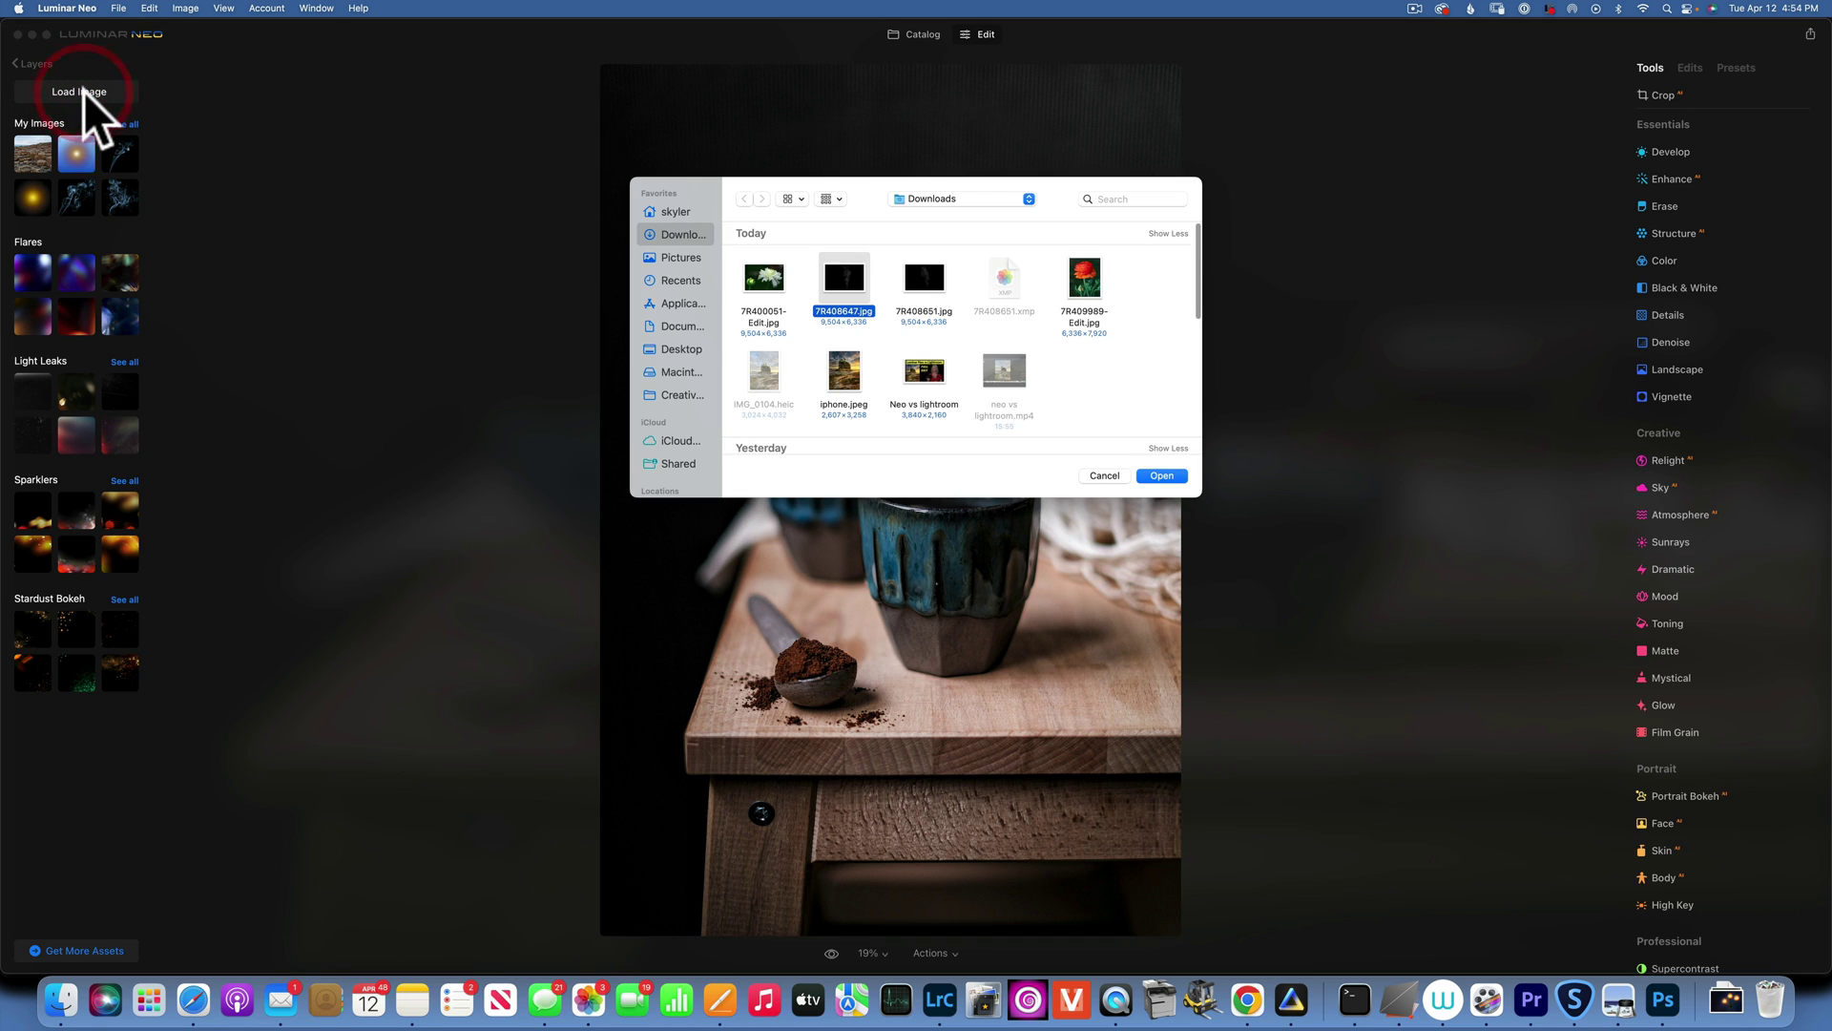
pyautogui.click(926, 286)
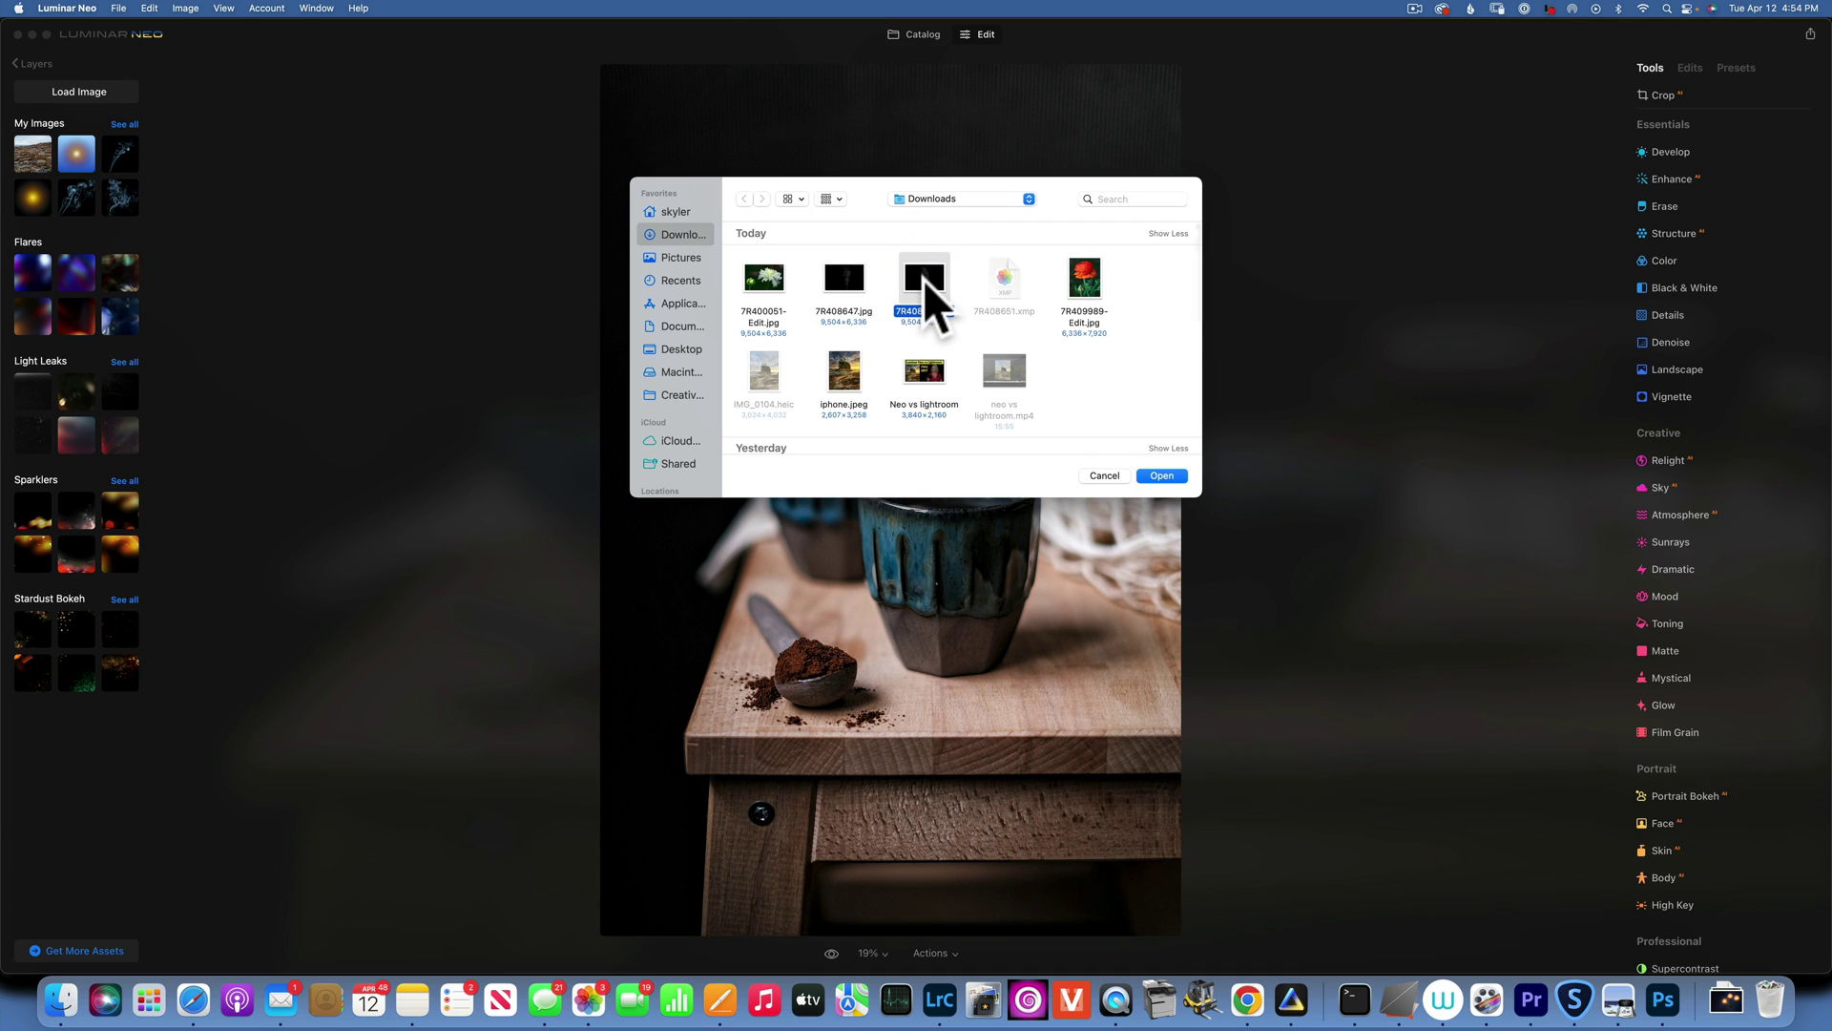
pyautogui.doubleClick(926, 286)
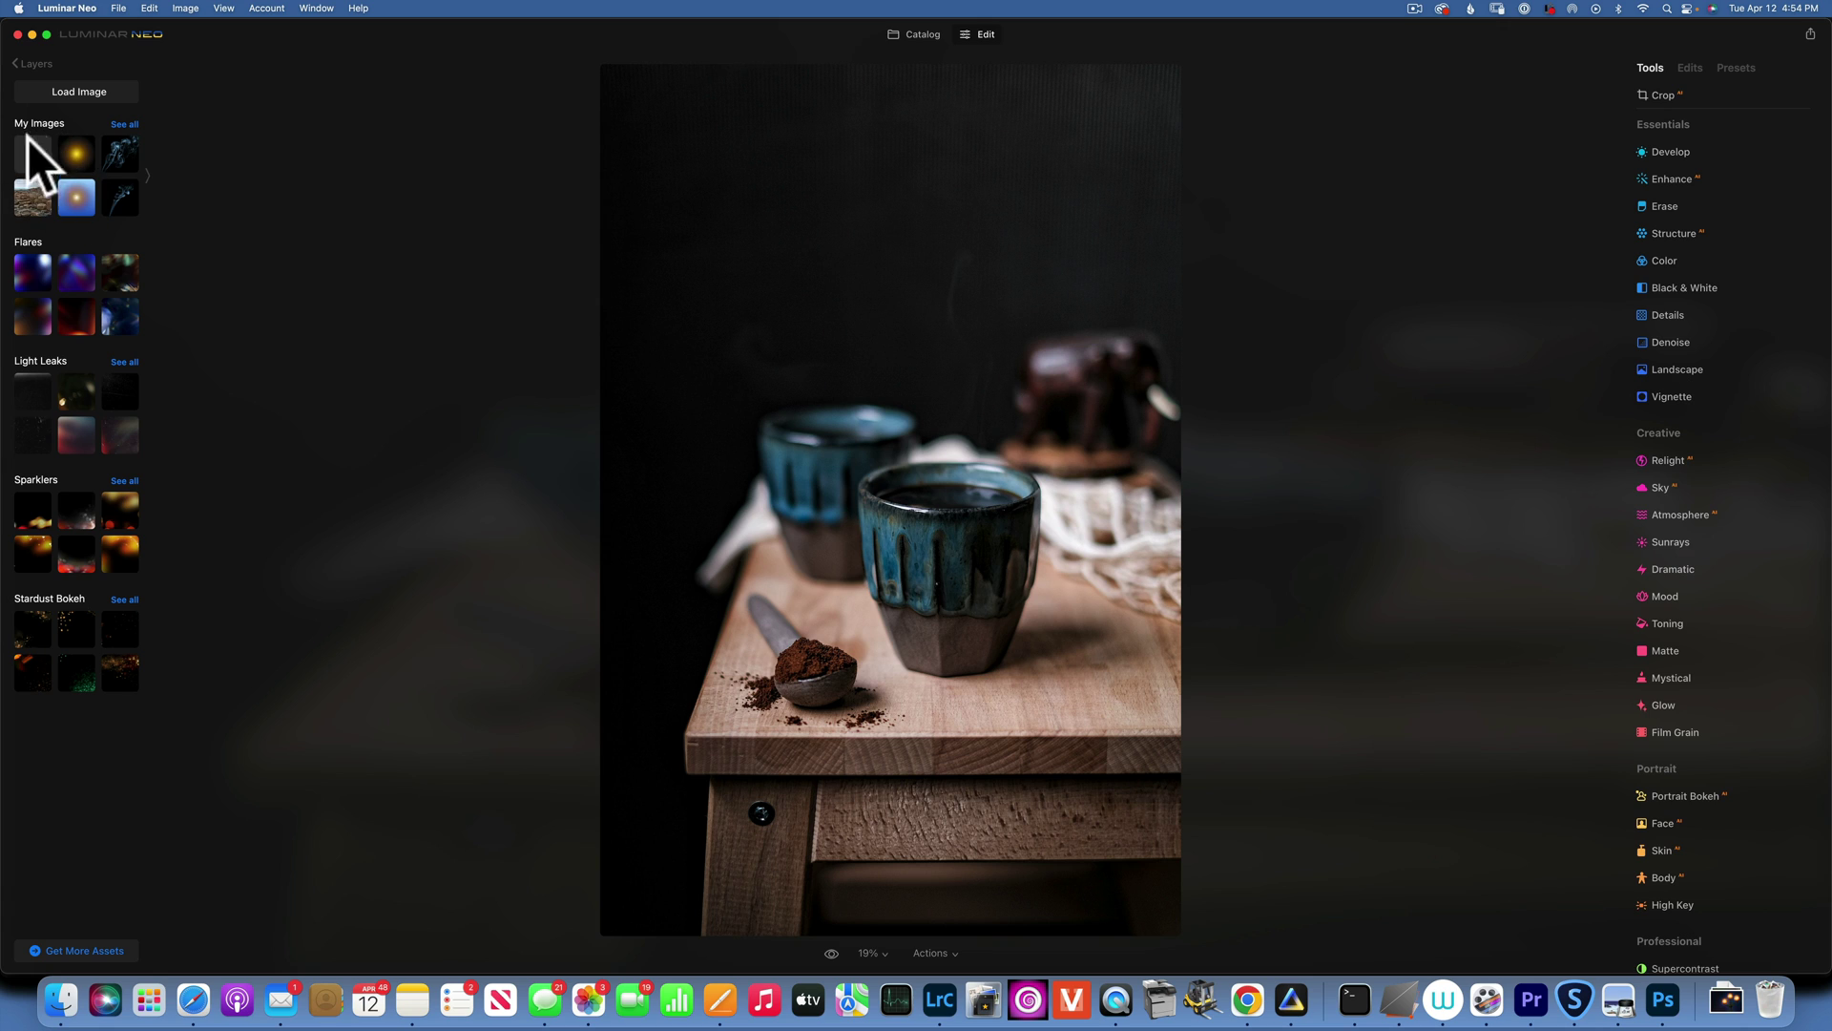
pyautogui.moveTo(40, 158)
pyautogui.mouseDown()
pyautogui.moveTo(593, 413)
pyautogui.moveTo(1087, 376)
pyautogui.moveTo(17, 196)
pyautogui.moveTo(38, 152)
pyautogui.mouseUp()
# Add the smoke image as a layer and stretch its transform box wider across the photo.
pyautogui.click(38, 152)
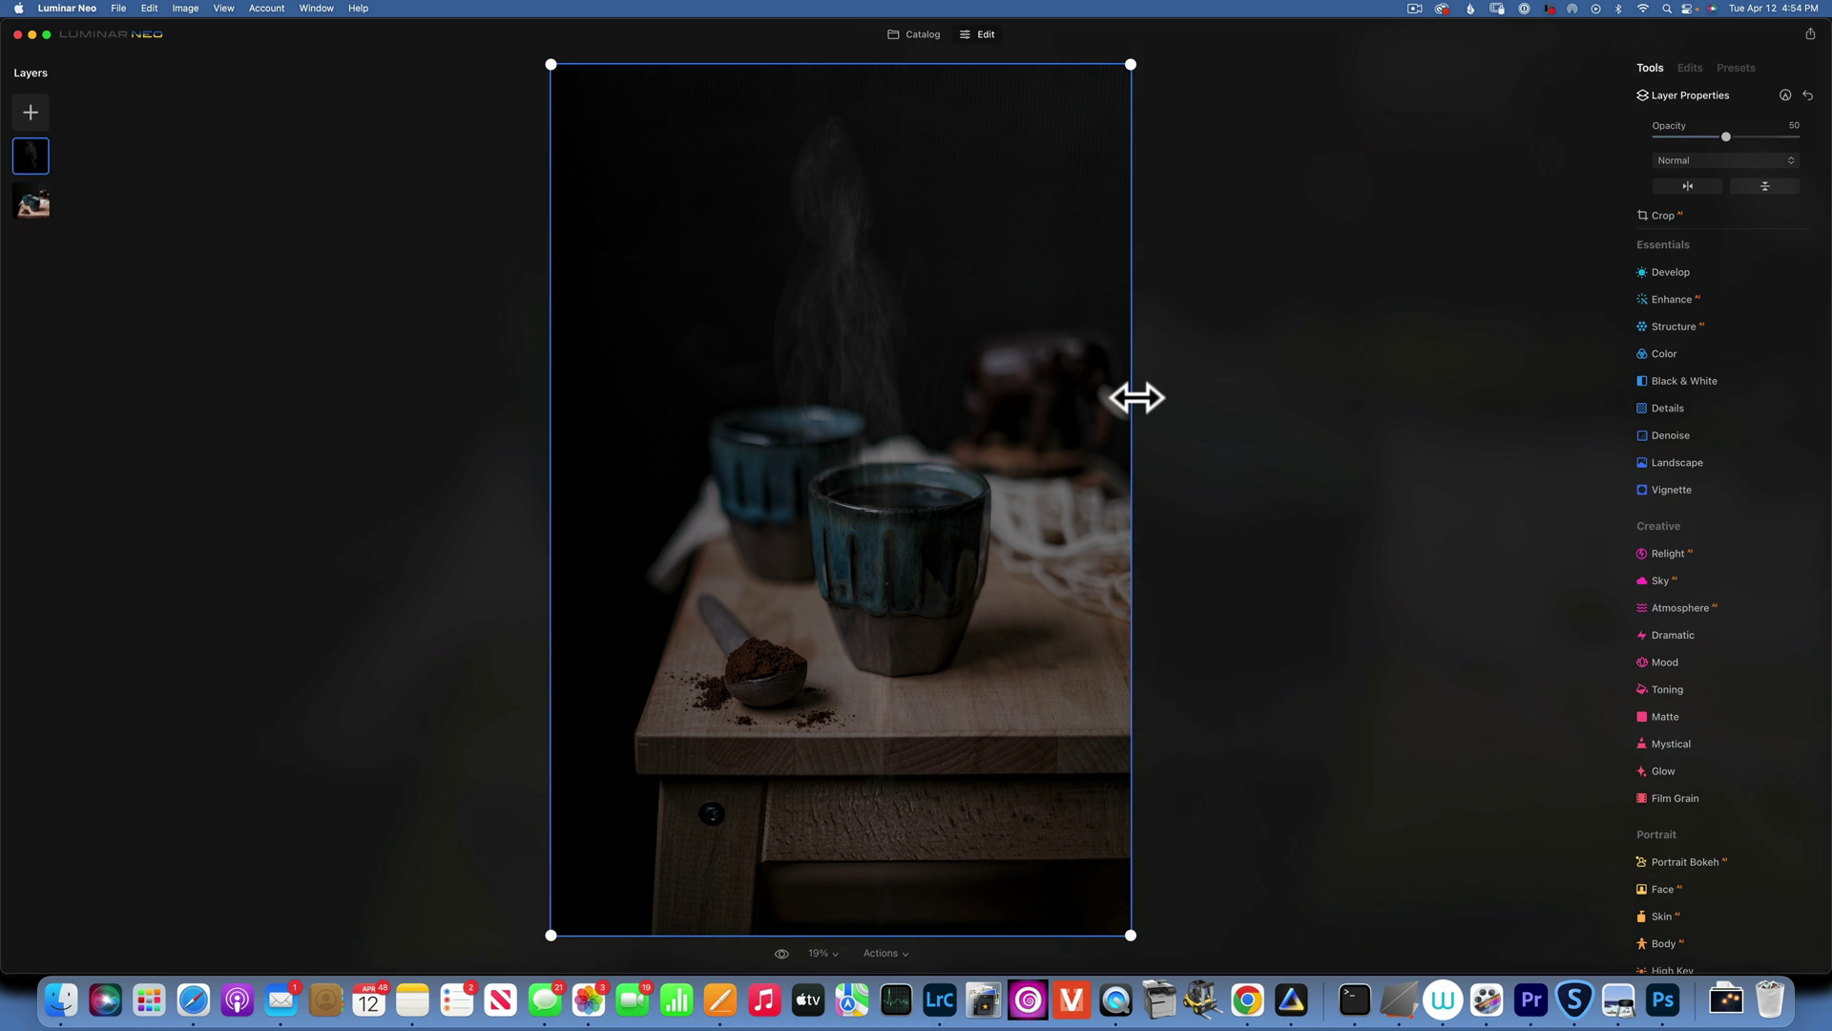
pyautogui.moveTo(1131, 397); pyautogui.dragTo(1557, 397)
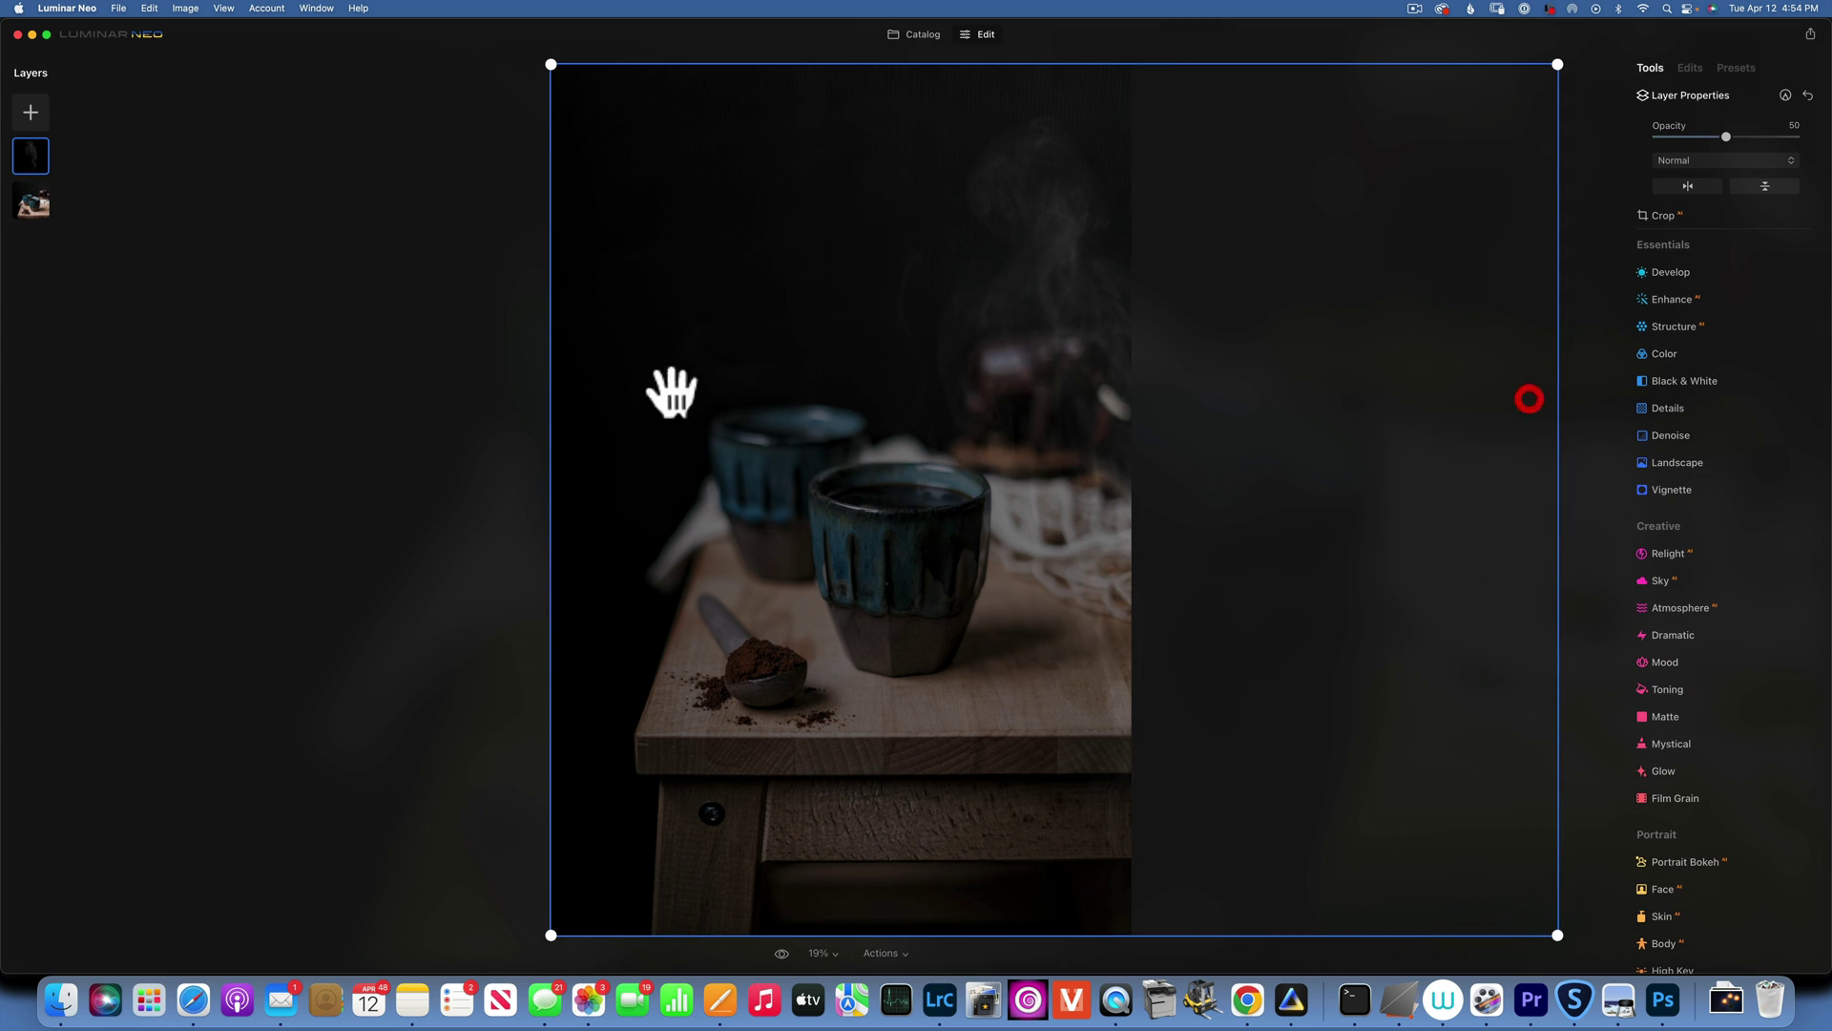
pyautogui.moveTo(547, 408); pyautogui.dragTo(307, 399)
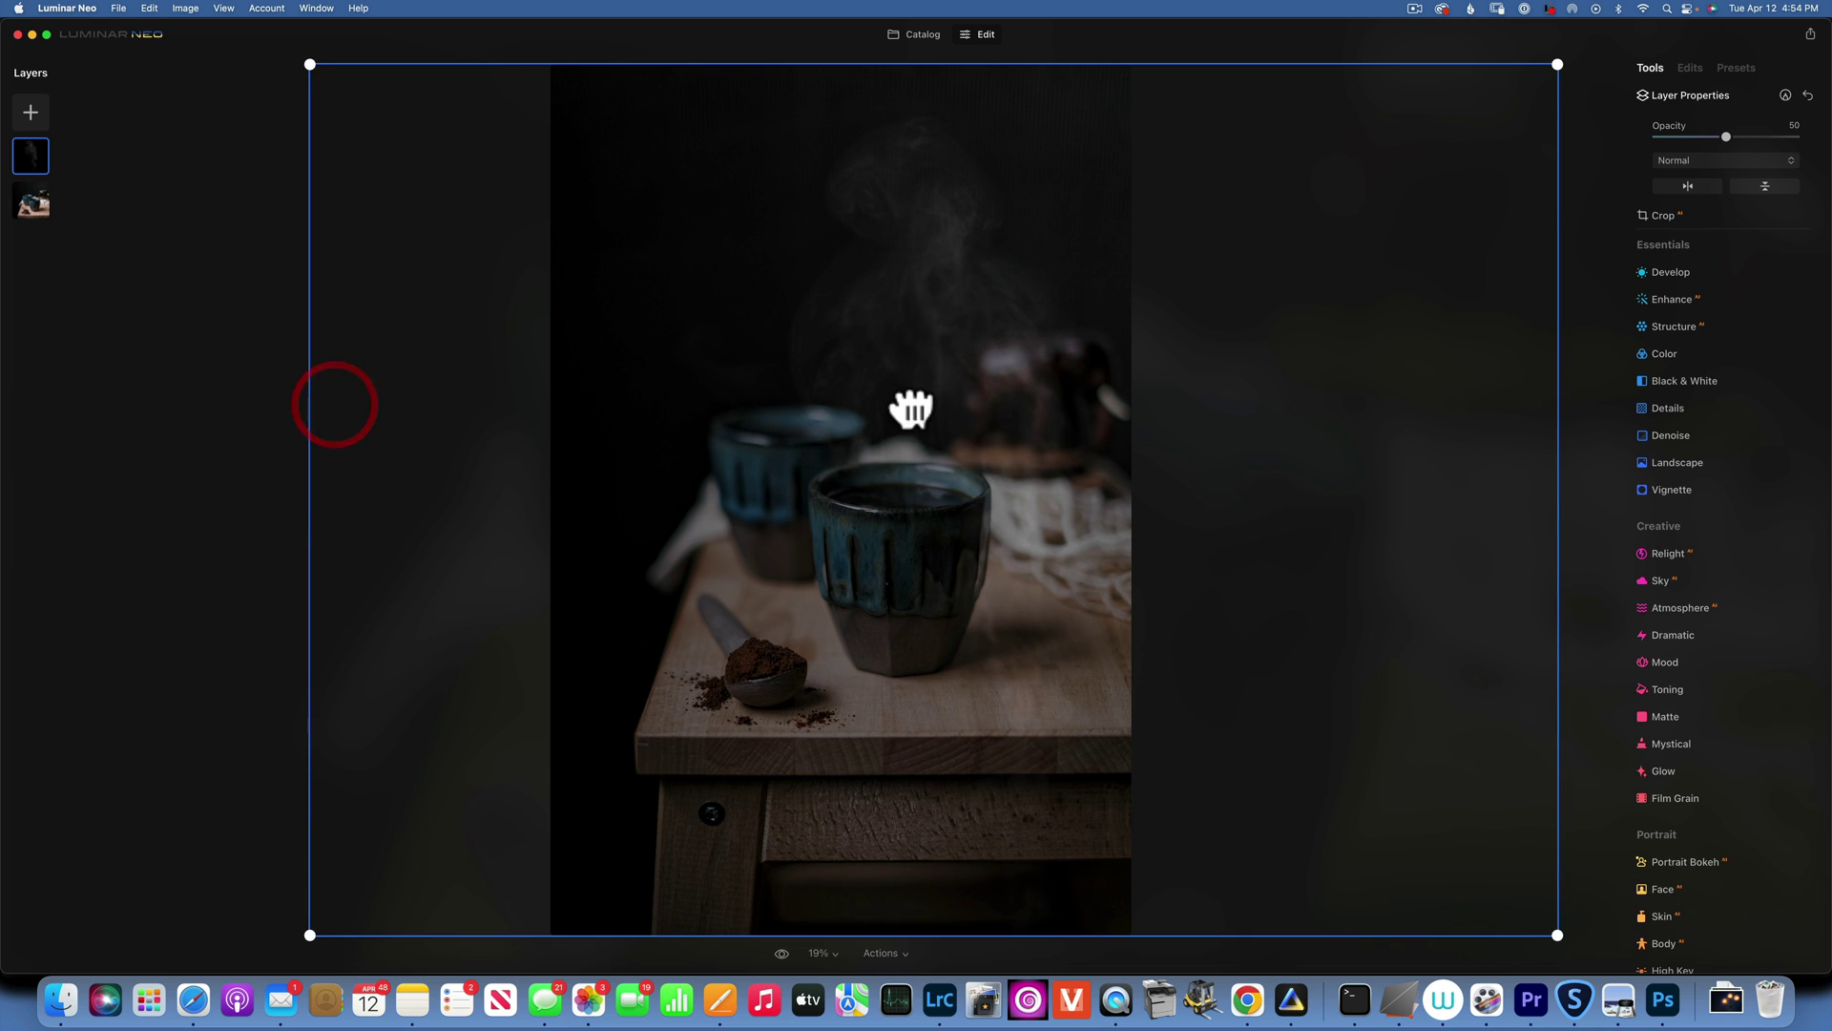
pyautogui.moveTo(908, 405); pyautogui.dragTo(930, 372)
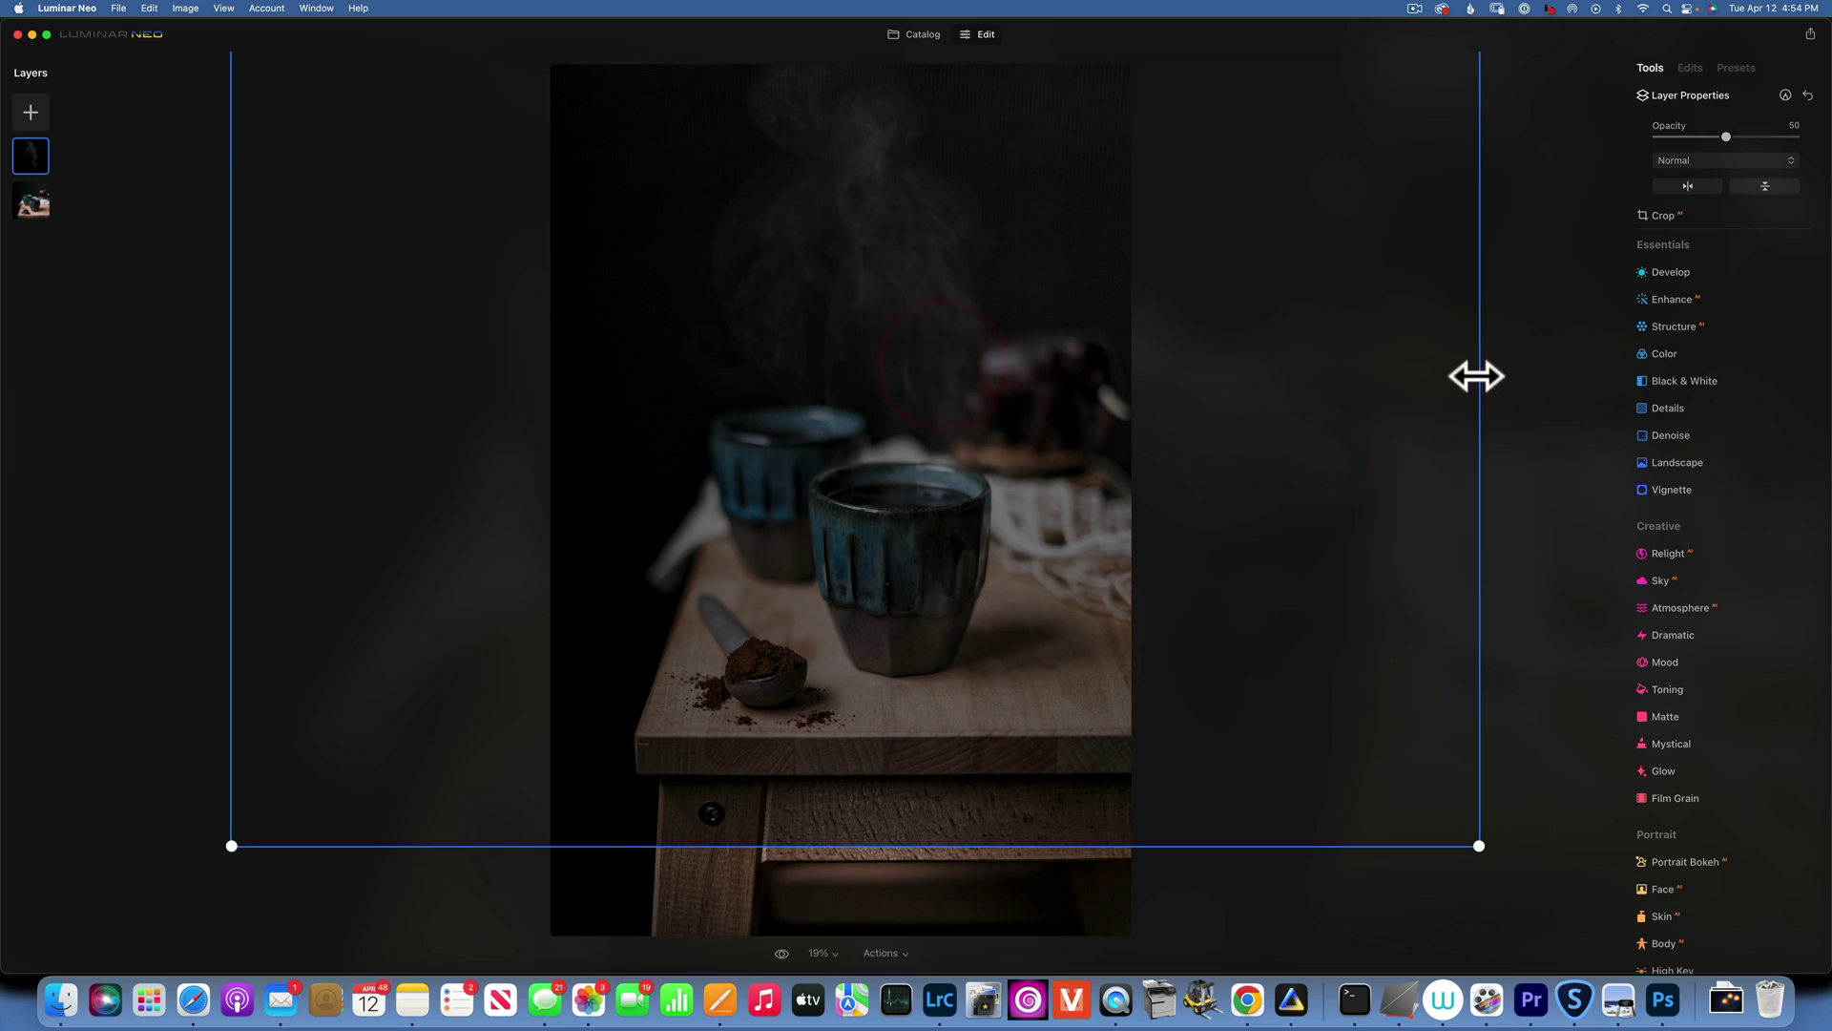
pyautogui.moveTo(1469, 373); pyautogui.dragTo(1386, 372)
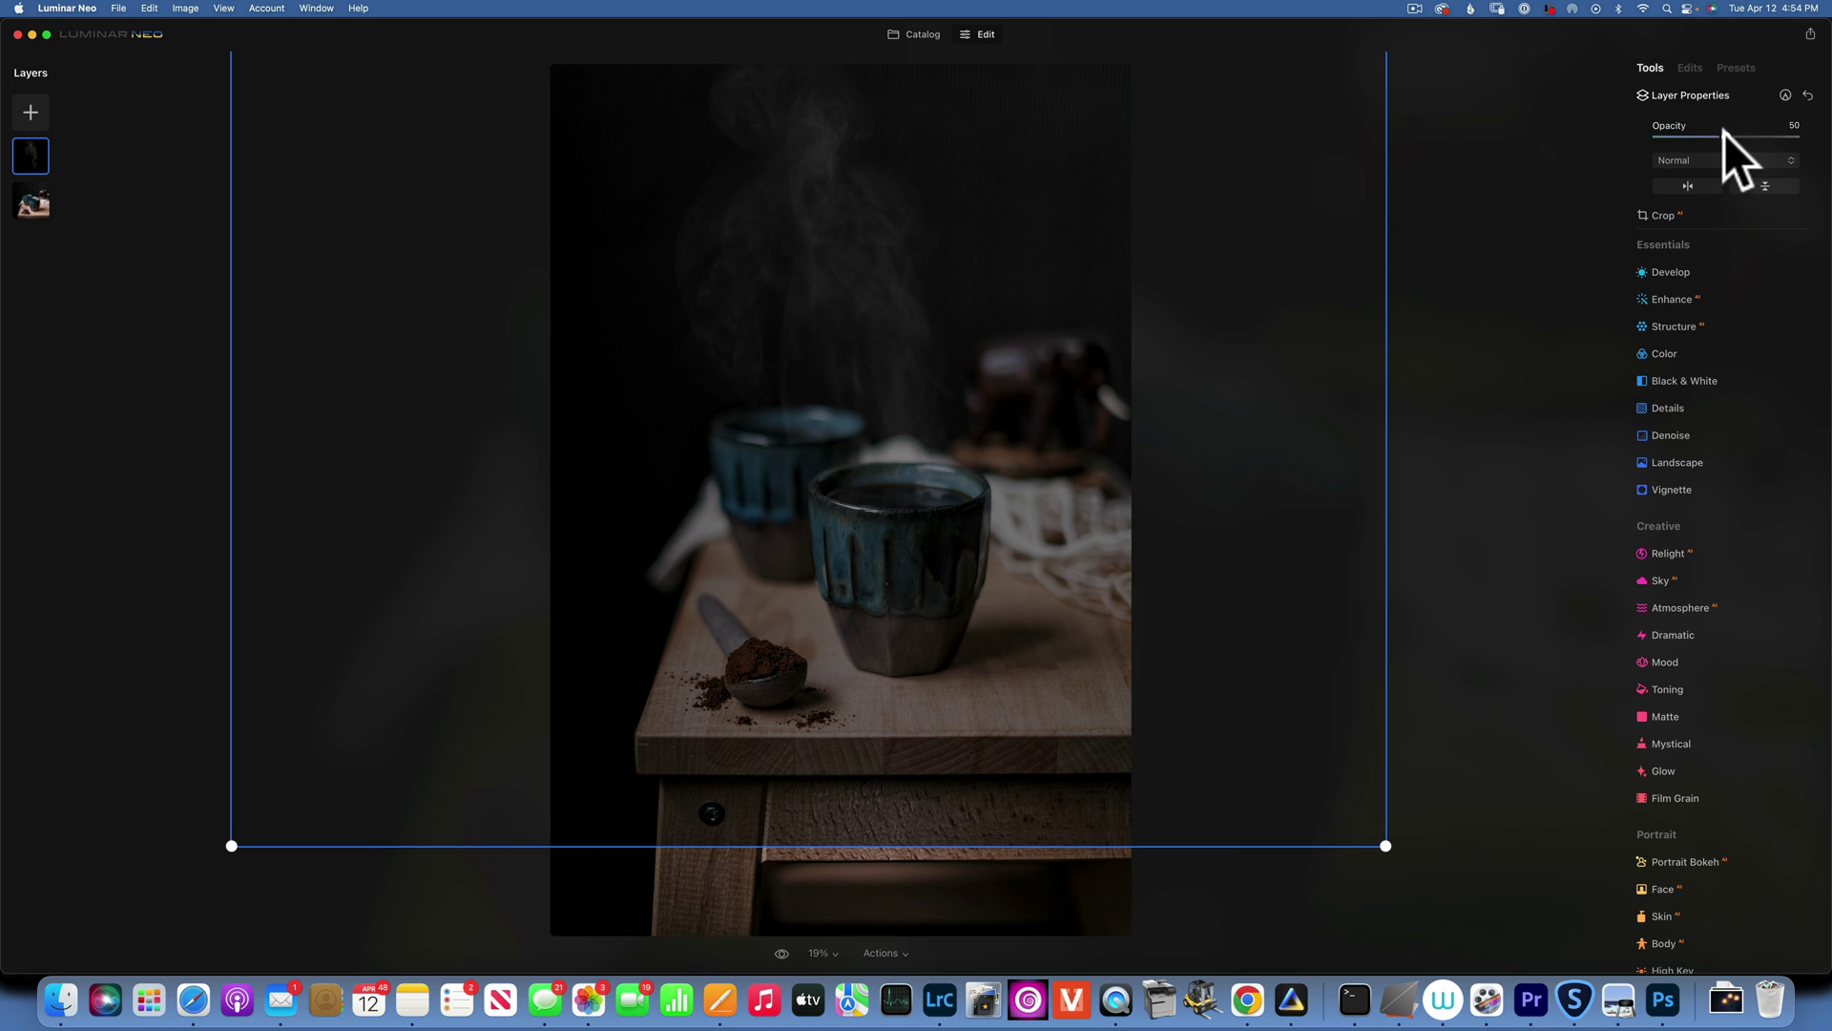
# Set the smoke layer to 100 opacity with Screen blend mode.
pyautogui.moveTo(1726, 136); pyautogui.dragTo(1819, 148)
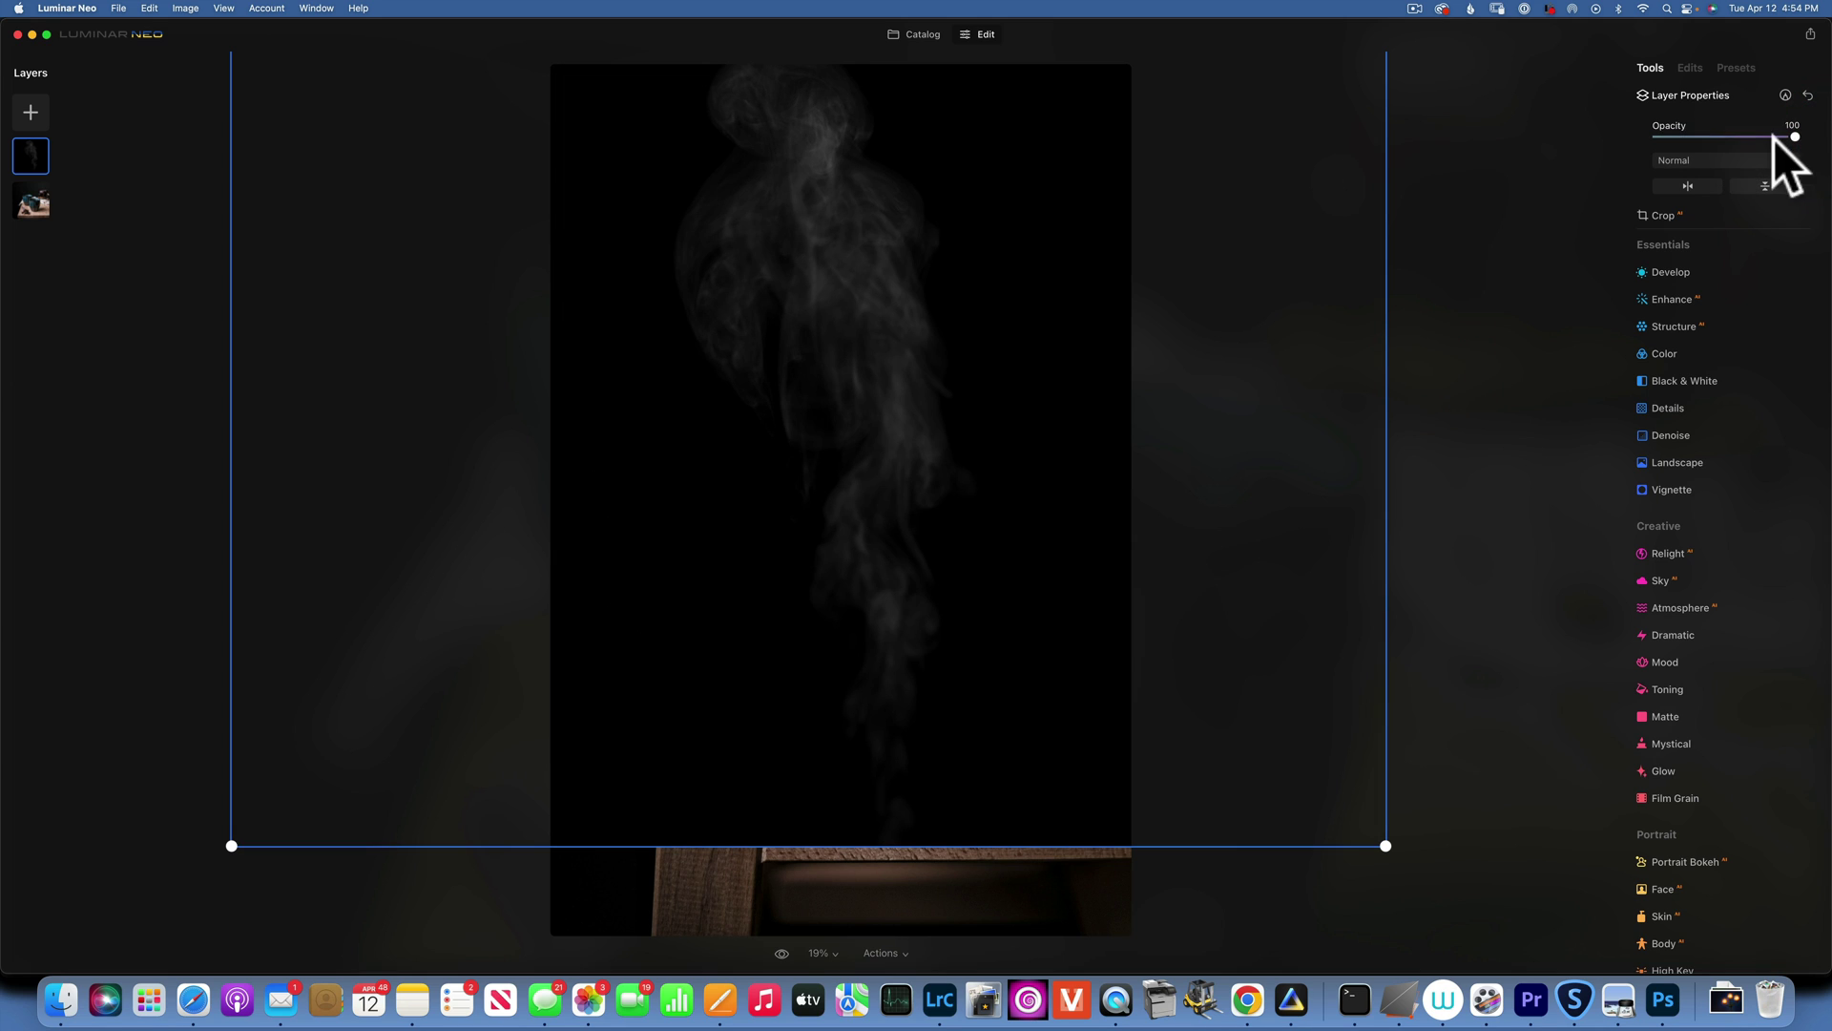
pyautogui.click(1695, 160)
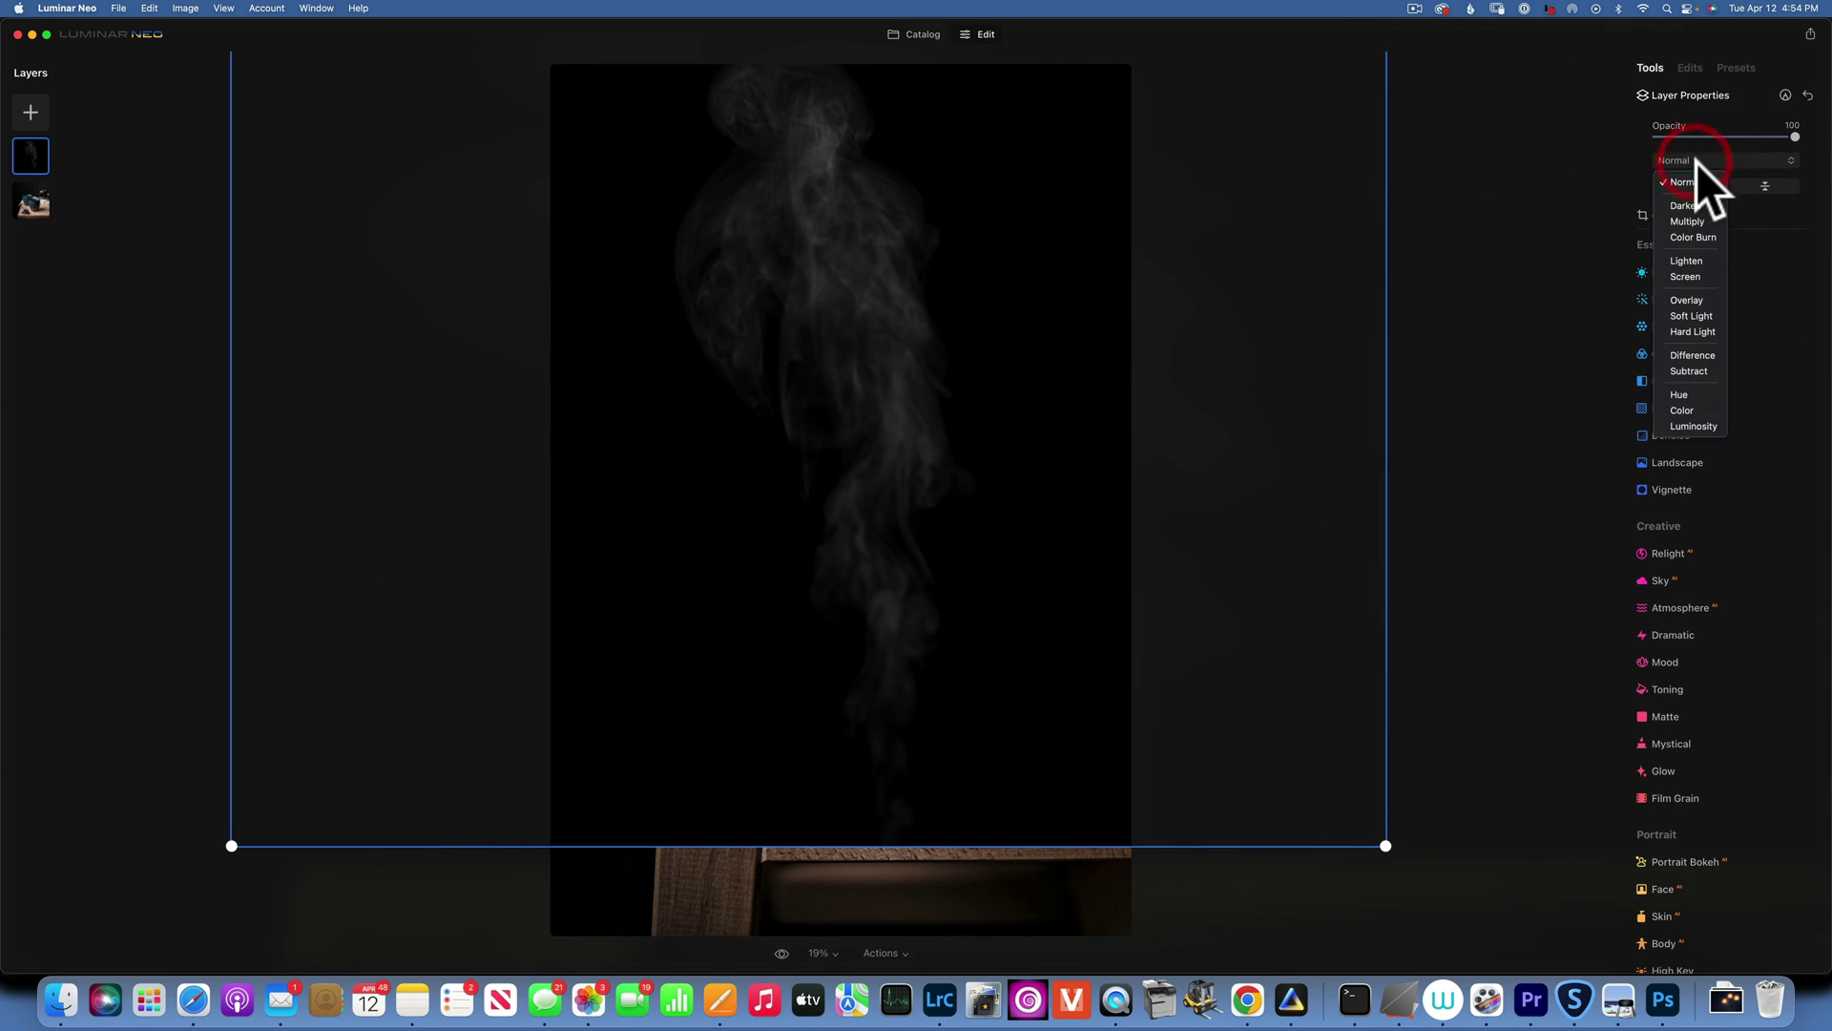
pyautogui.click(1693, 275)
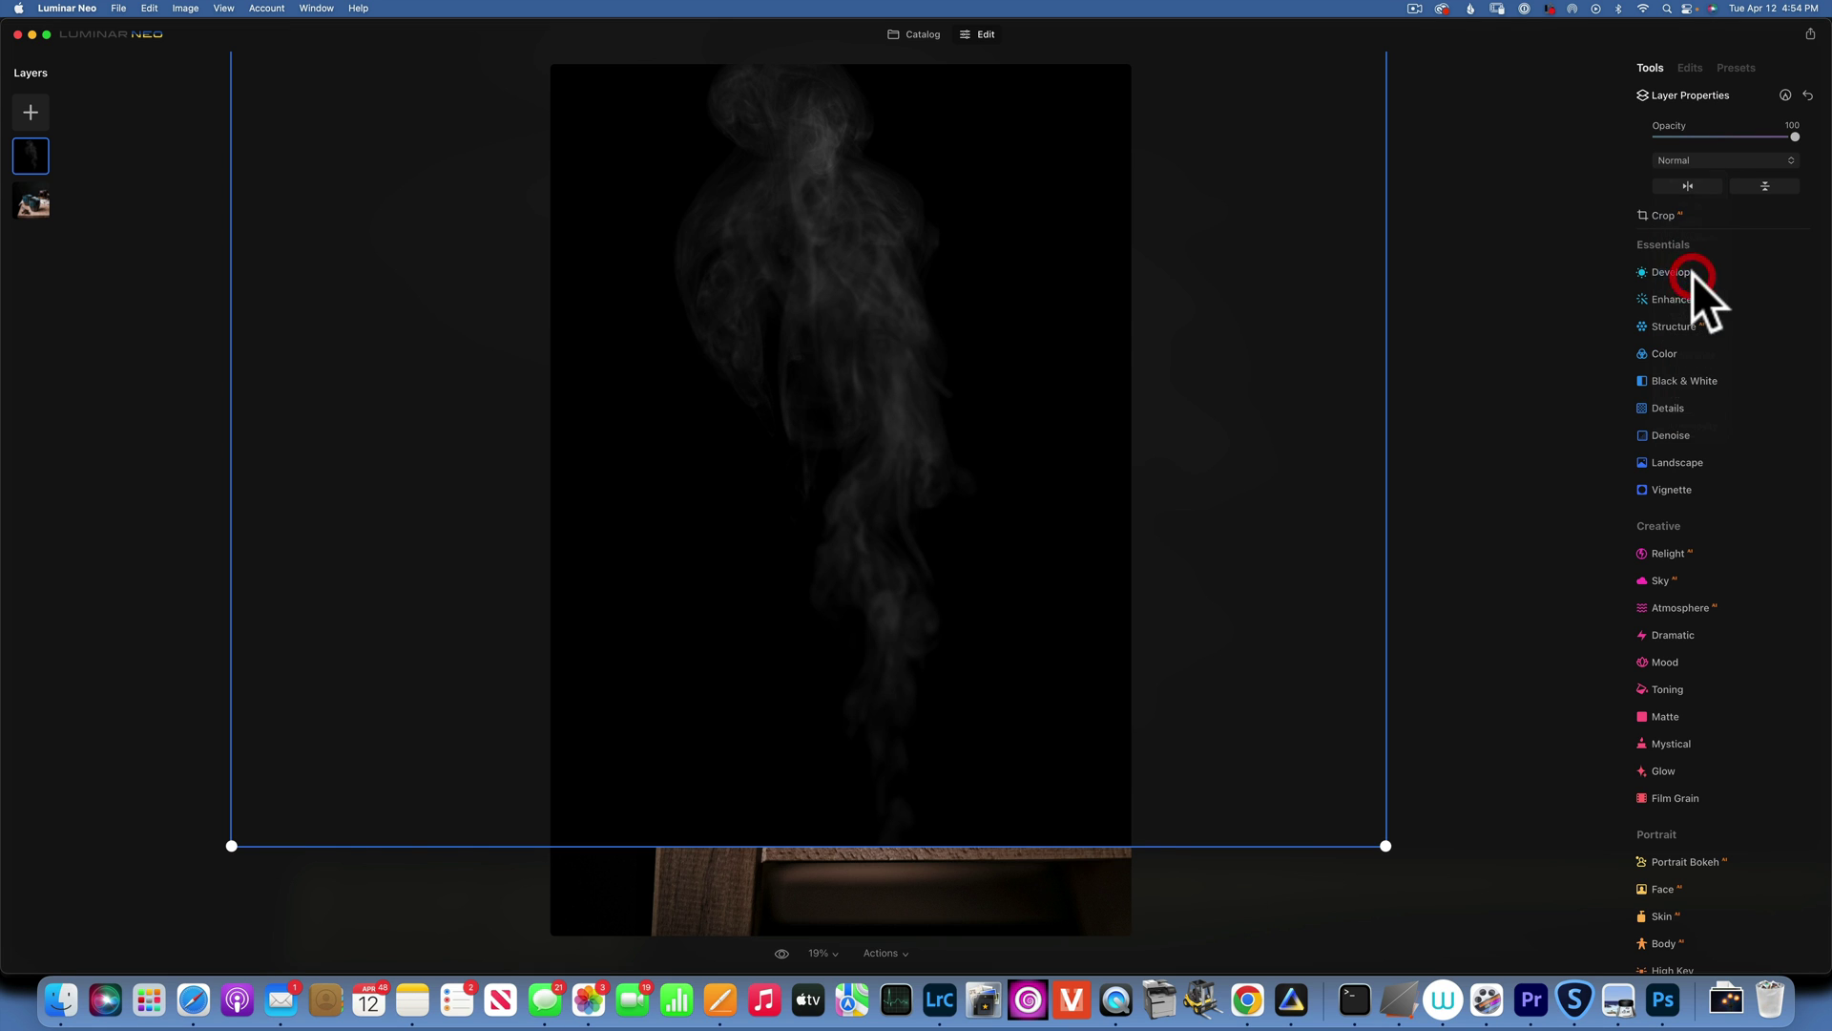
# Narrow the steam layer and shift it right and down so it rises from the front cup.
pyautogui.moveTo(868, 312); pyautogui.dragTo(927, 405)
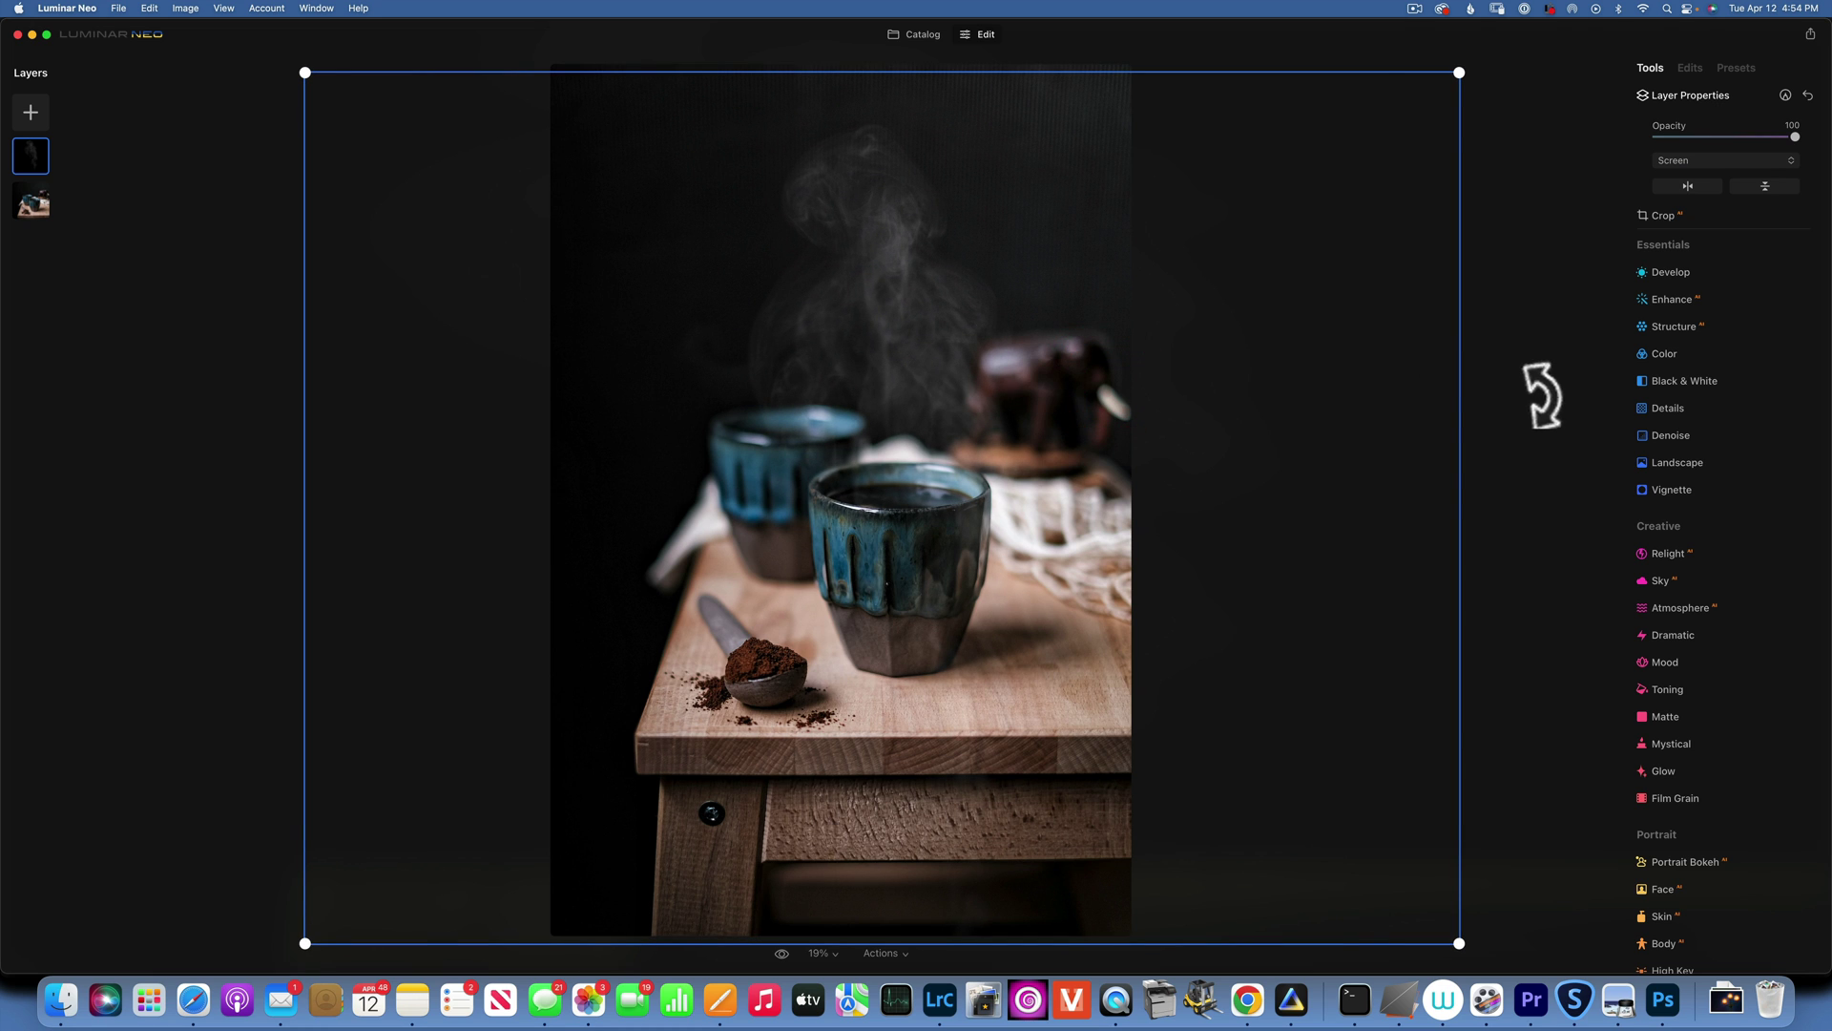
pyautogui.moveTo(1462, 390); pyautogui.dragTo(1386, 392)
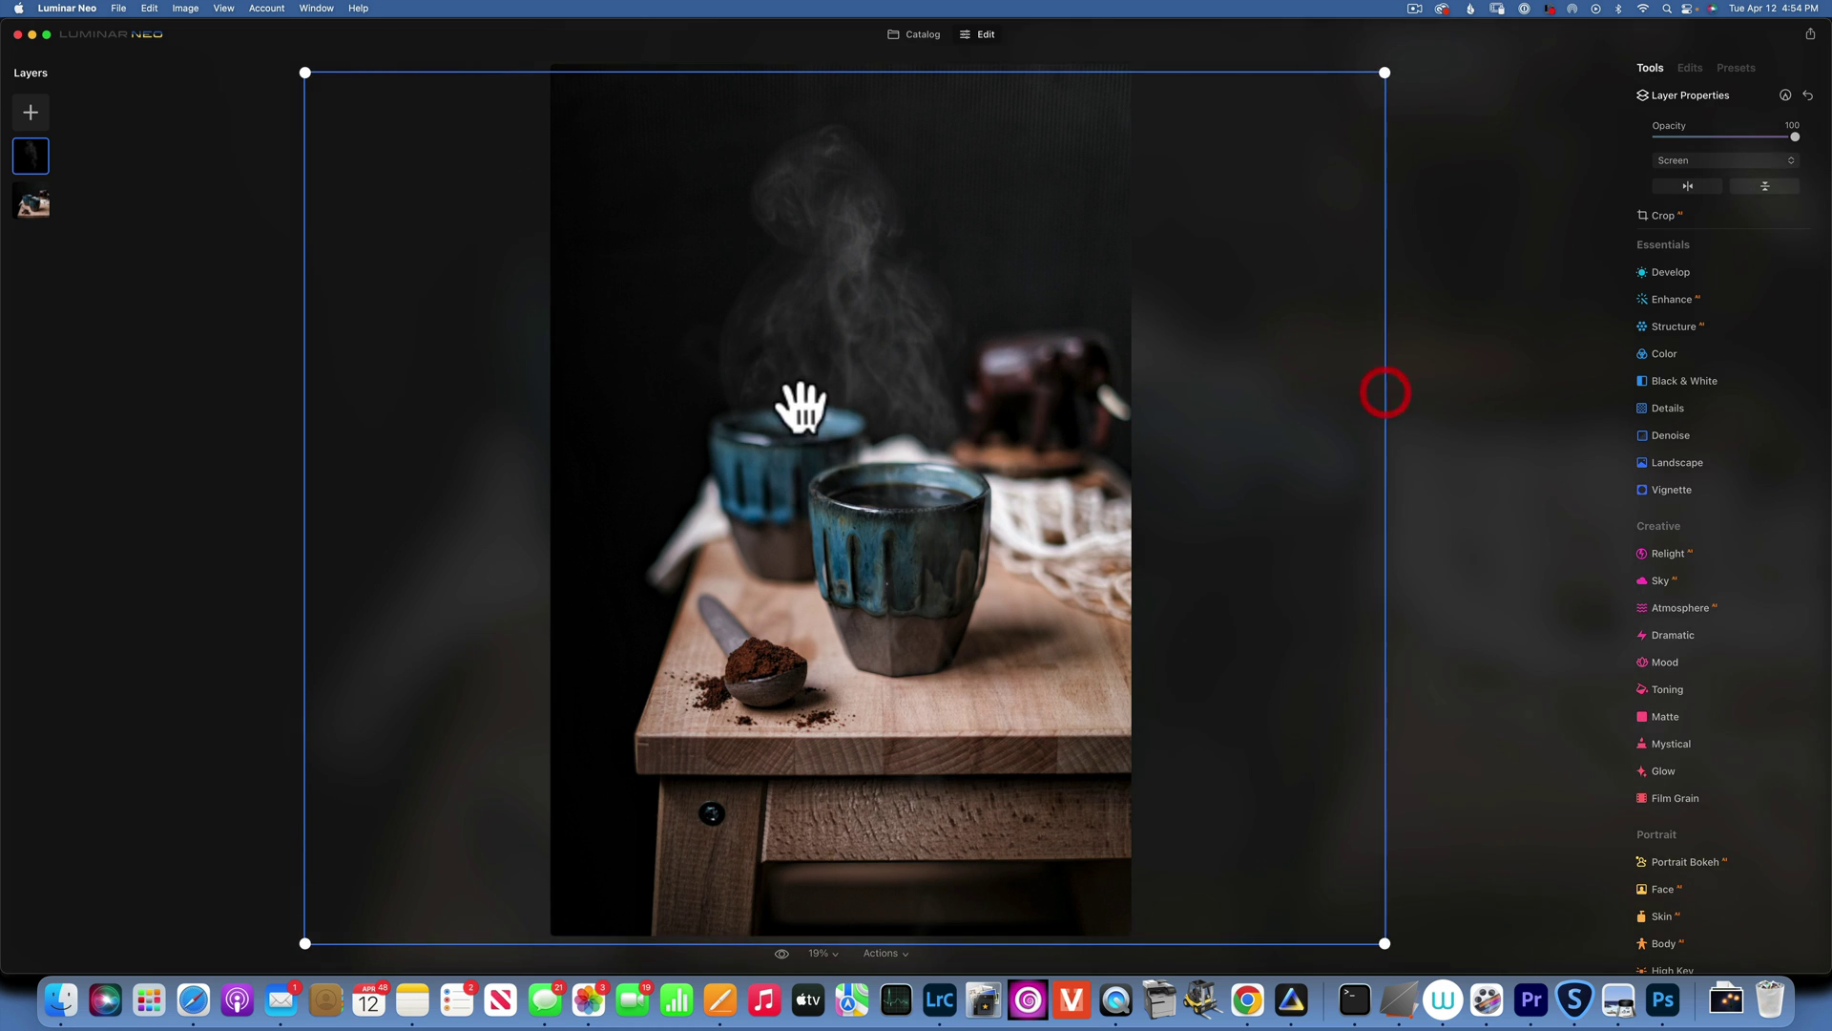
pyautogui.moveTo(856, 411); pyautogui.dragTo(897, 440)
pyautogui.click(894, 441)
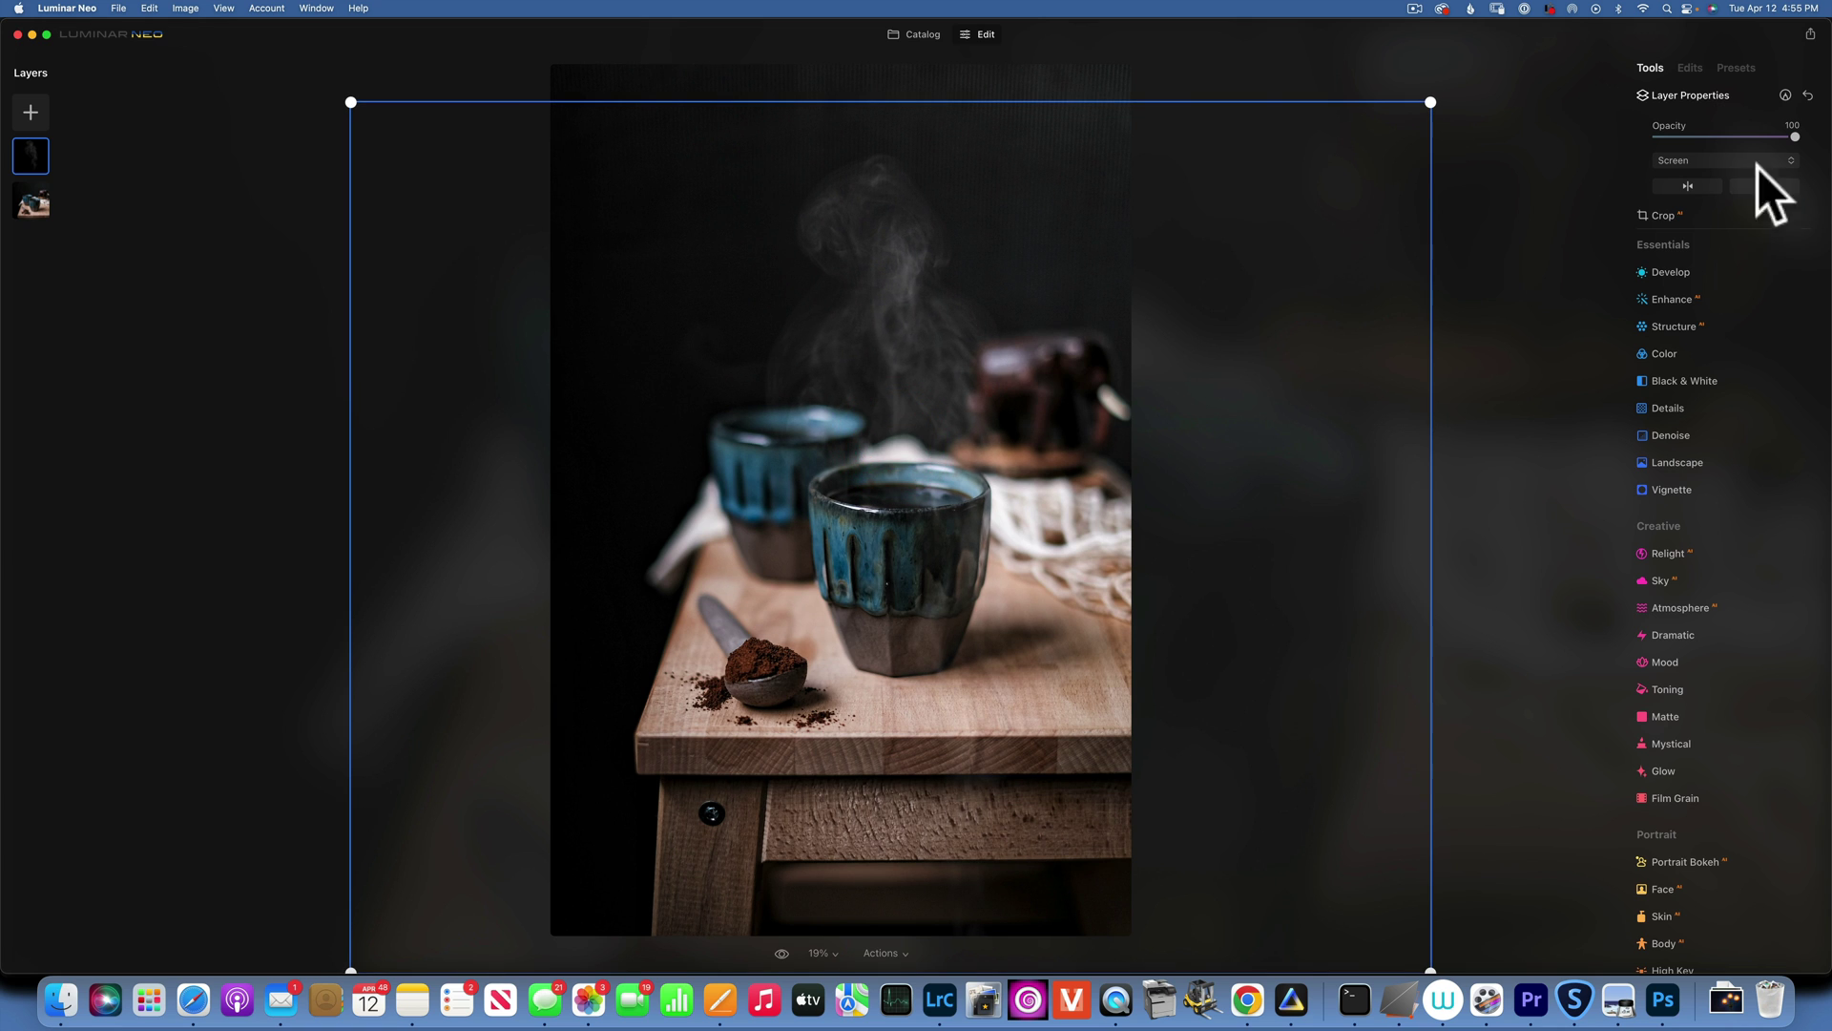
# Paint a mask limiting steam to just above the front blue cup, then compare before and after.
pyautogui.click(1784, 94)
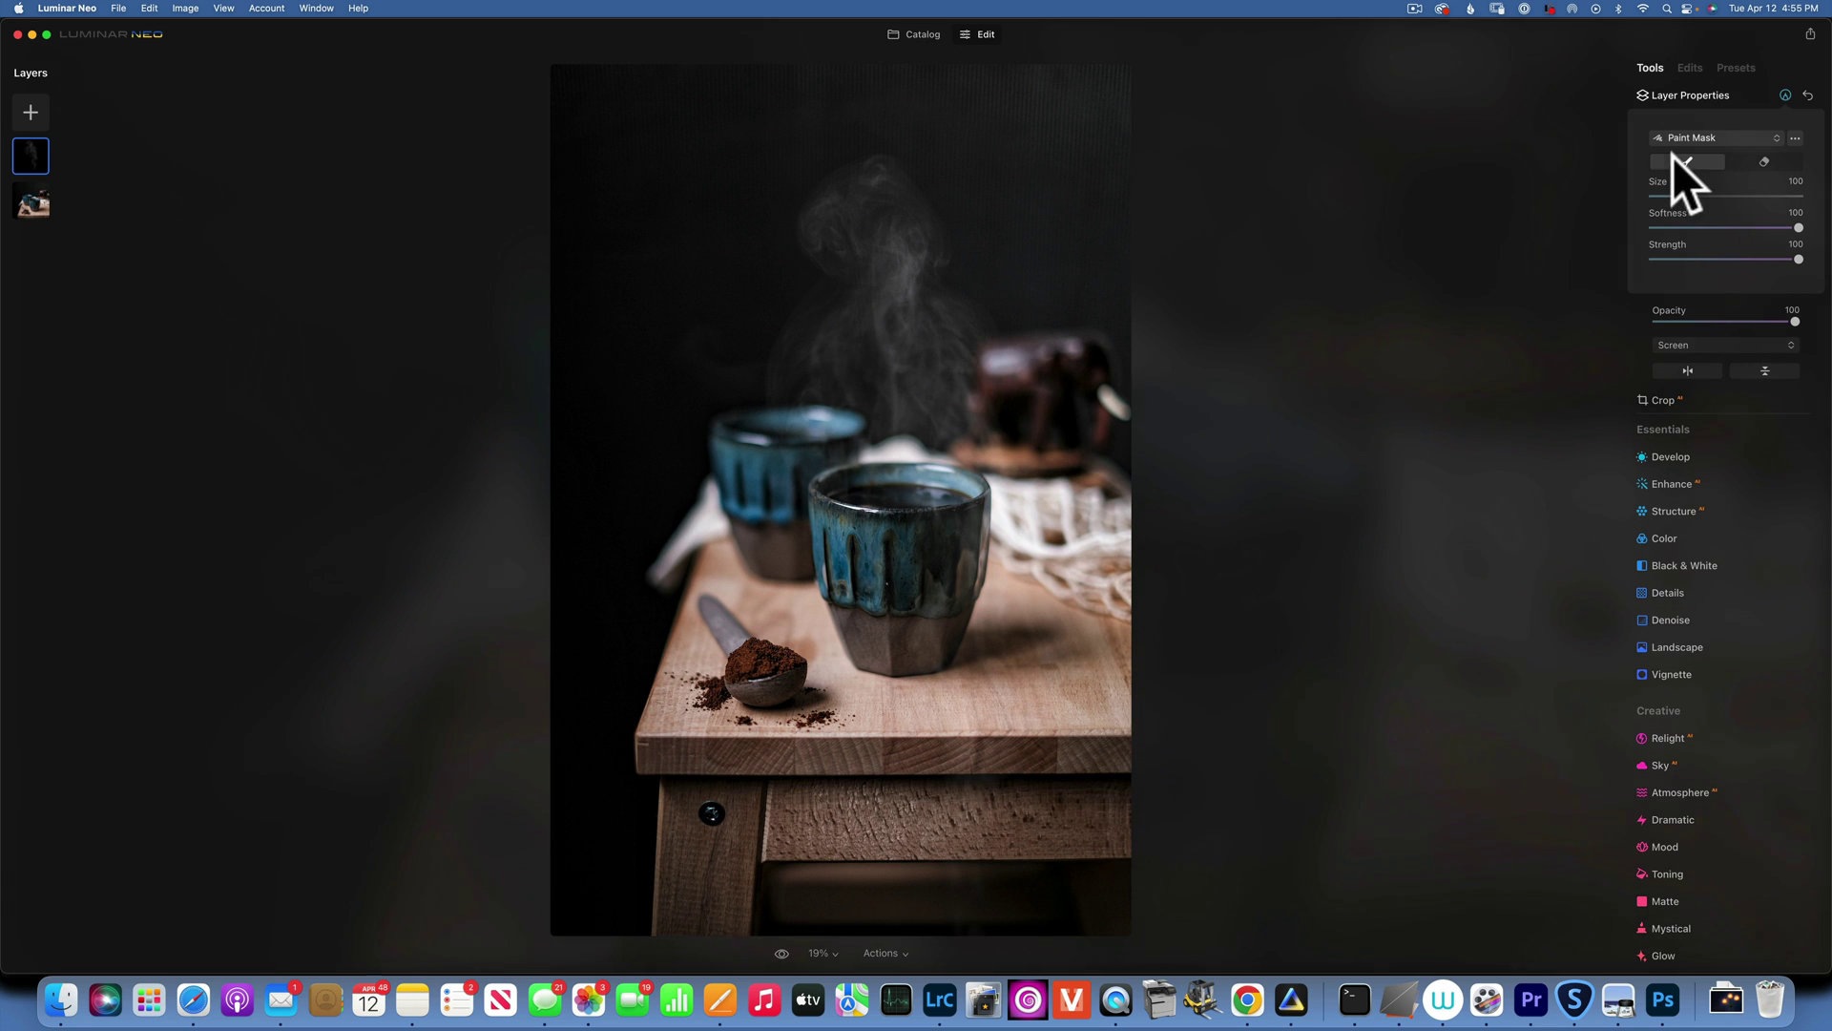
pyautogui.moveTo(846, 347)
pyautogui.mouseDown()
pyautogui.moveTo(887, 369)
pyautogui.moveTo(864, 456)
pyautogui.moveTo(935, 477)
pyautogui.moveTo(912, 347)
pyautogui.moveTo(891, 315)
pyautogui.moveTo(859, 335)
pyautogui.moveTo(879, 463)
pyautogui.mouseUp()
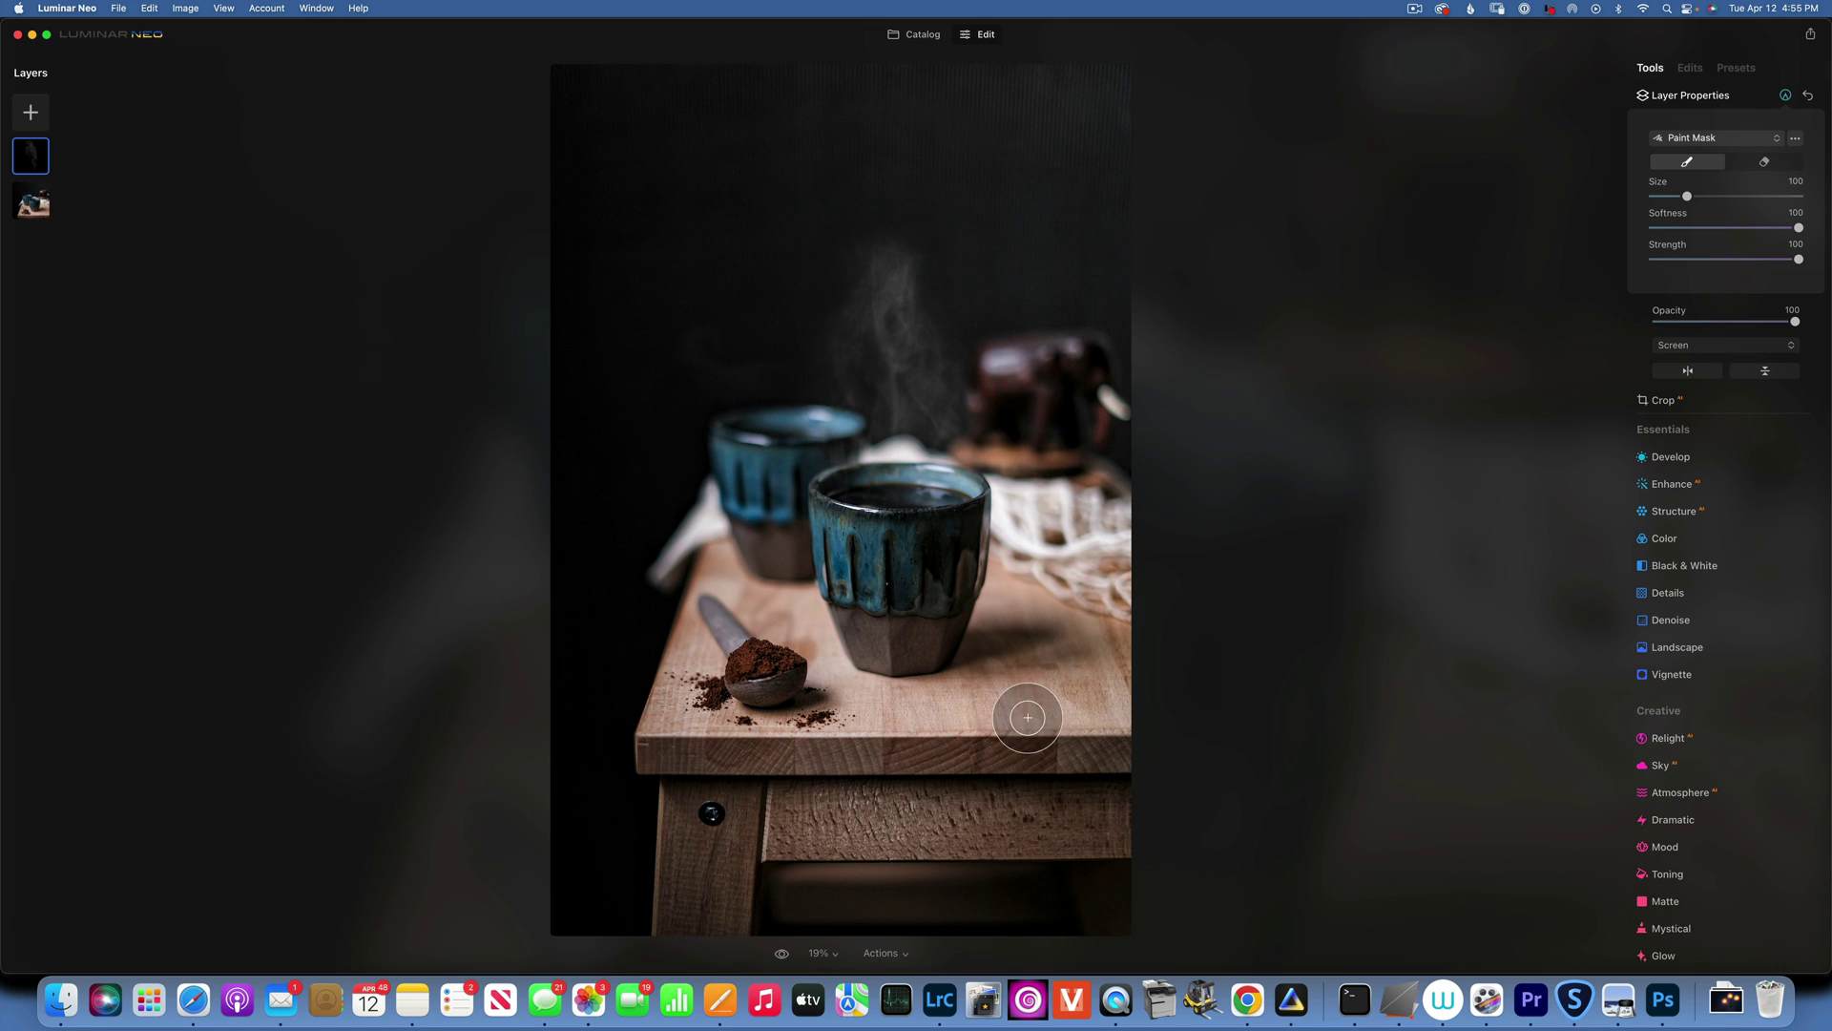
pyautogui.click(781, 951)
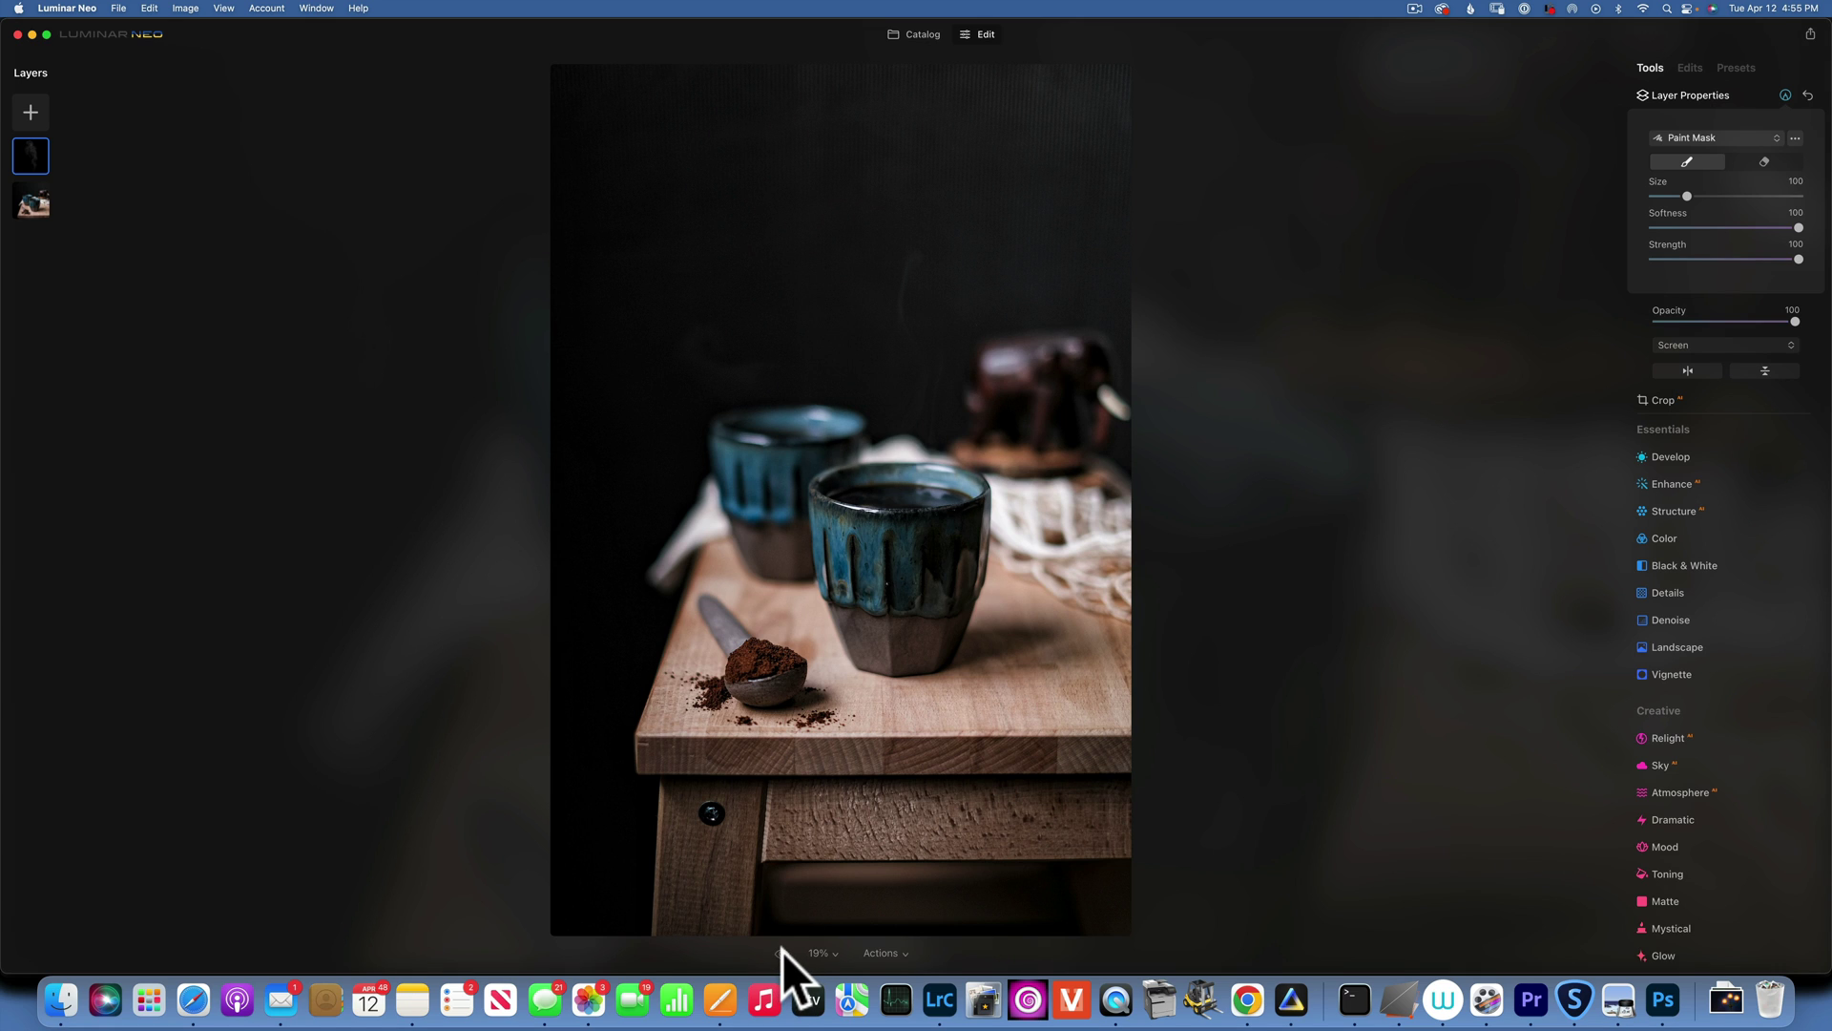
pyautogui.click(783, 950)
pyautogui.click(783, 950)
pyautogui.click(782, 951)
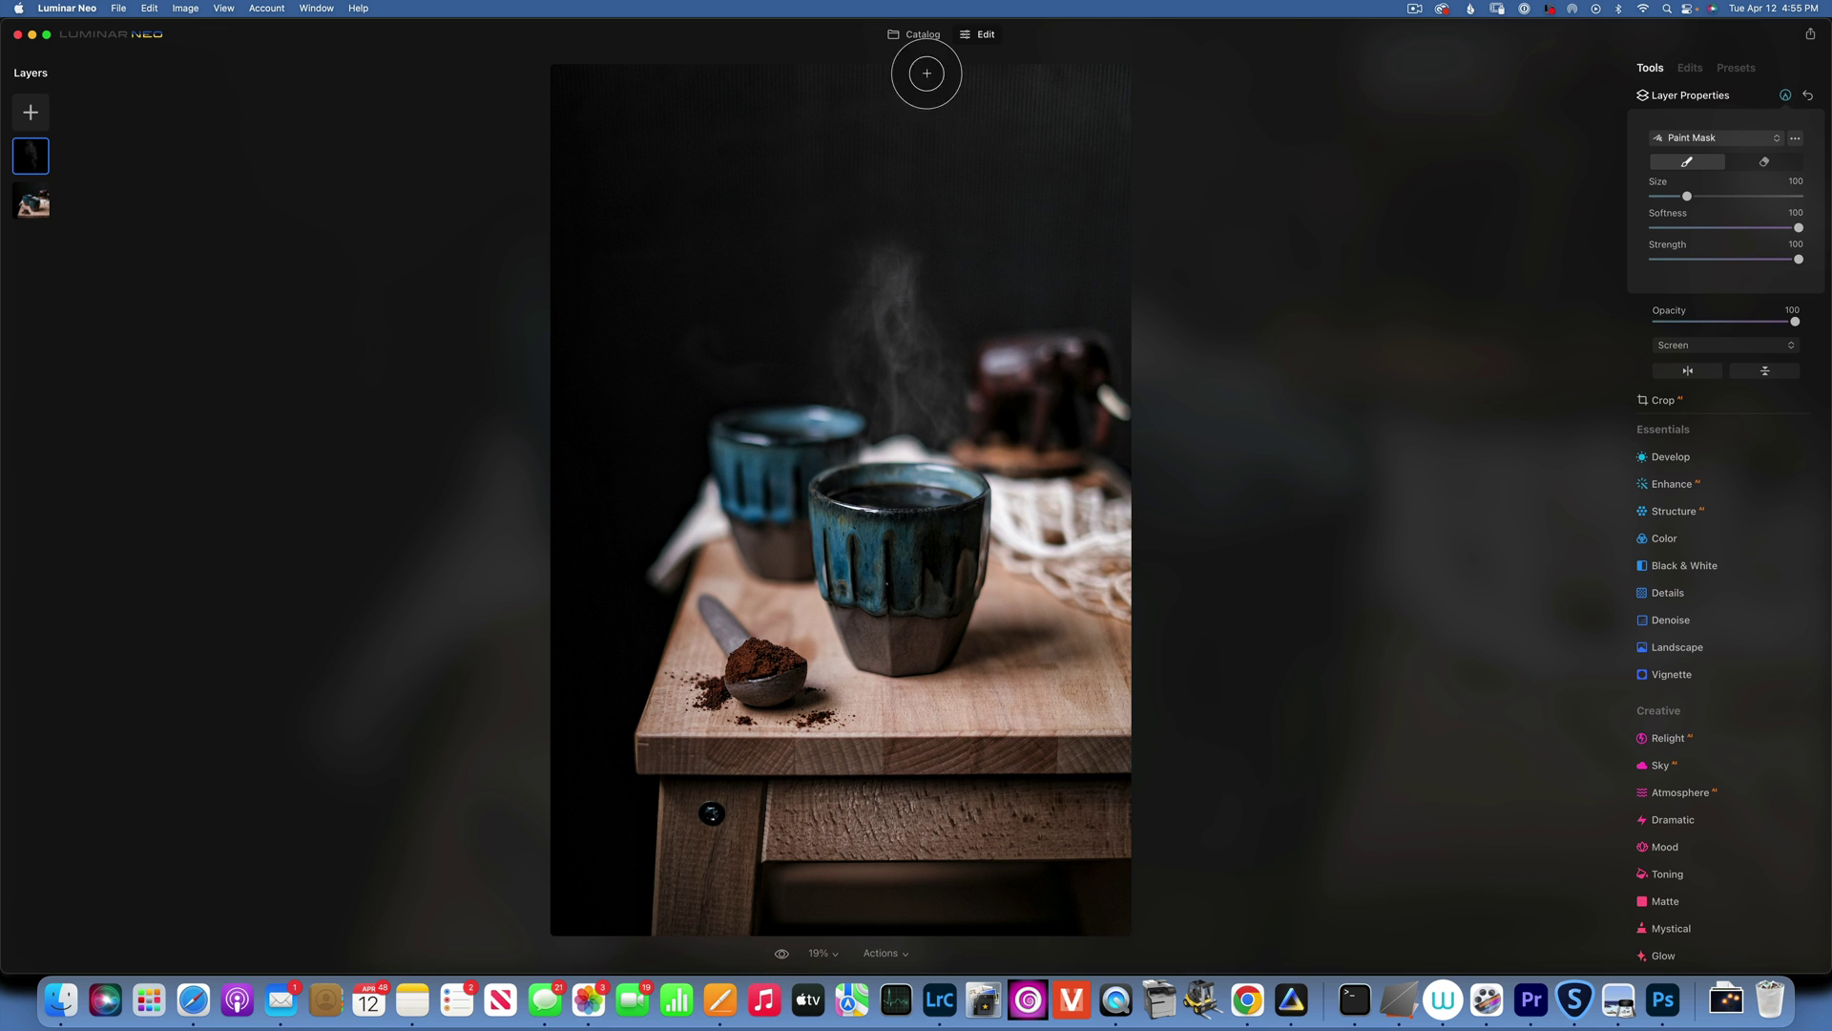
# Open the hand-holding-mug photo pexels-lilartsy-3166840.jpg in the editor and start a new image layer.
pyautogui.click(920, 33)
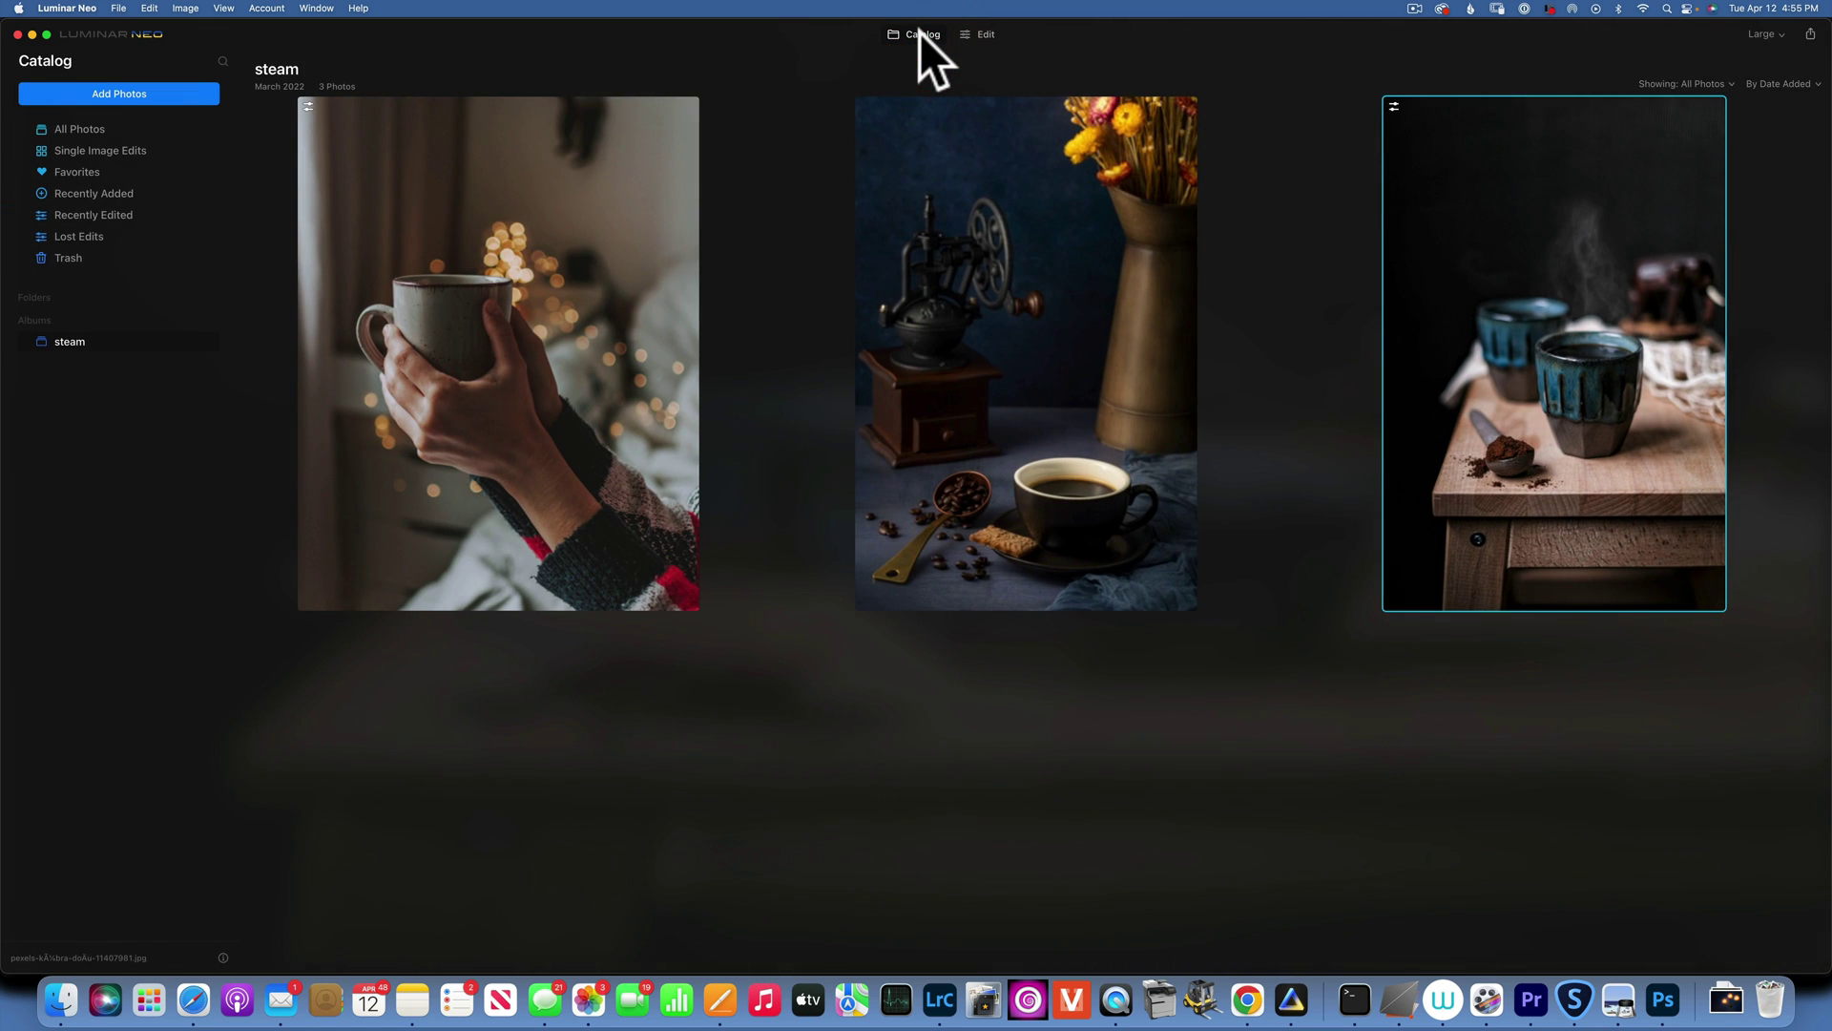
pyautogui.doubleClick(456, 300)
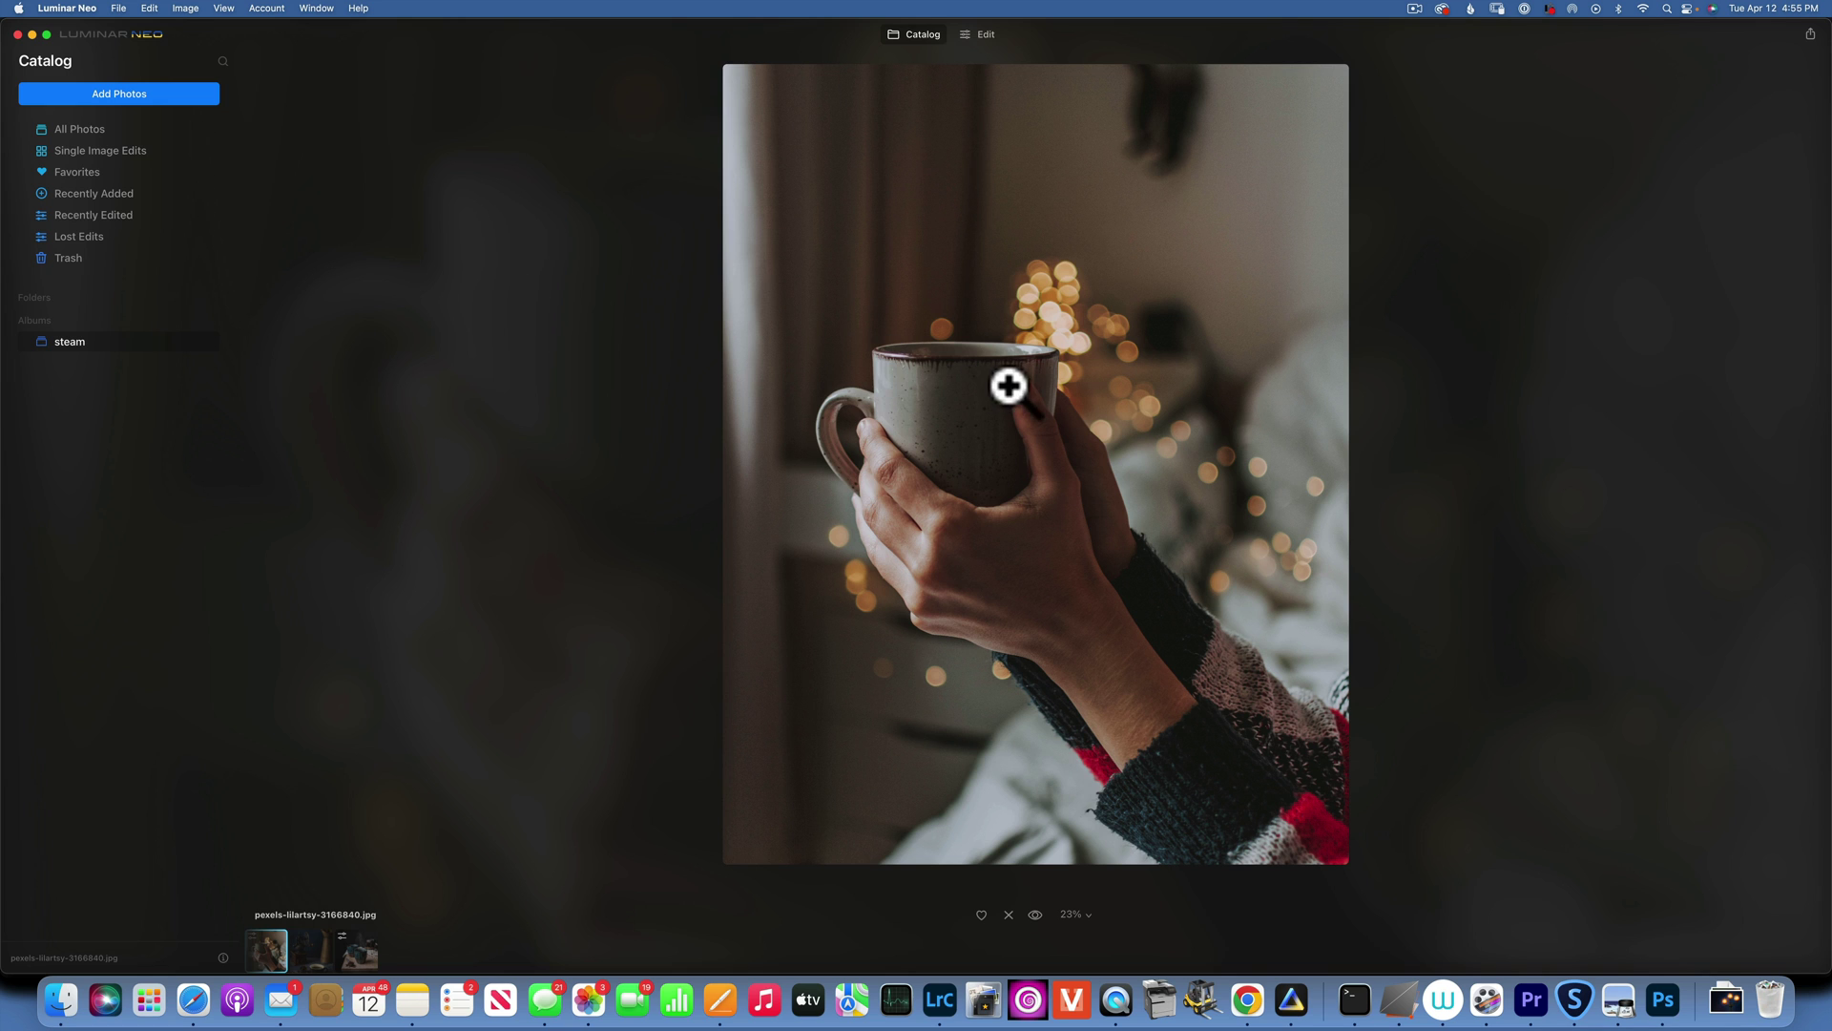
pyautogui.click(983, 34)
pyautogui.click(31, 113)
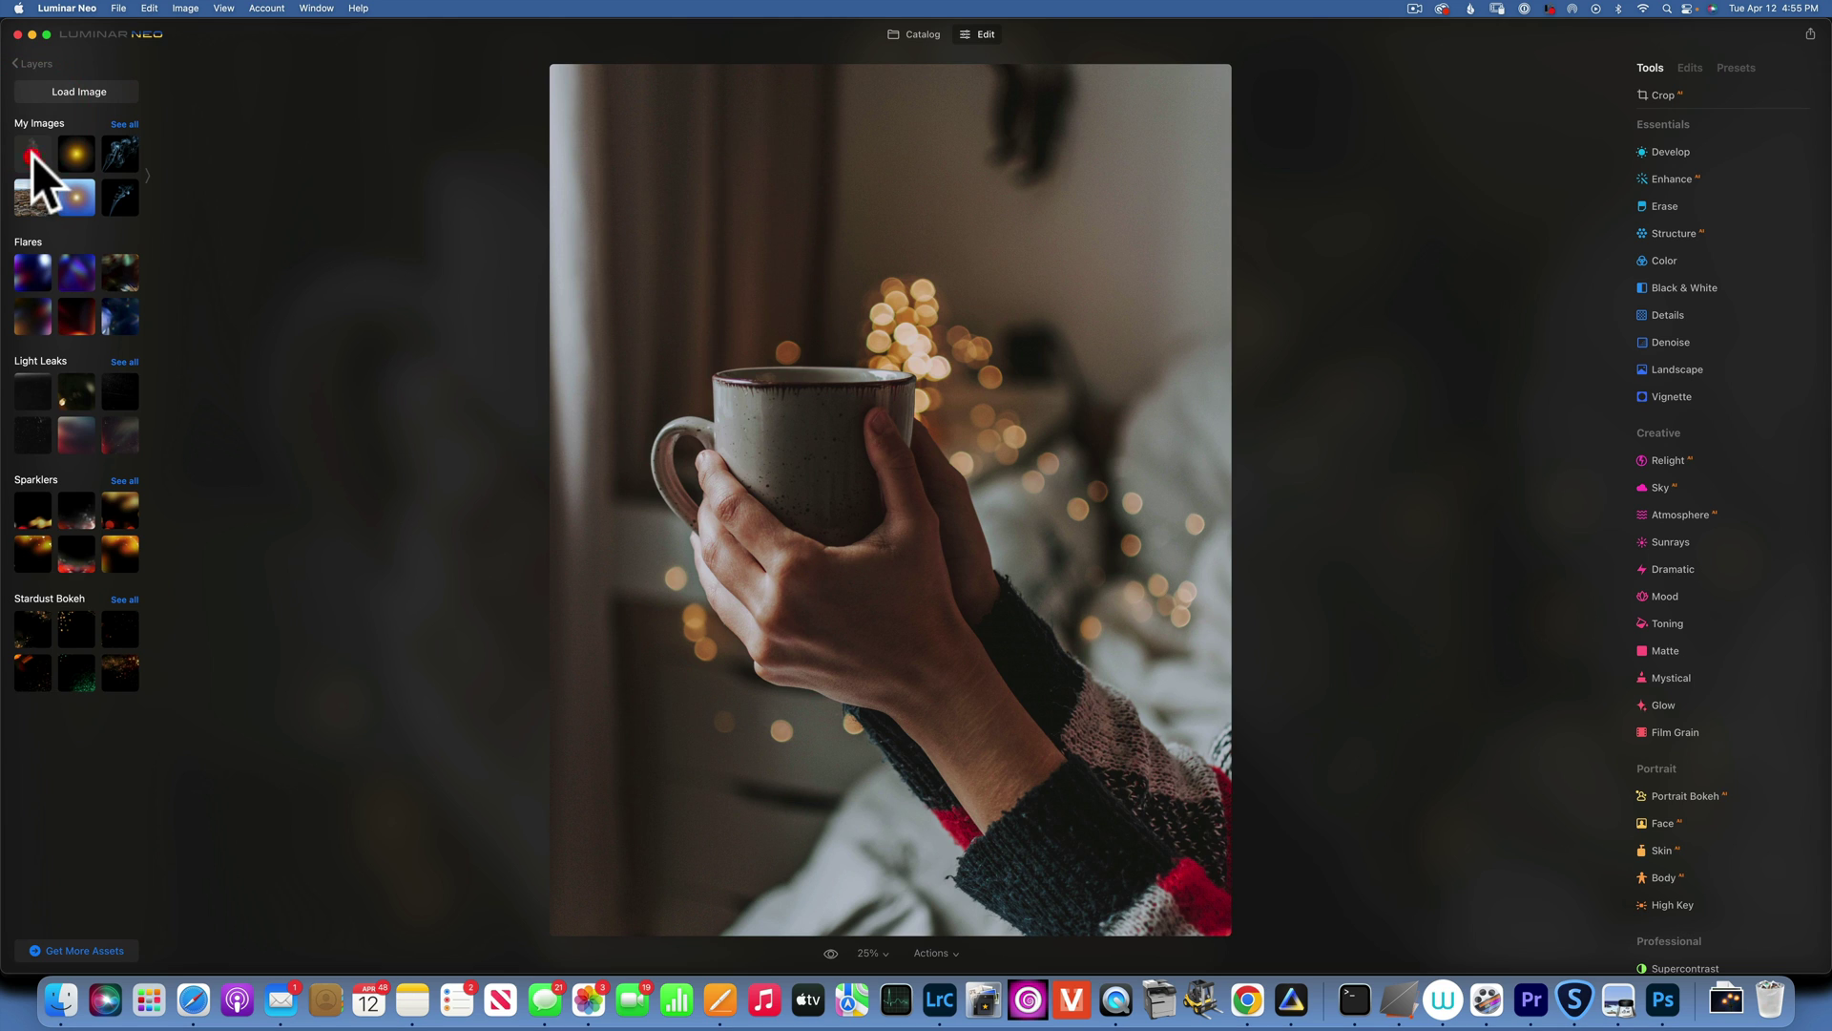
# Add the steam image as a layer at 100 opacity with Screen blending.
pyautogui.click(33, 154)
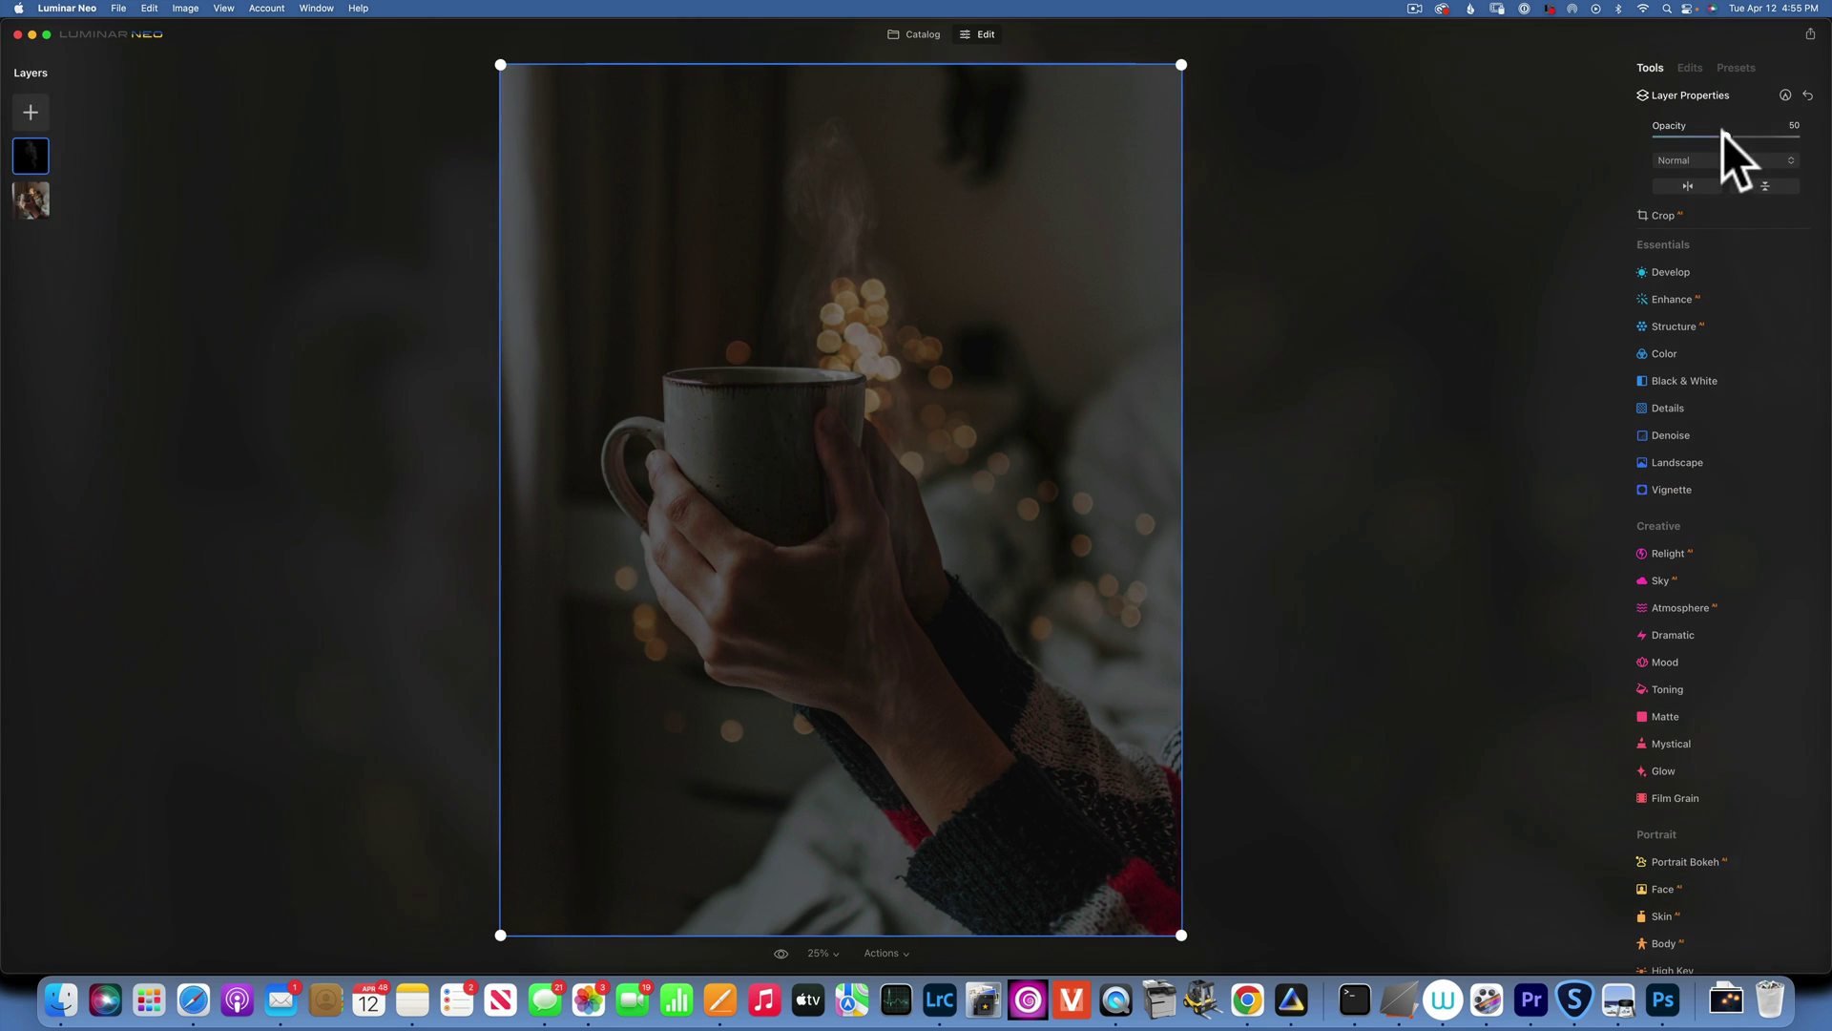
pyautogui.click(1812, 136)
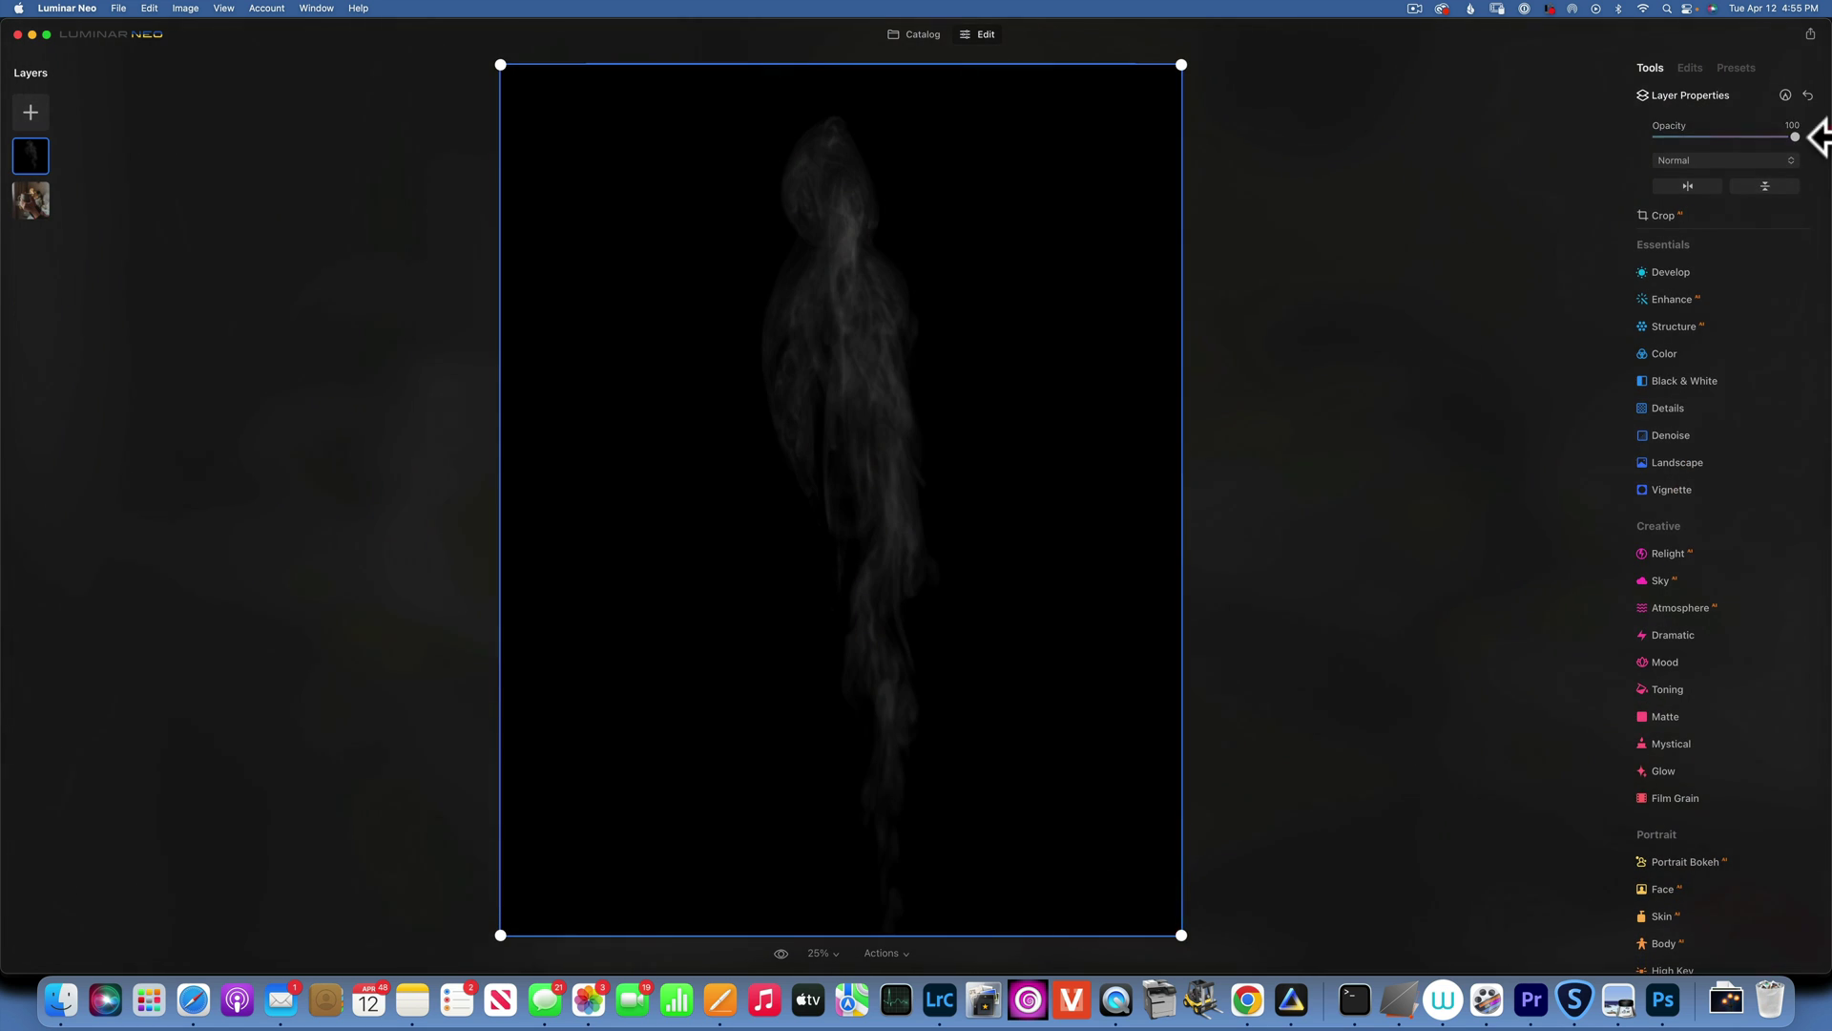
pyautogui.click(1712, 158)
pyautogui.click(1695, 277)
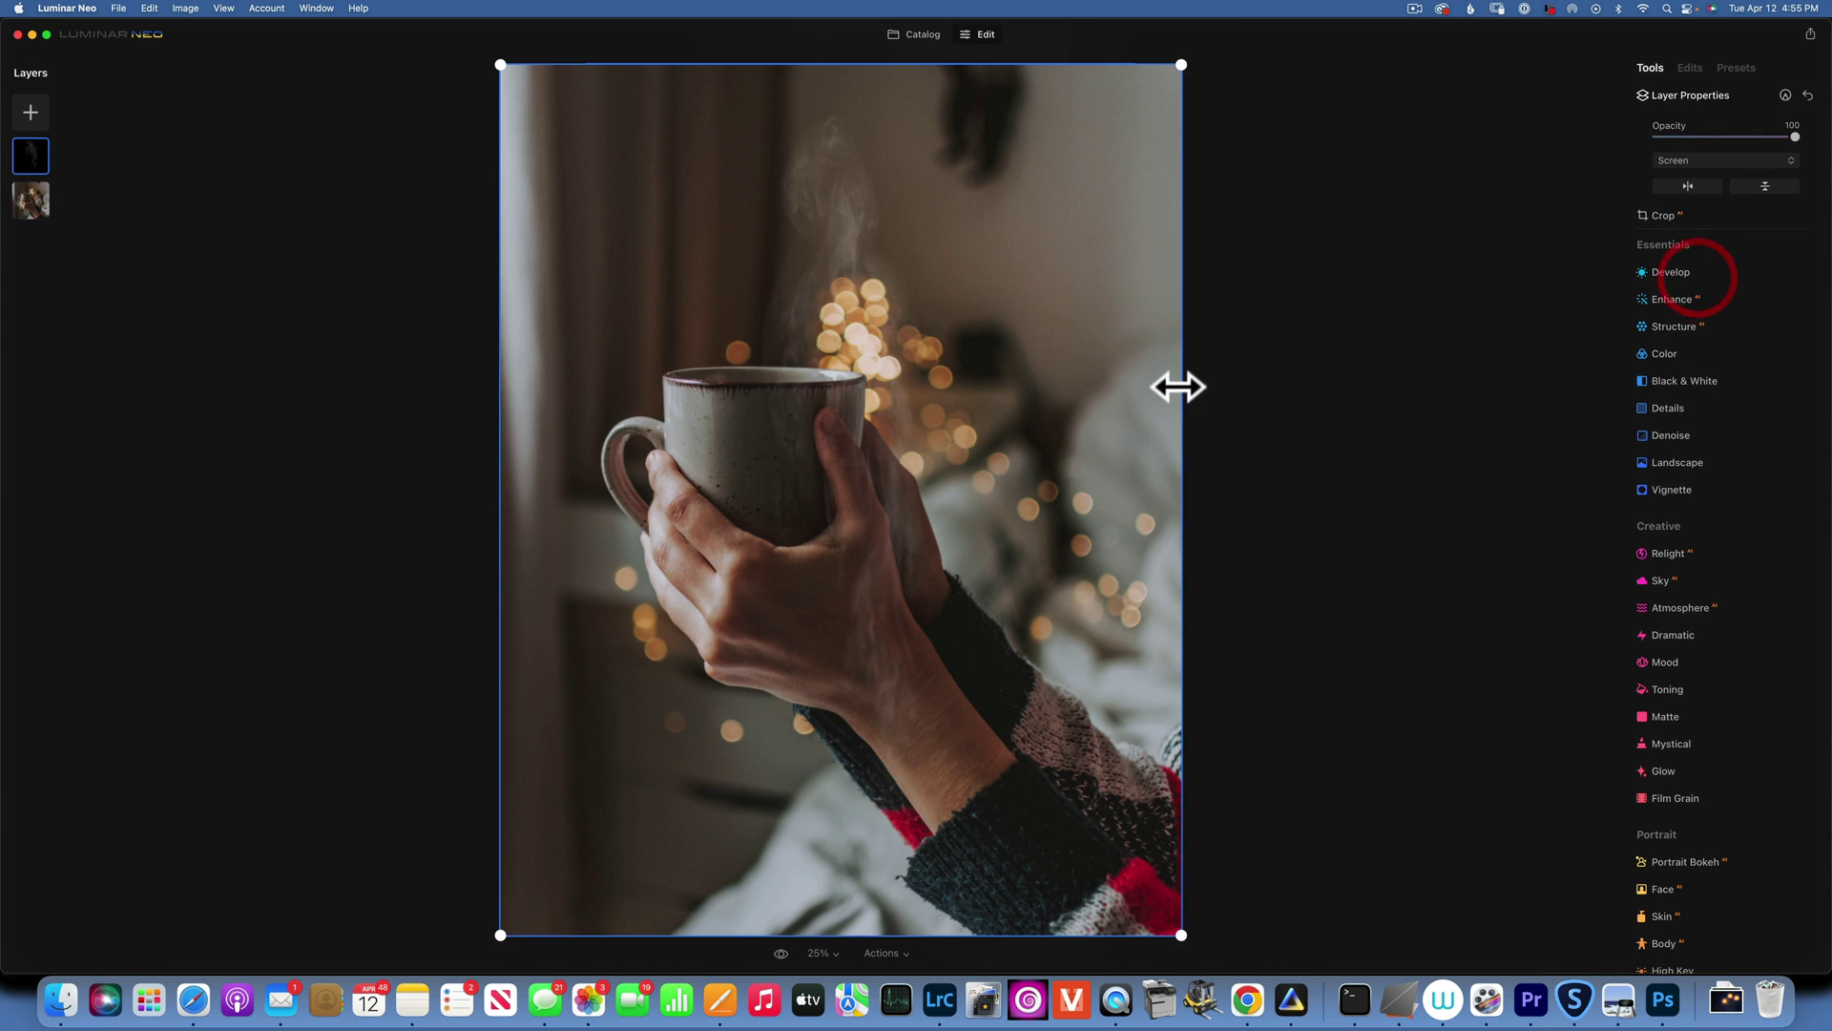
# Stretch the steam layer wider and place it above the mug.
pyautogui.moveTo(1193, 374); pyautogui.dragTo(1459, 361)
pyautogui.moveTo(1014, 458)
pyautogui.mouseDown()
pyautogui.moveTo(760, 274)
pyautogui.moveTo(800, 390)
pyautogui.mouseUp()
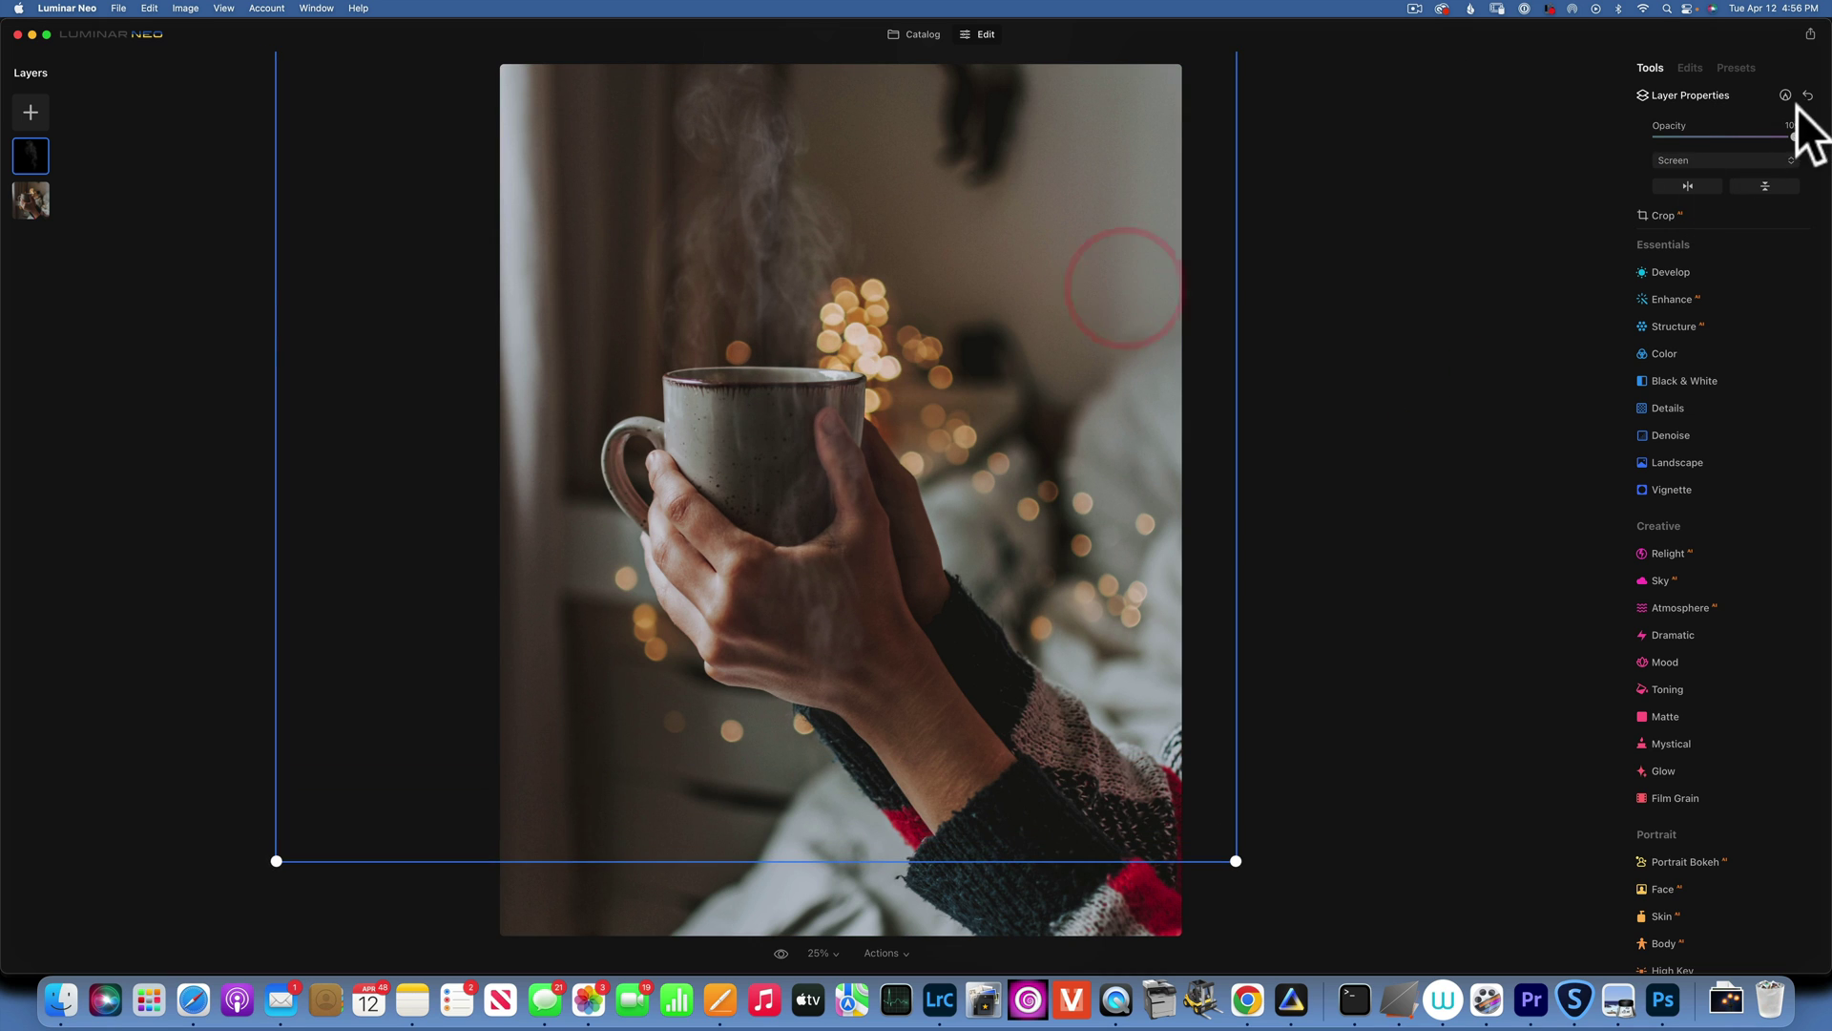
pyautogui.click(1785, 95)
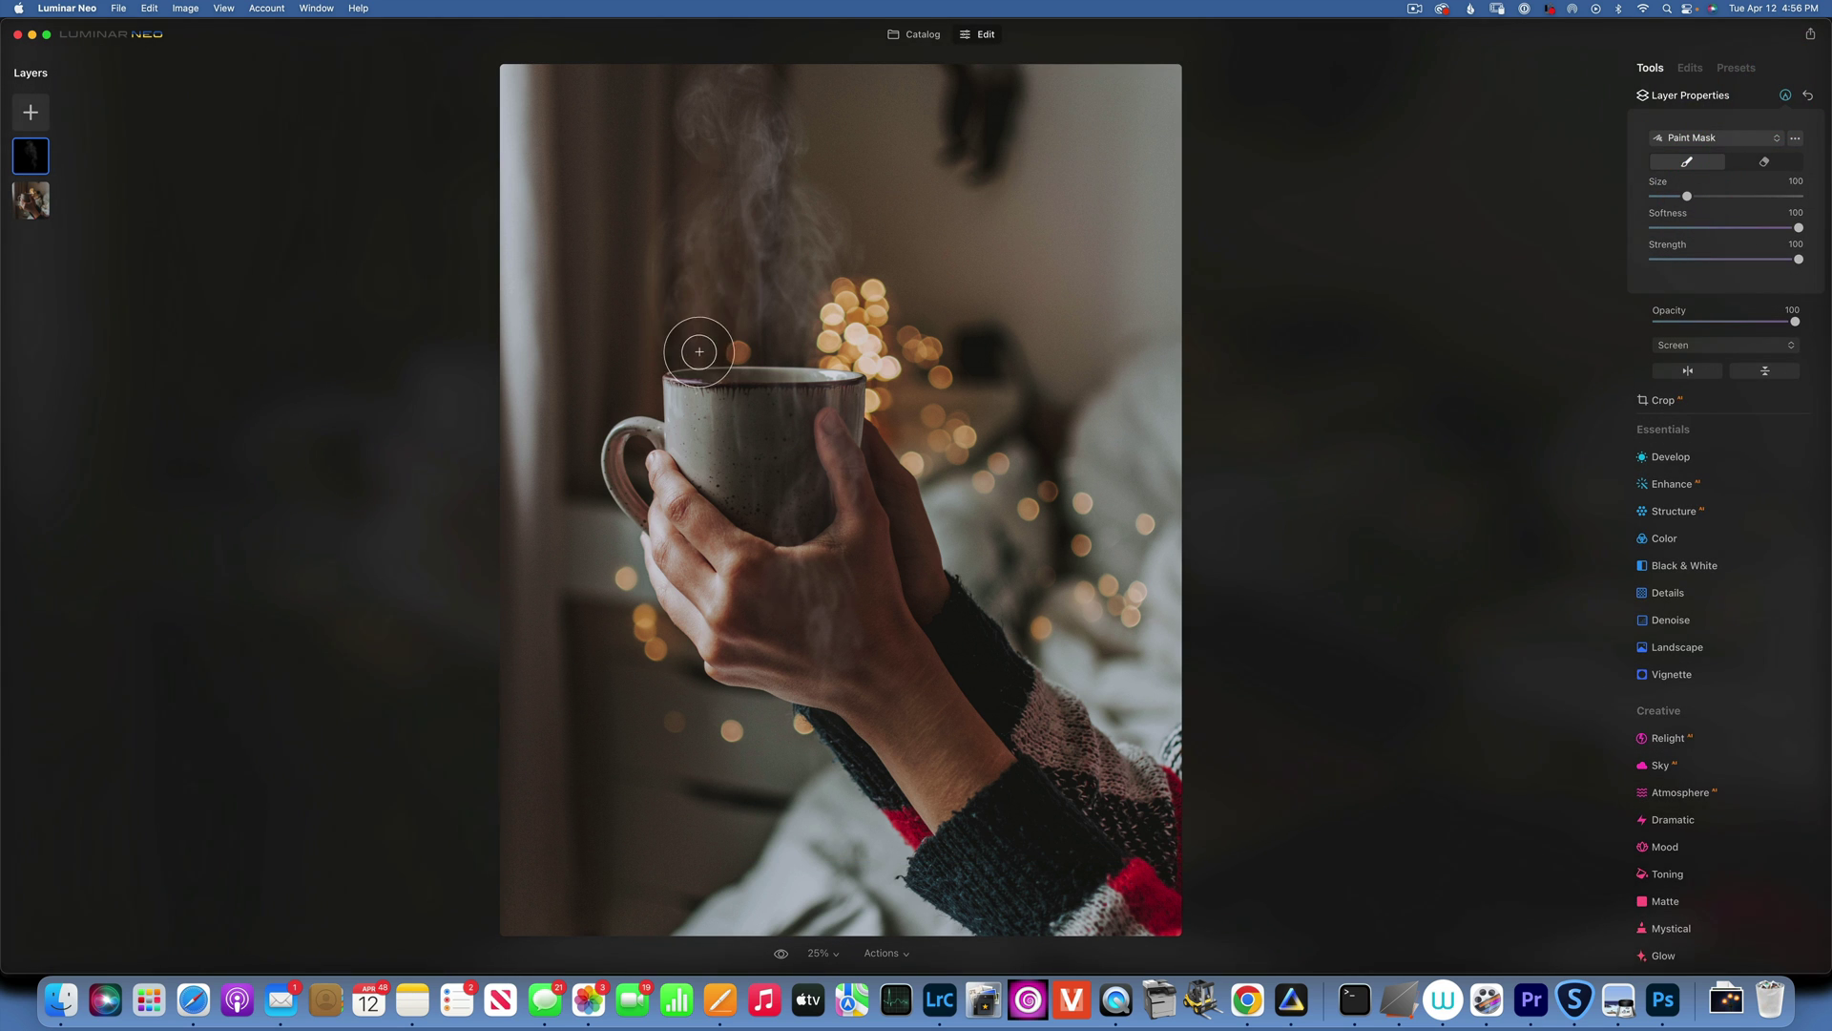
# Mask steam rising from the mug rim, compare with the original, then open the coffee-grinder photo.
pyautogui.click(694, 279)
pyautogui.moveTo(801, 344)
pyautogui.mouseDown()
pyautogui.moveTo(717, 203)
pyautogui.moveTo(731, 173)
pyautogui.moveTo(754, 301)
pyautogui.moveTo(716, 180)
pyautogui.moveTo(748, 119)
pyautogui.moveTo(742, 66)
pyautogui.mouseUp()
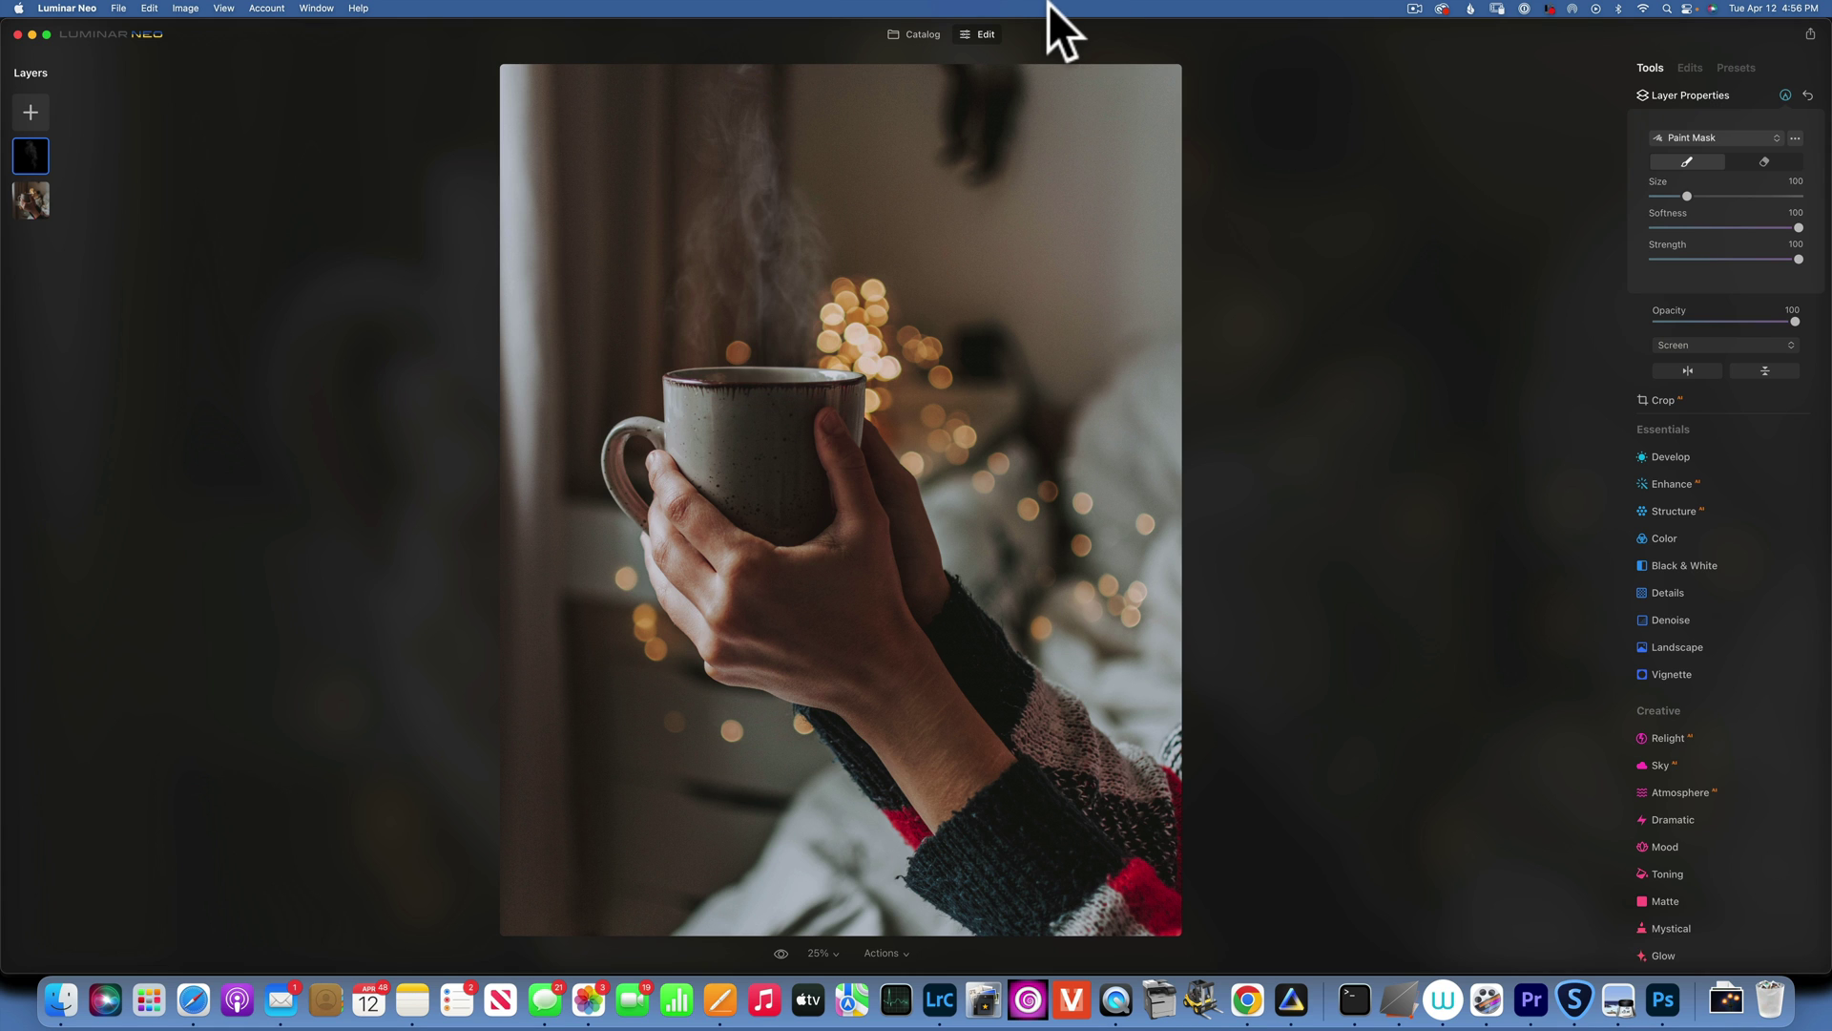
pyautogui.click(780, 954)
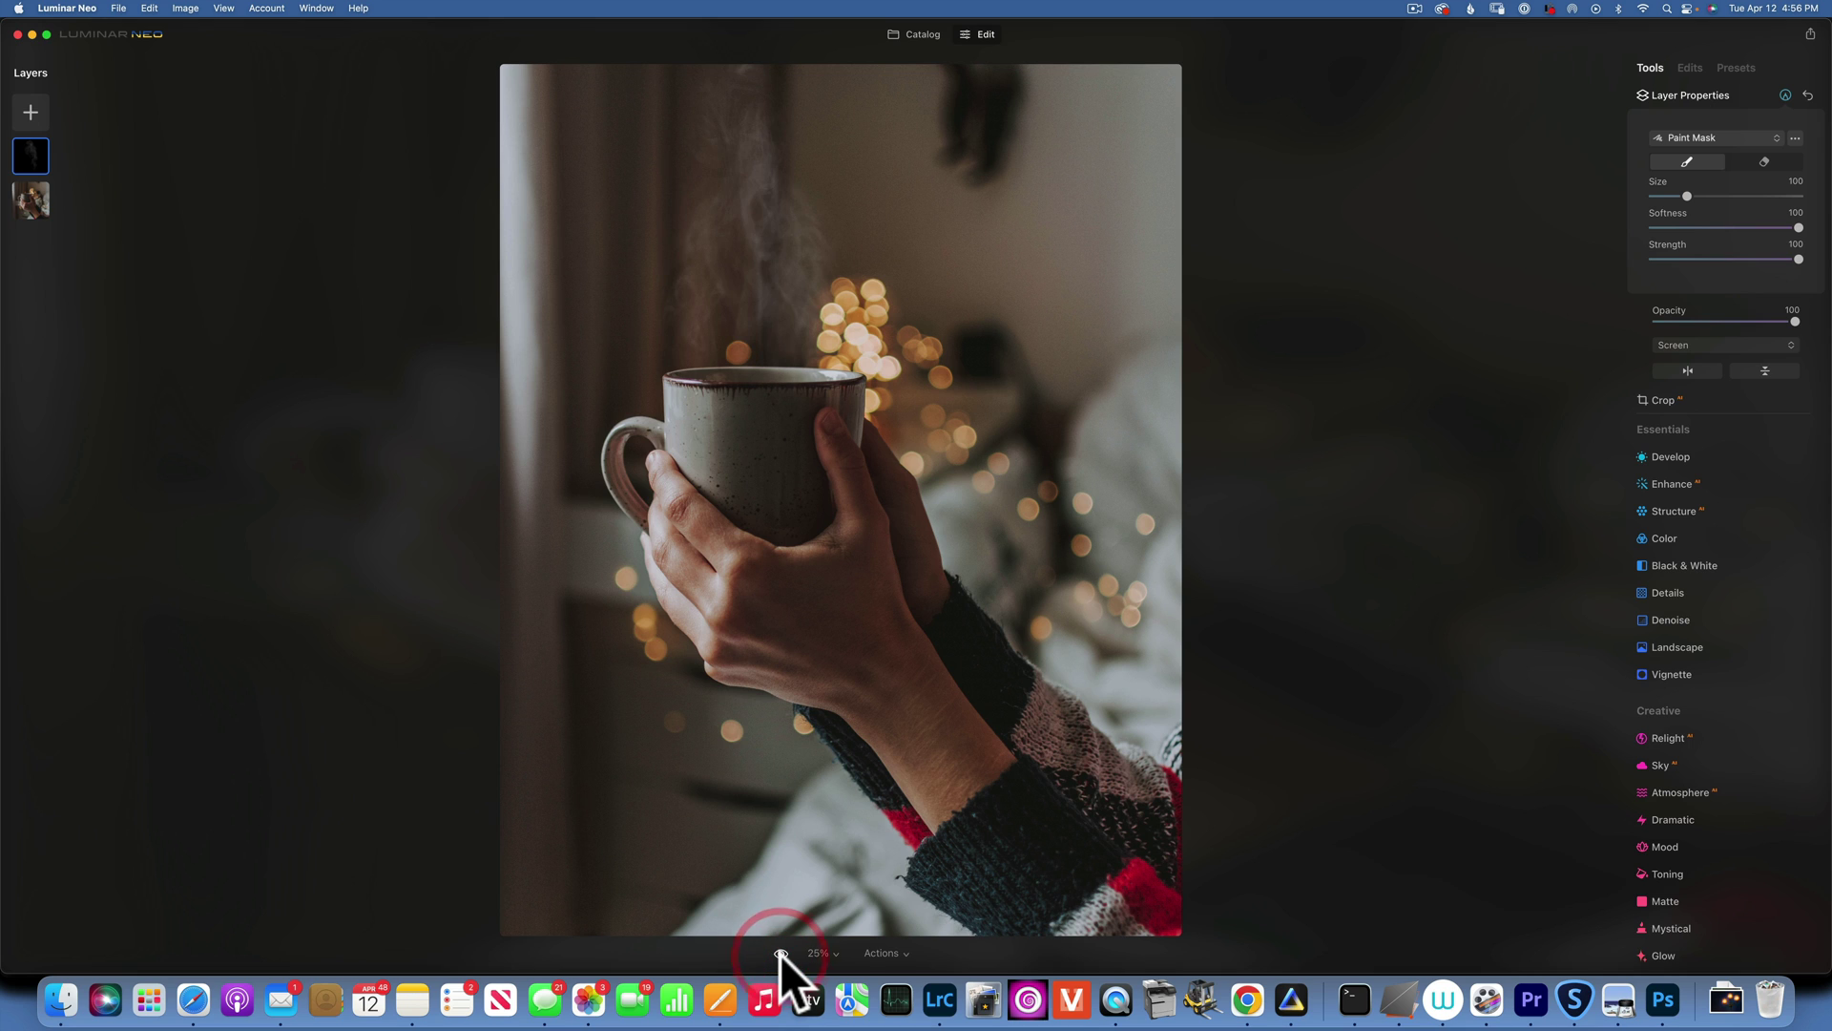
pyautogui.click(781, 954)
pyautogui.click(918, 33)
pyautogui.doubleClick(1070, 379)
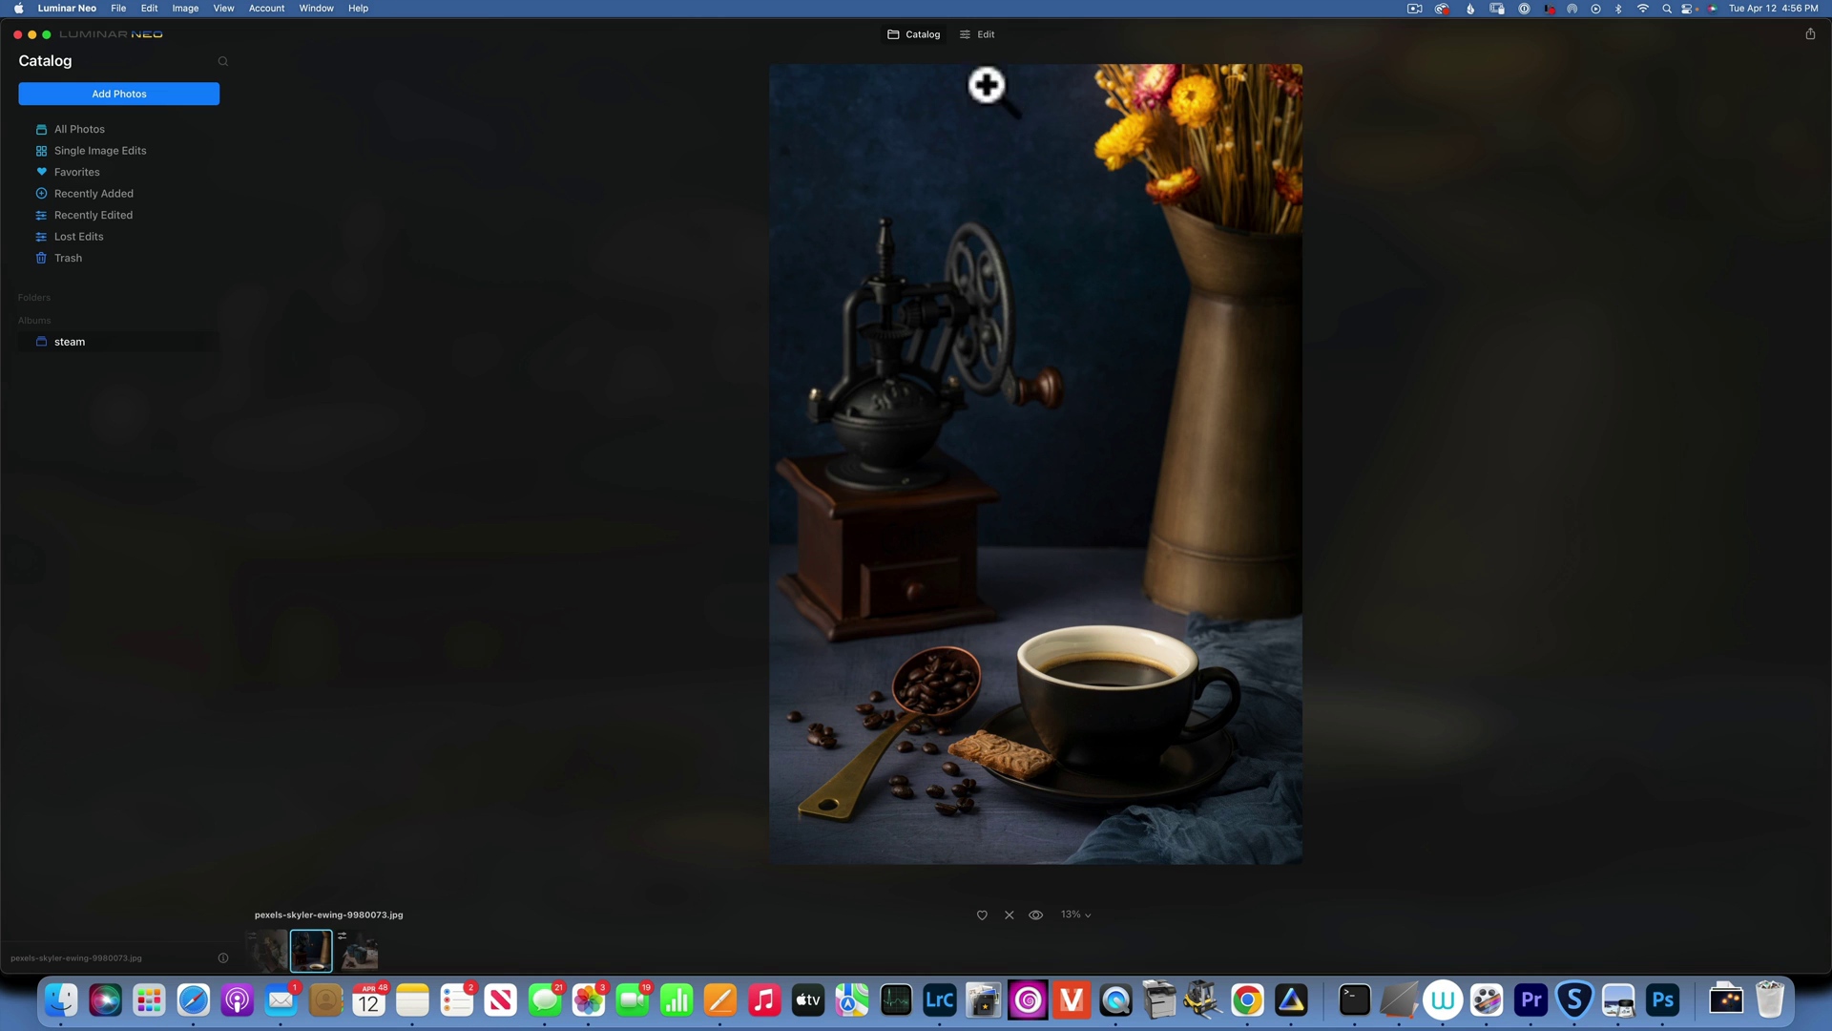
# Add the smoke image from My Images as a new layer on the coffee-grinder photo.
pyautogui.click(982, 35)
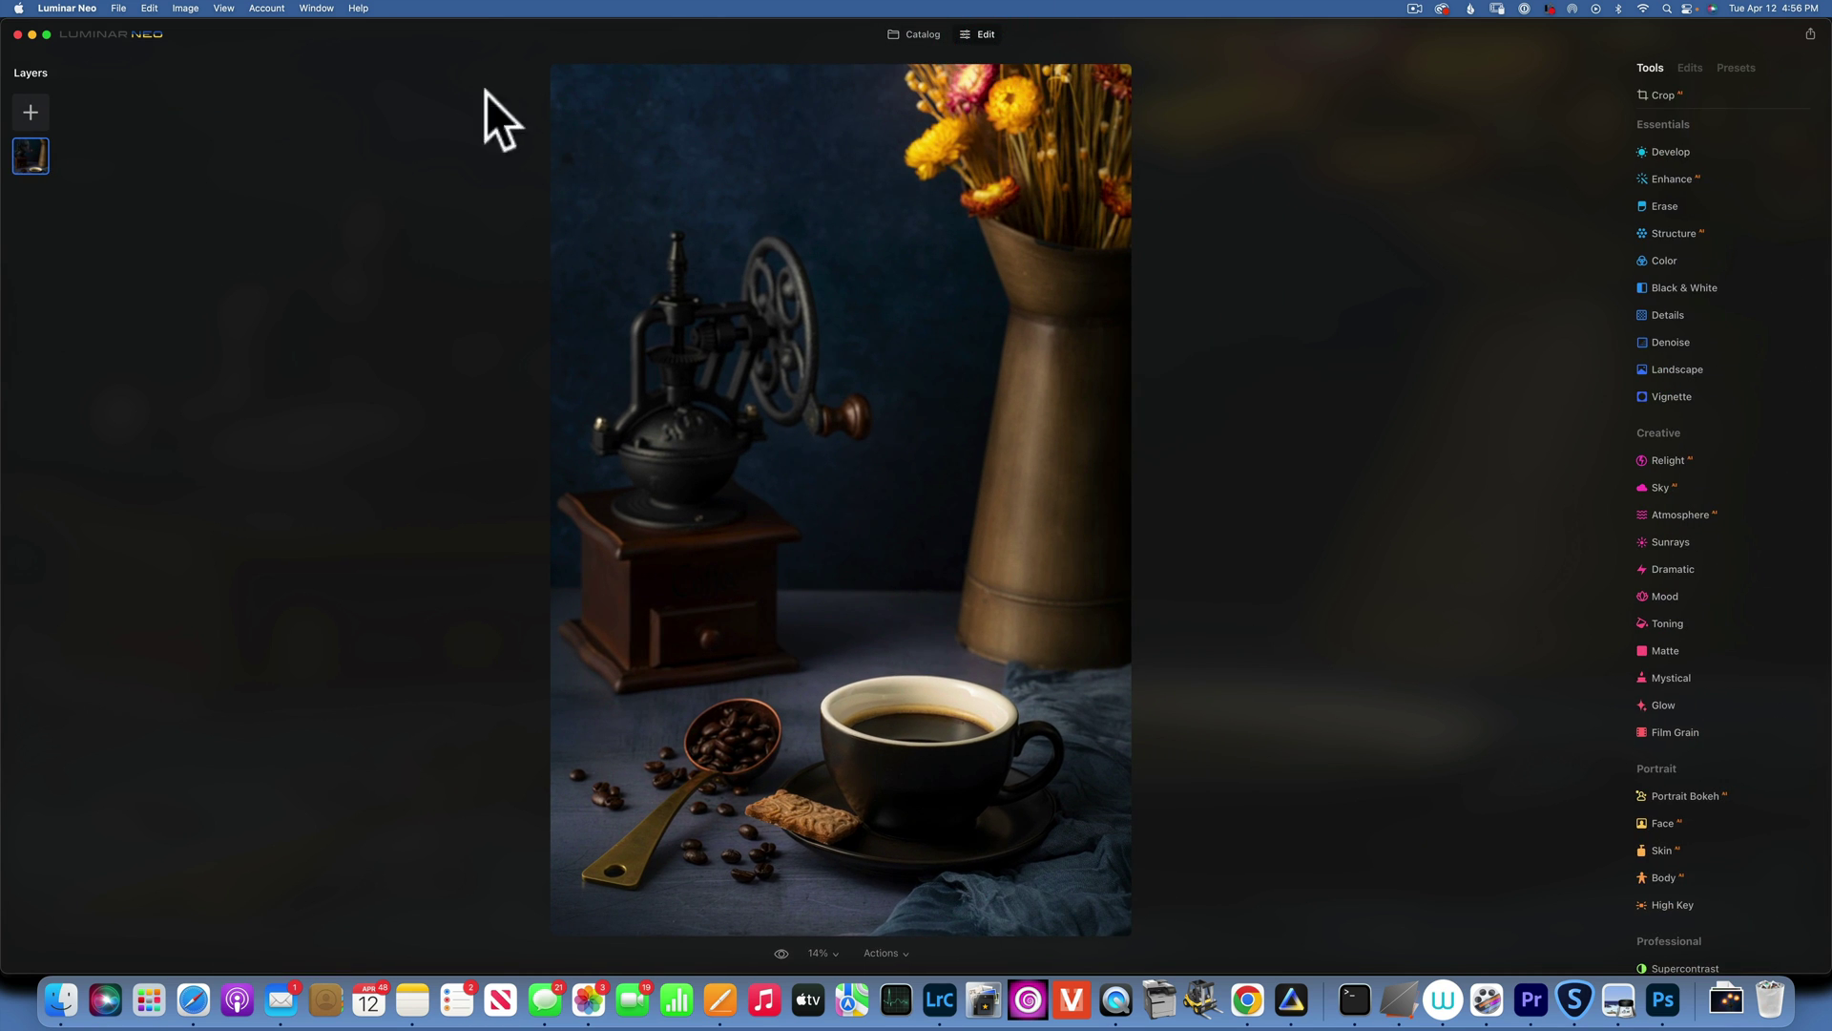
pyautogui.click(28, 113)
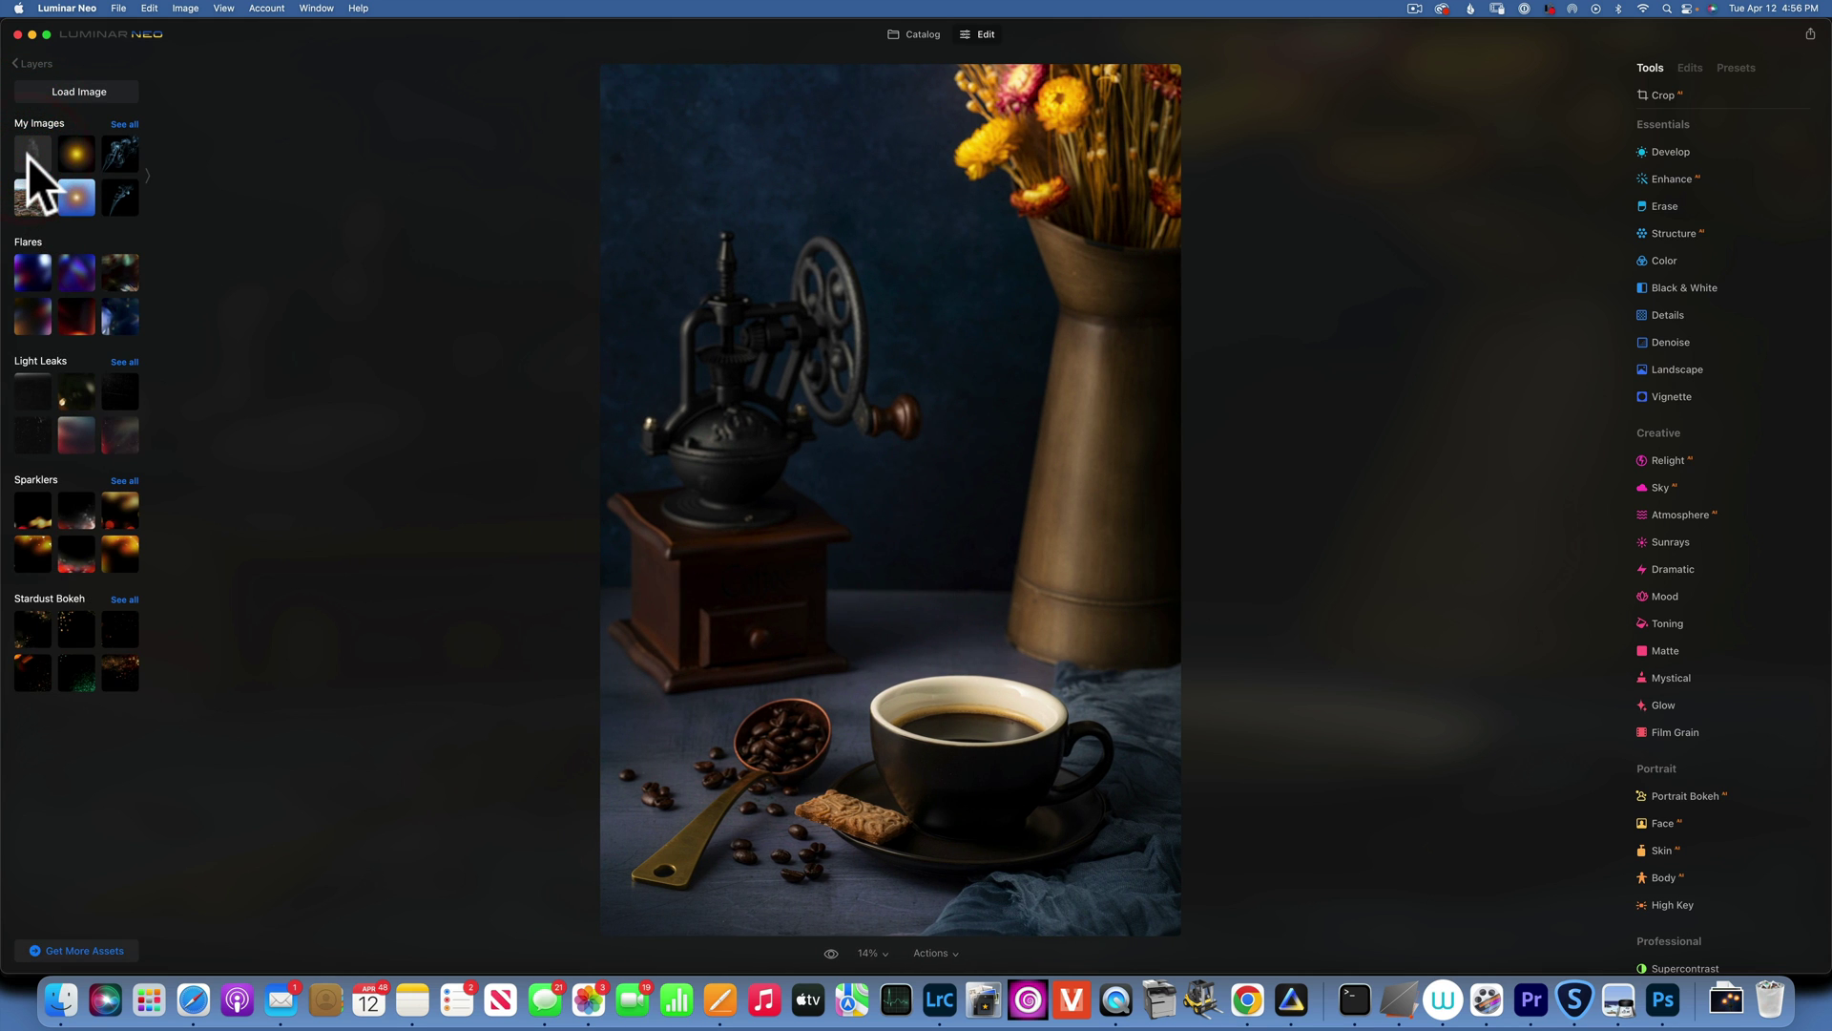
pyautogui.click(27, 157)
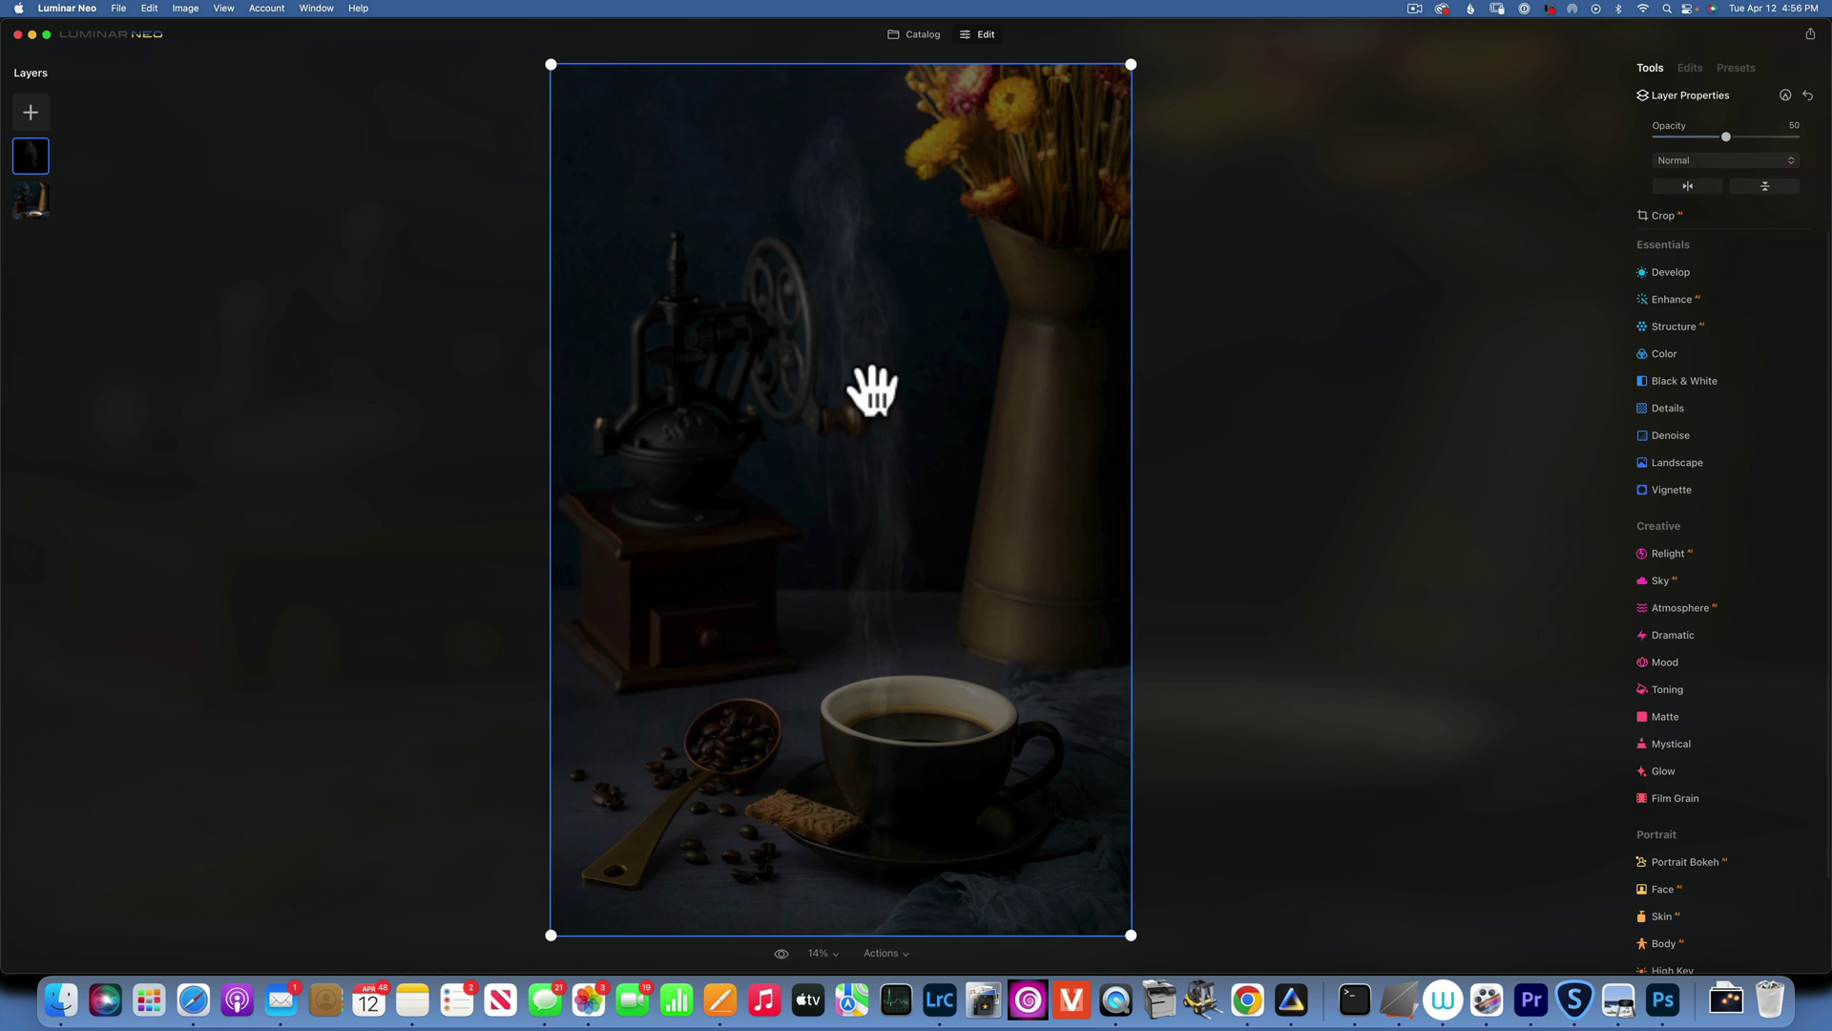
# Set the steam layer to 100 opacity with Screen blend, stretch it wider and move it down over the black cup.
pyautogui.moveTo(1725, 137); pyautogui.dragTo(1798, 138)
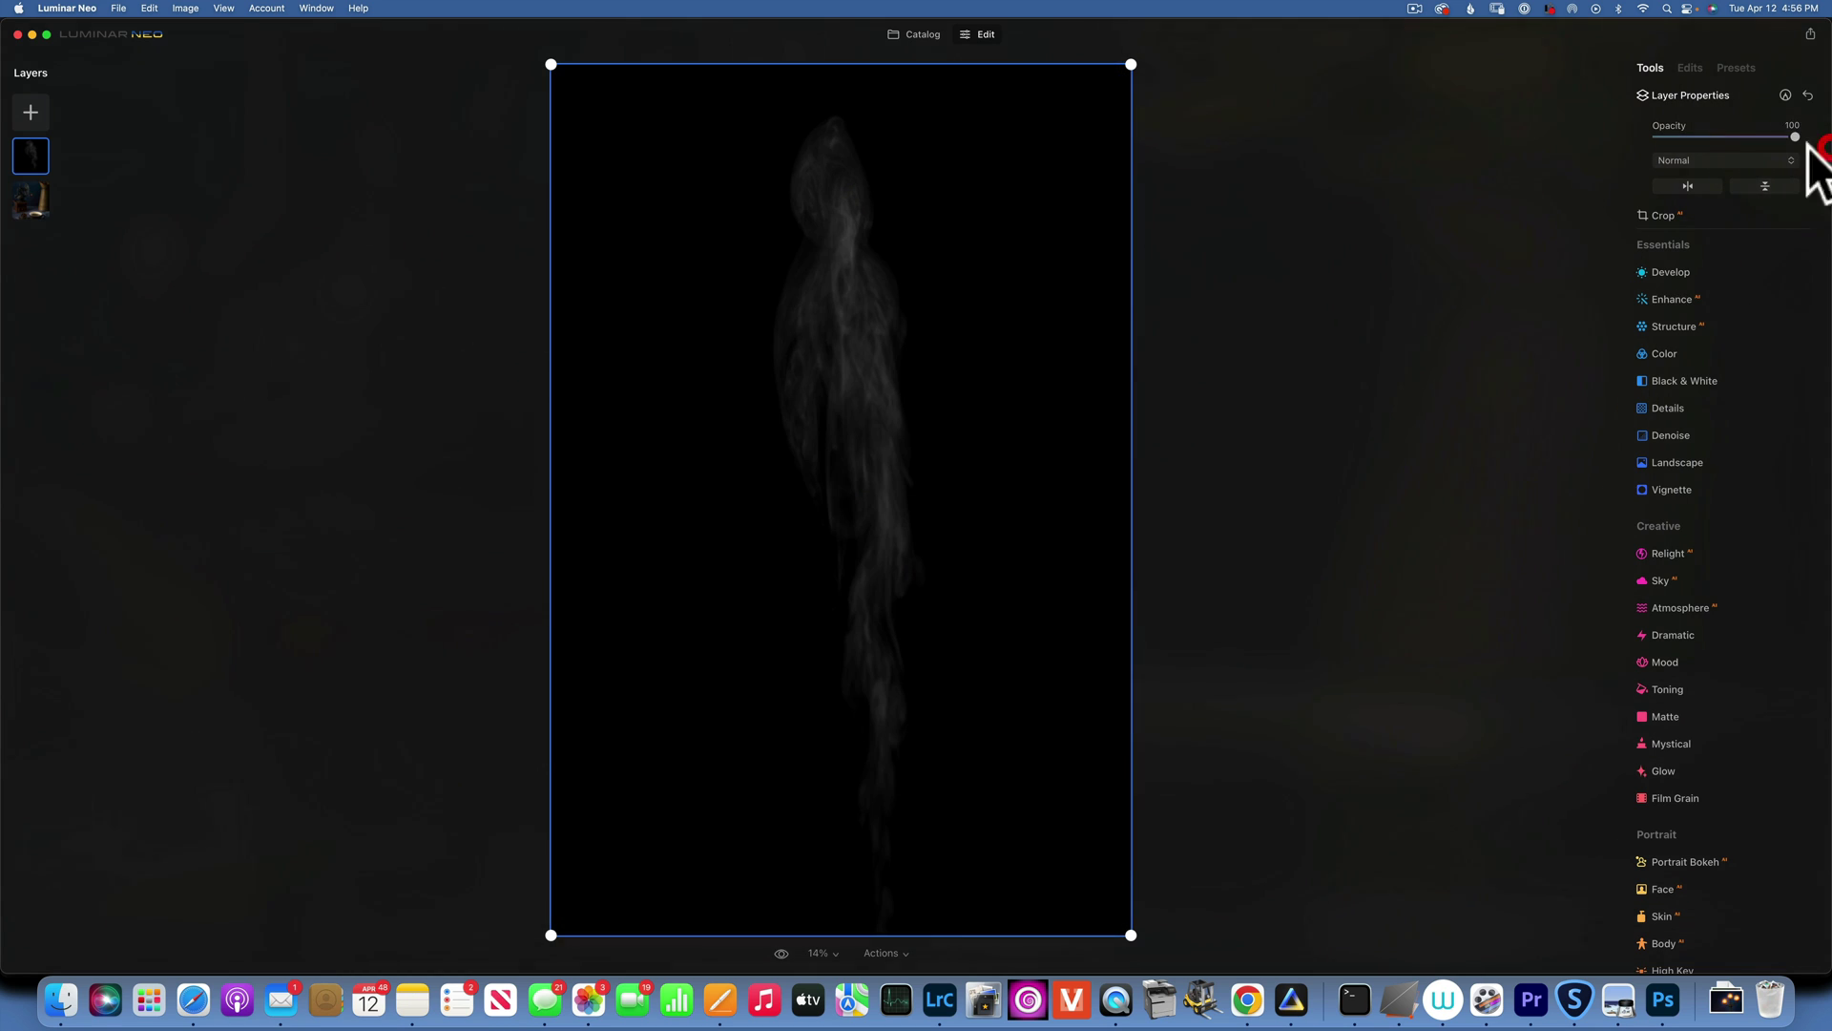
pyautogui.click(1694, 160)
pyautogui.click(1689, 276)
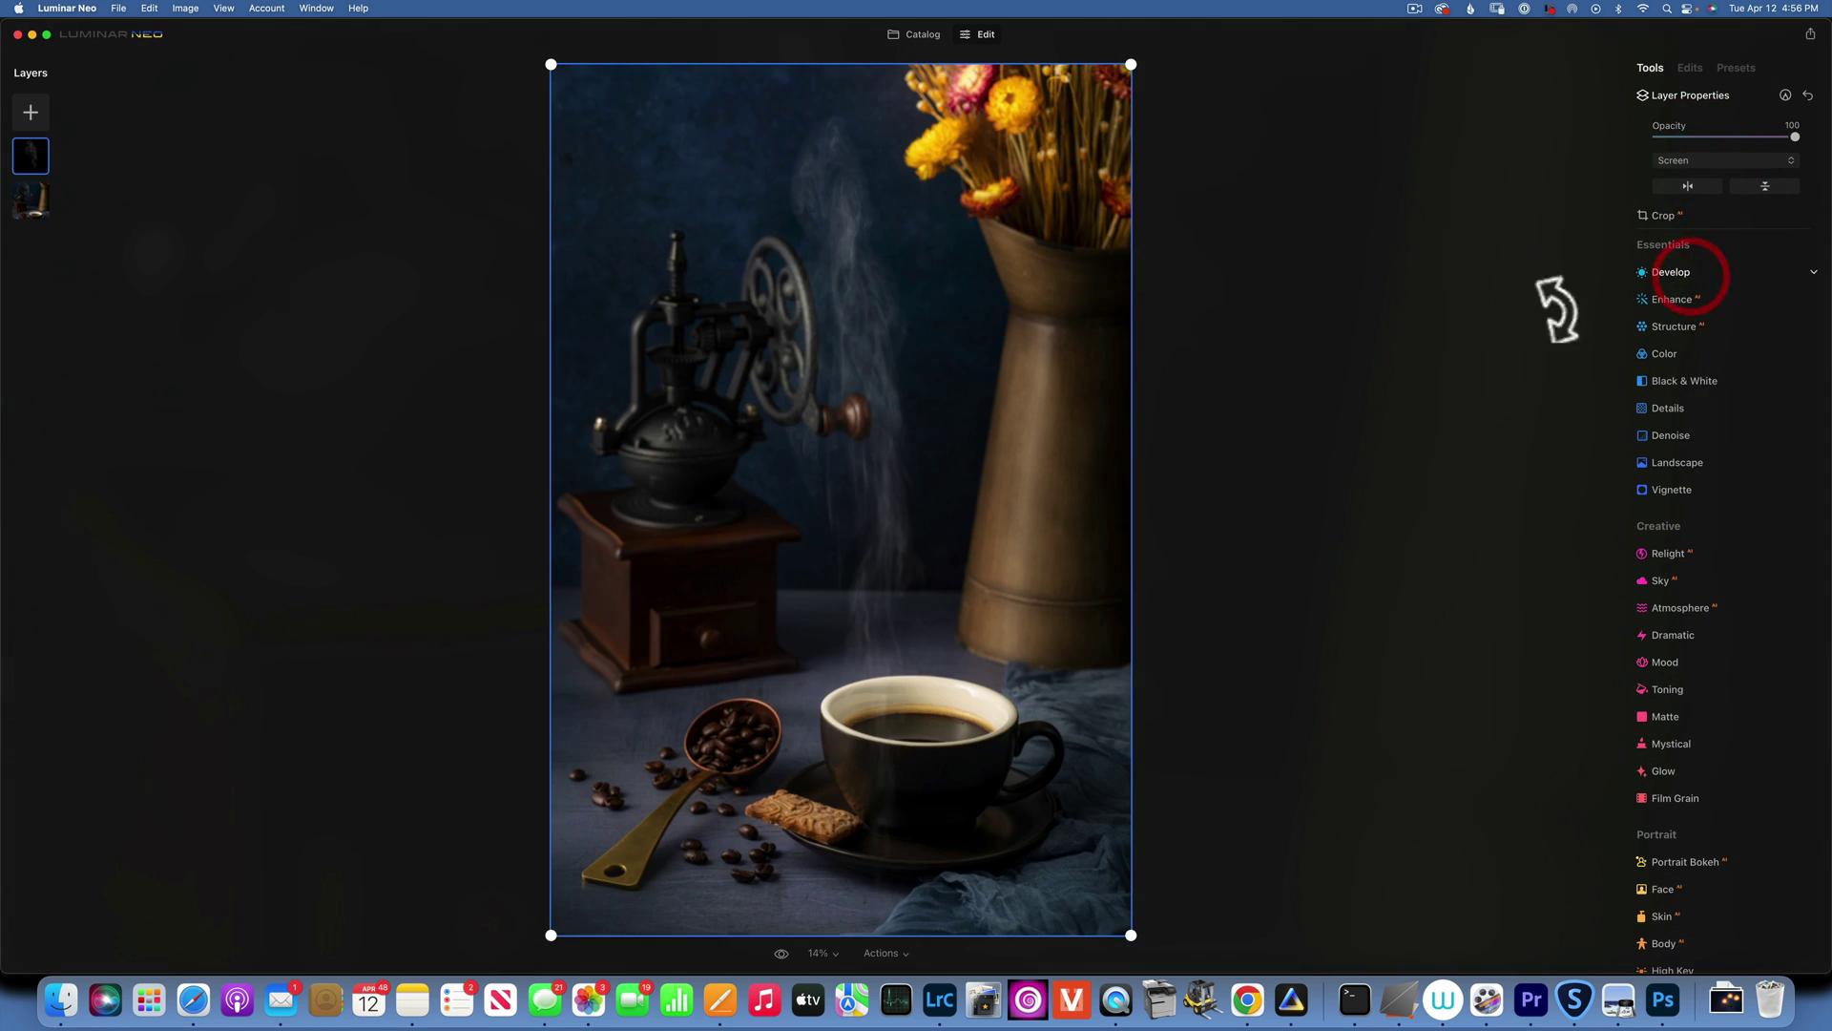
pyautogui.moveTo(1129, 483); pyautogui.dragTo(1479, 503)
pyautogui.moveTo(1045, 512); pyautogui.dragTo(983, 744)
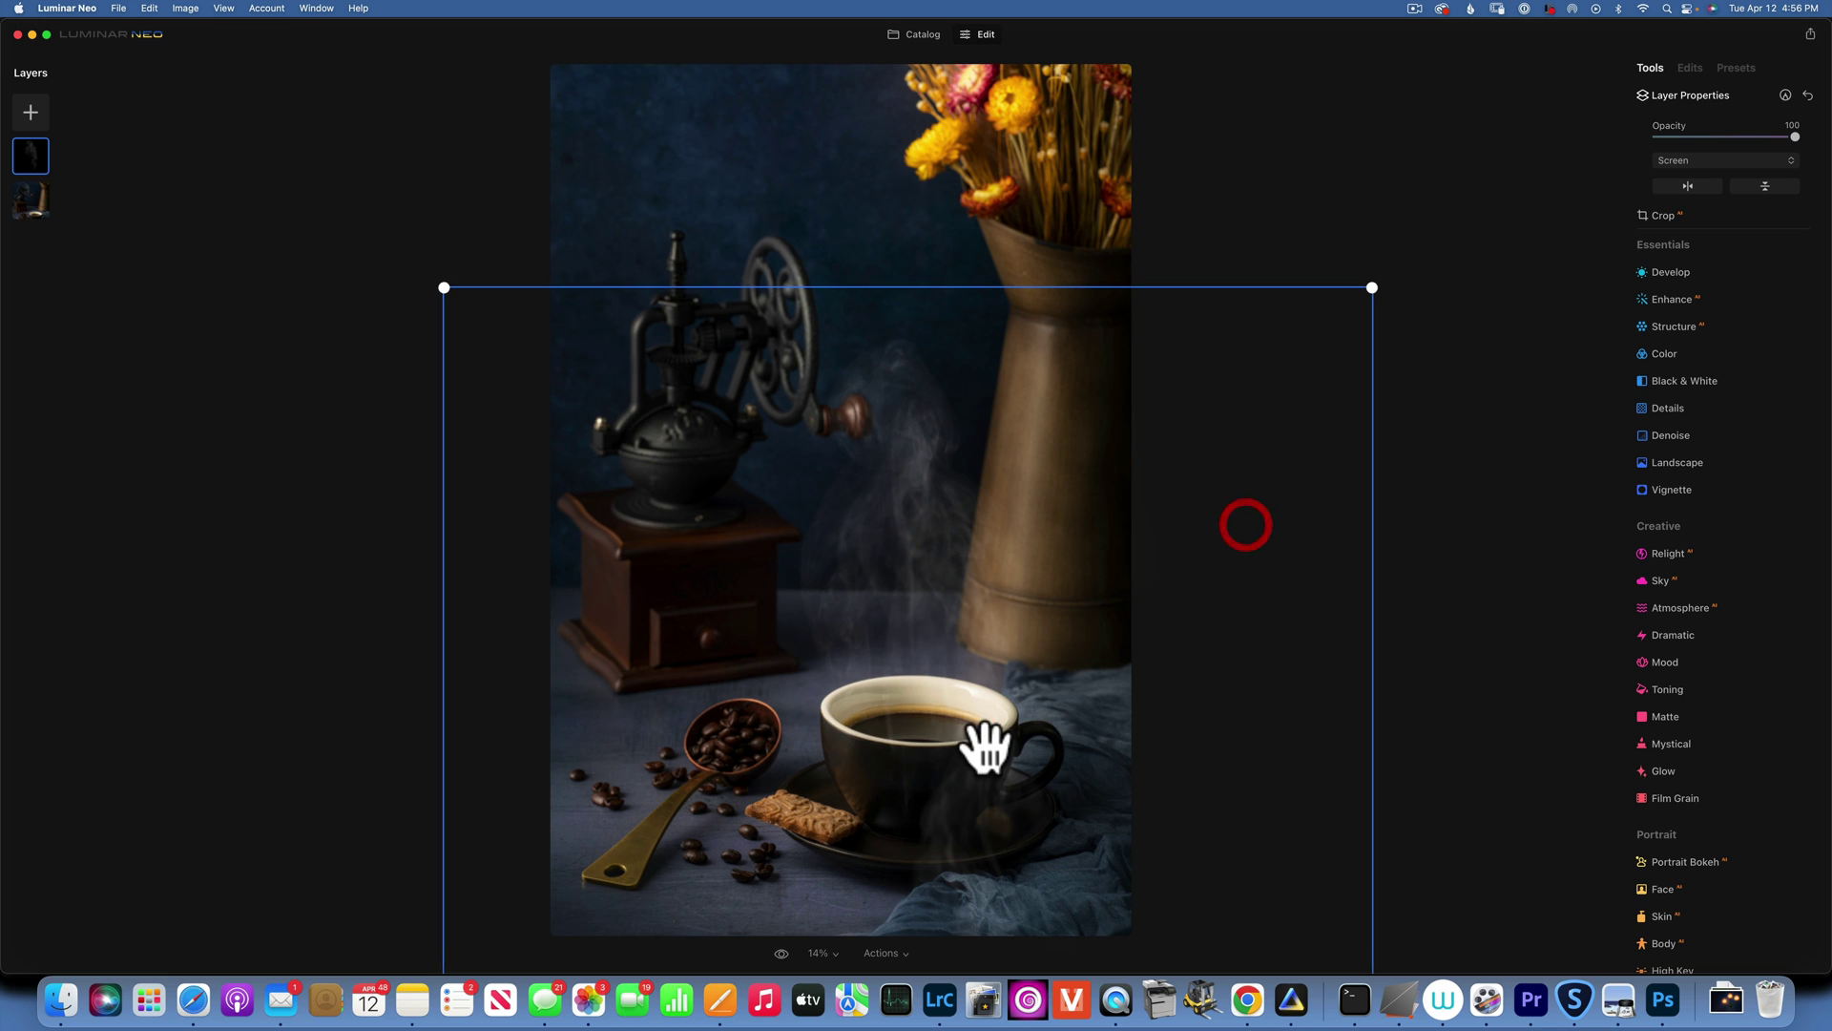
# Paint the steam layer's mask upward from the black cup, then erase the excess steam near the top.
pyautogui.click(1784, 95)
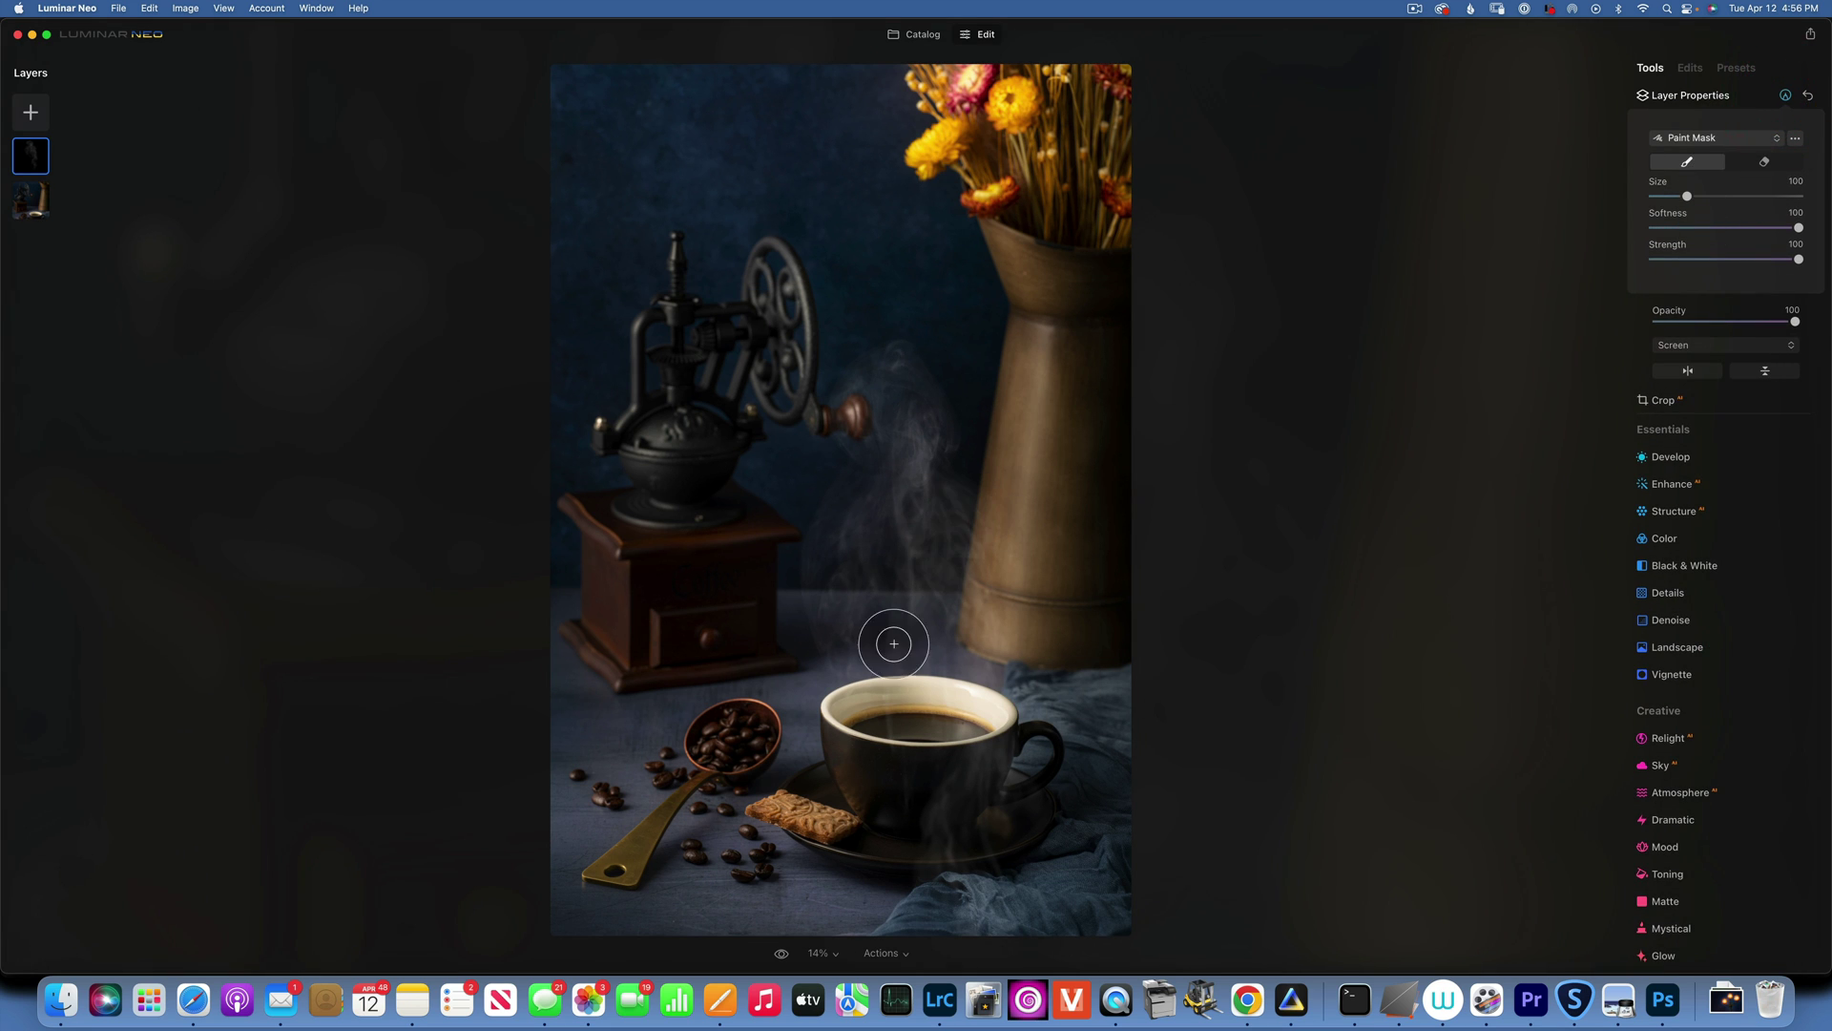
pyautogui.moveTo(877, 689)
pyautogui.mouseDown()
pyautogui.moveTo(930, 713)
pyautogui.moveTo(974, 690)
pyautogui.moveTo(890, 567)
pyautogui.moveTo(861, 351)
pyautogui.moveTo(908, 606)
pyautogui.moveTo(864, 607)
pyautogui.moveTo(926, 521)
pyautogui.moveTo(930, 399)
pyautogui.mouseUp()
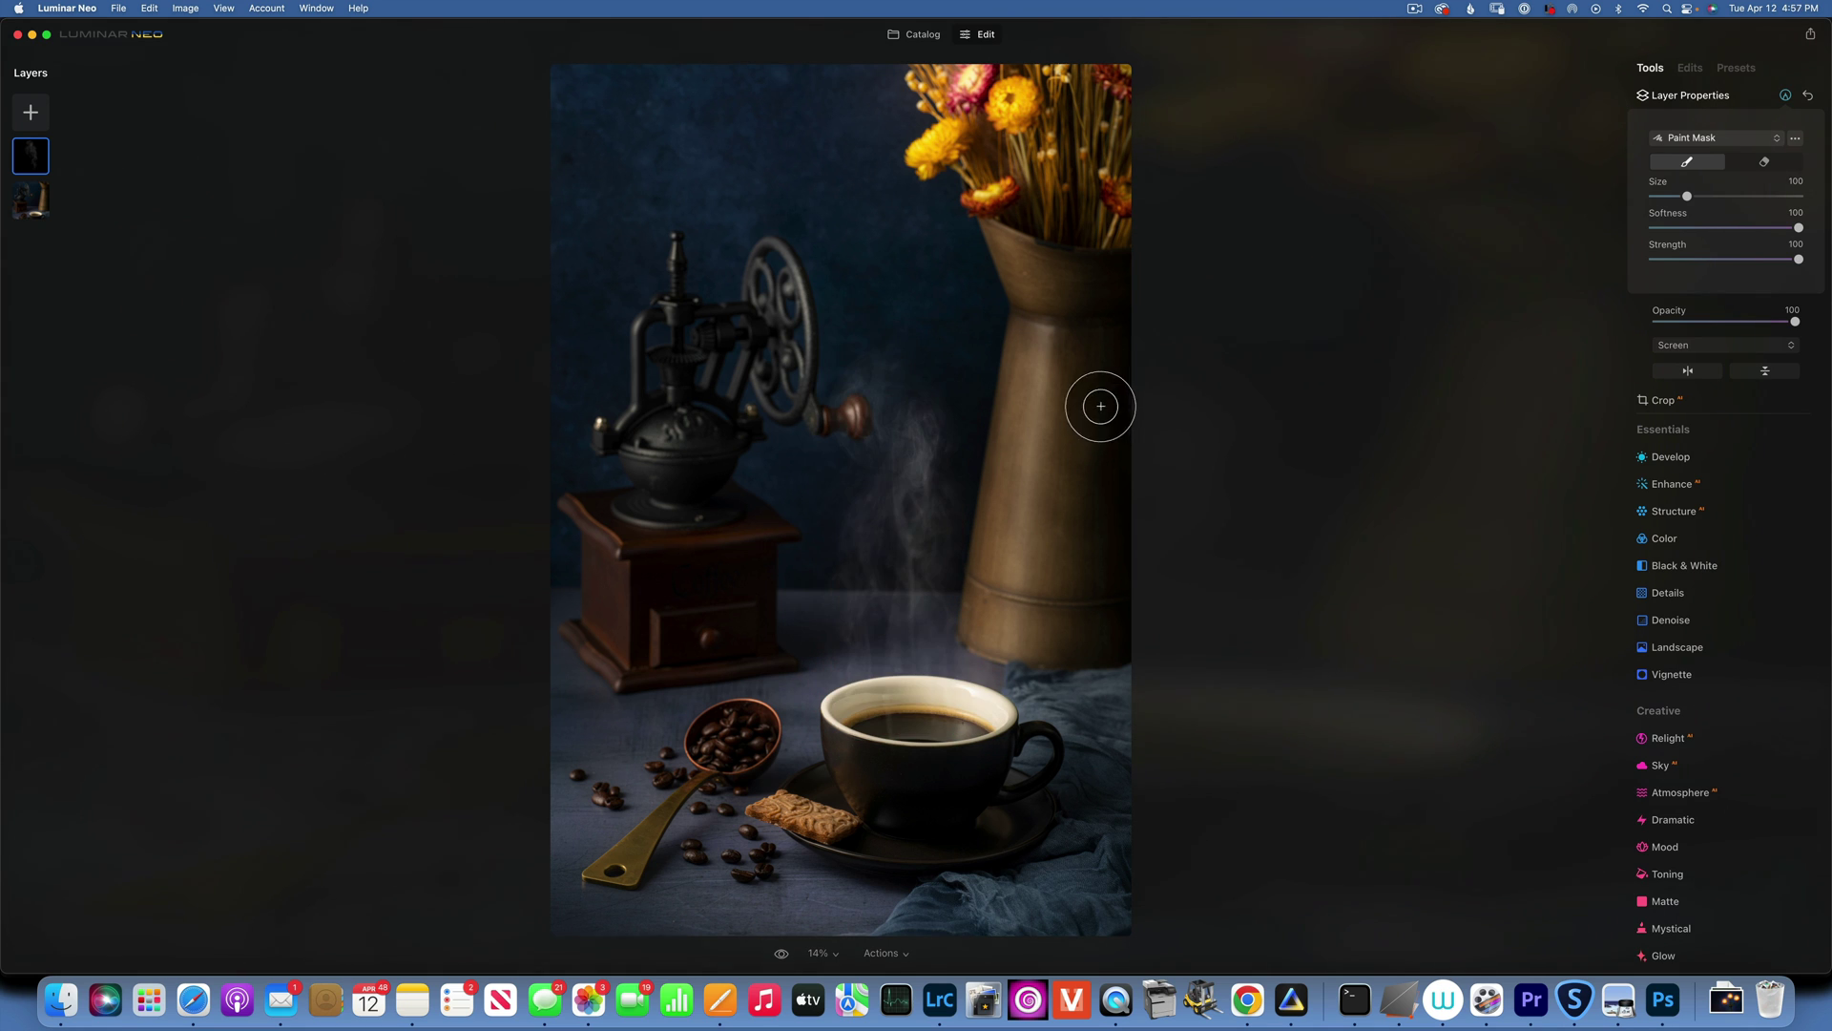
pyautogui.click(1764, 162)
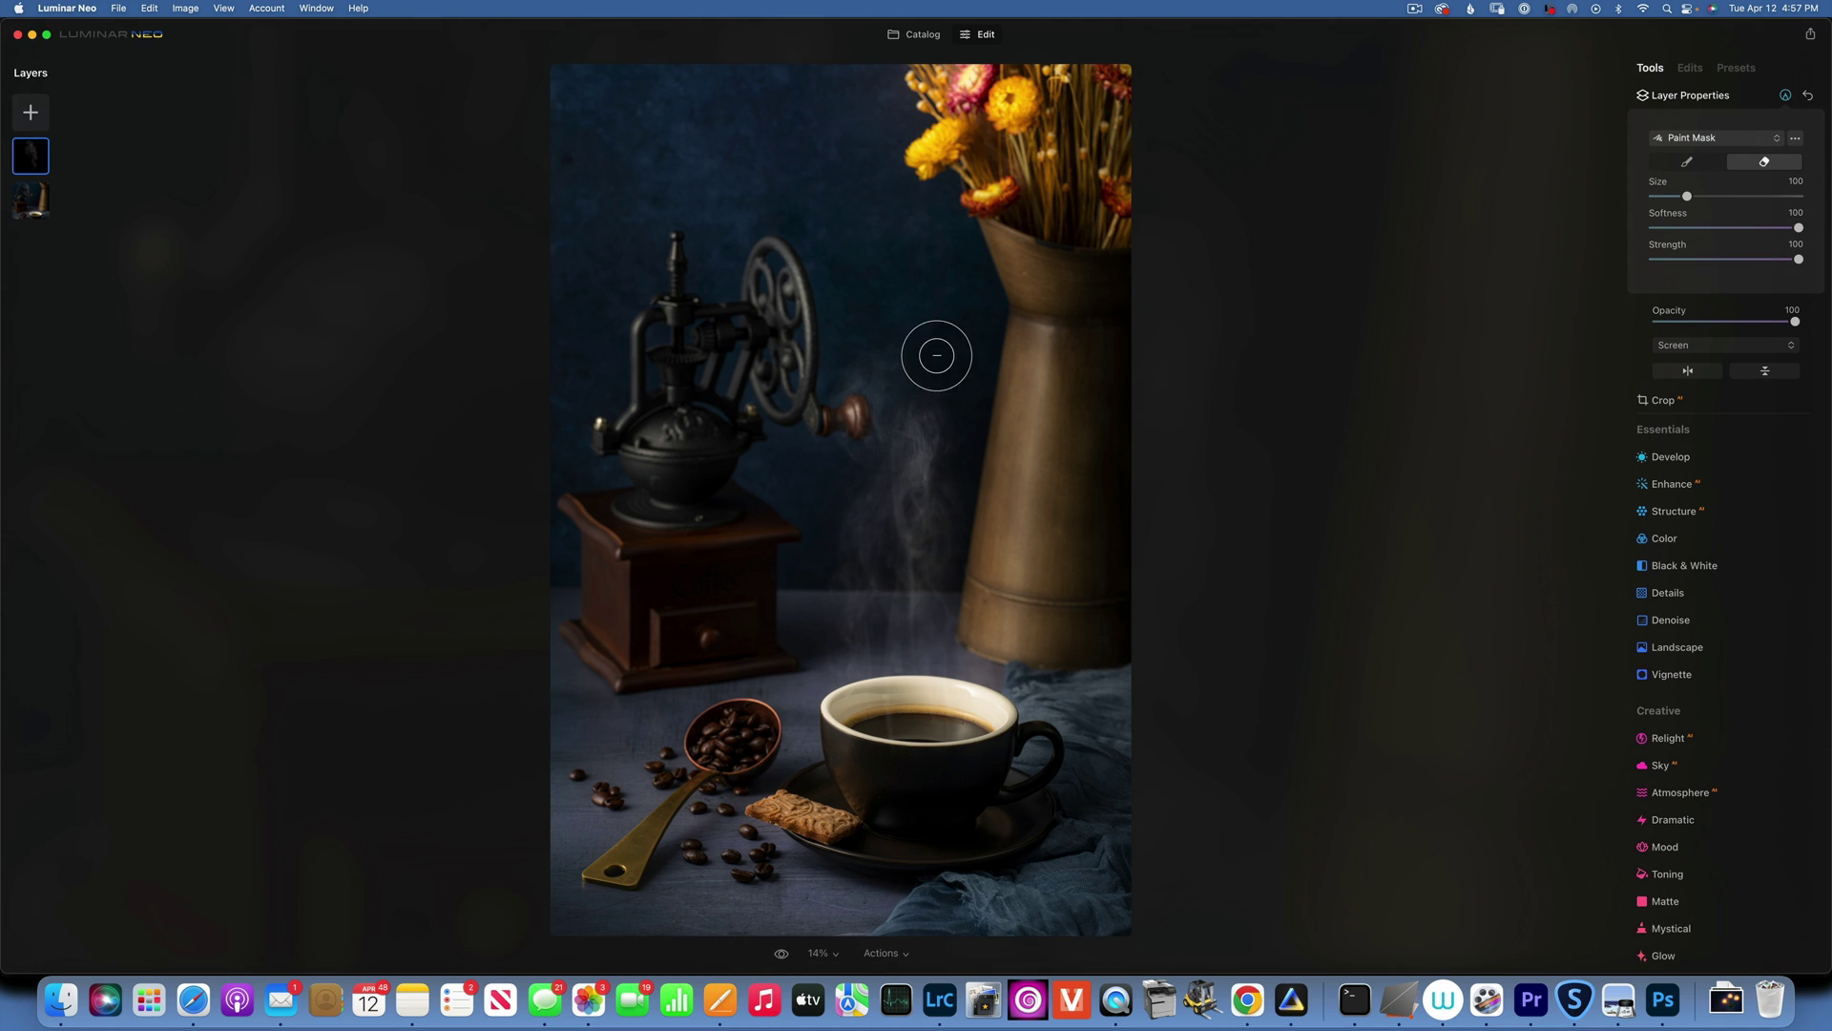
pyautogui.moveTo(839, 409)
pyautogui.mouseDown()
pyautogui.moveTo(857, 409)
pyautogui.moveTo(823, 522)
pyautogui.moveTo(790, 306)
pyautogui.moveTo(859, 314)
pyautogui.mouseUp()
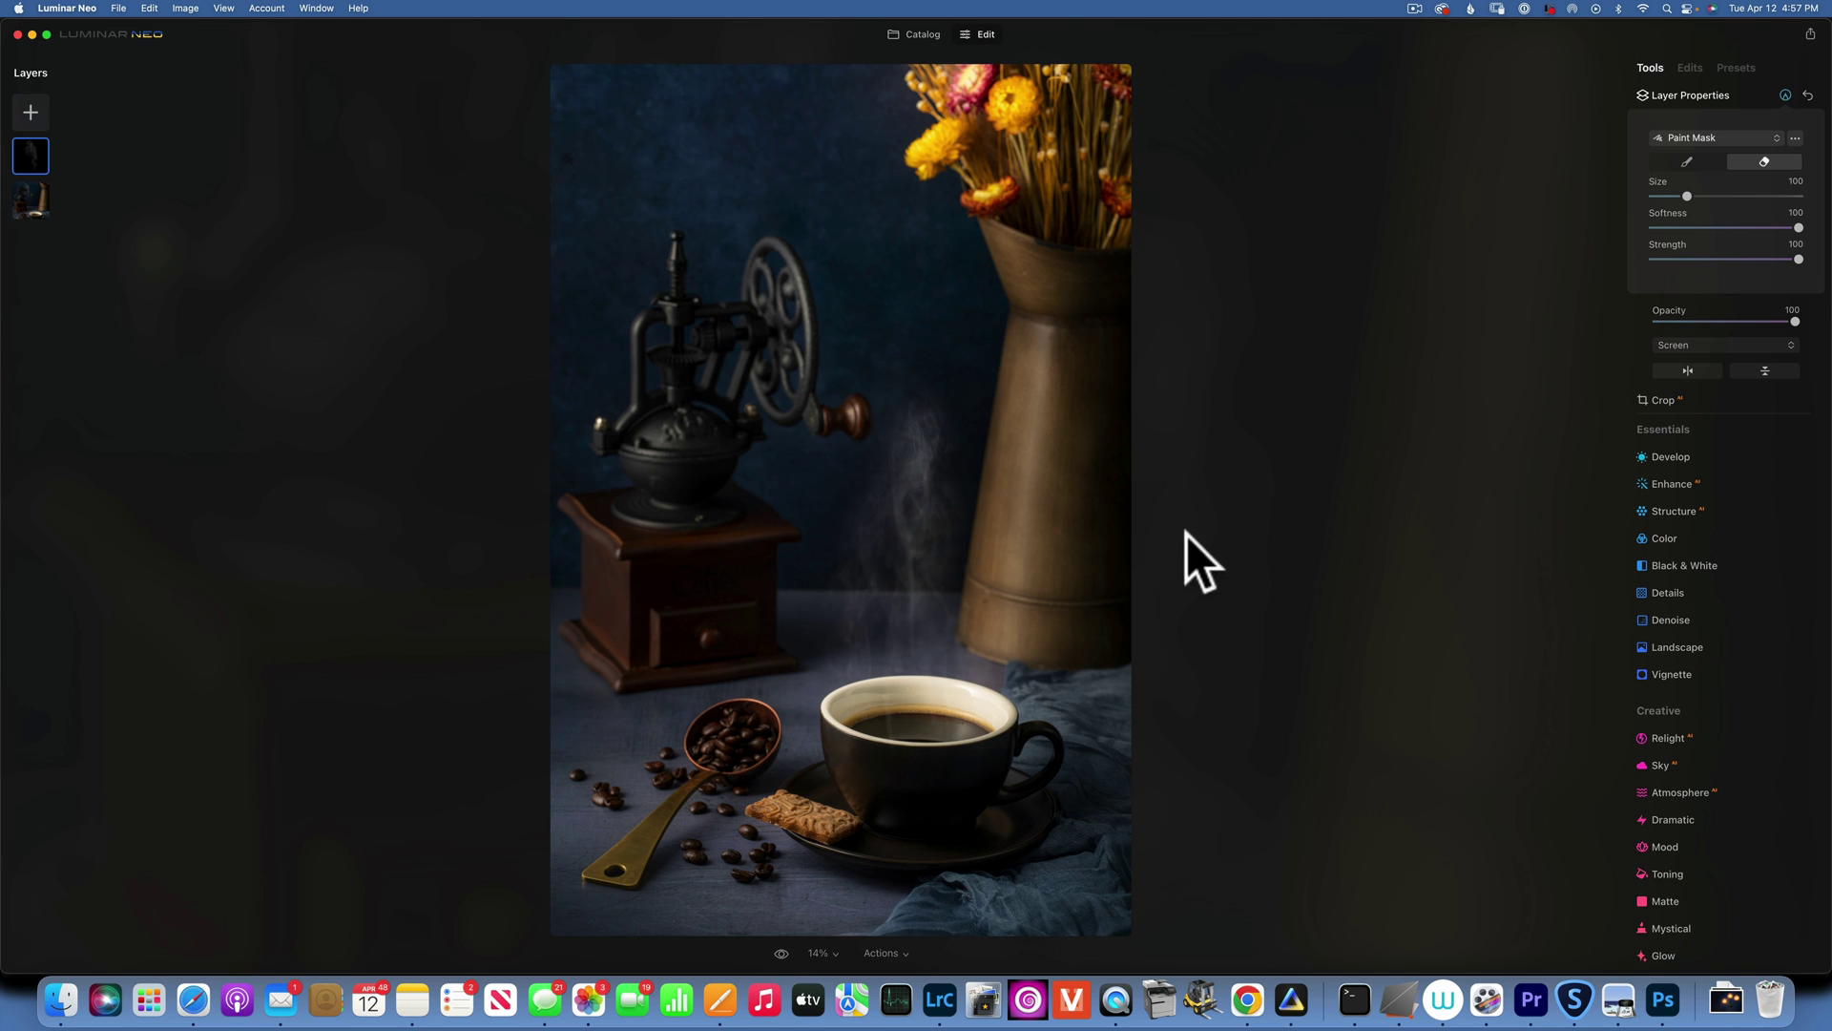
pyautogui.click(779, 950)
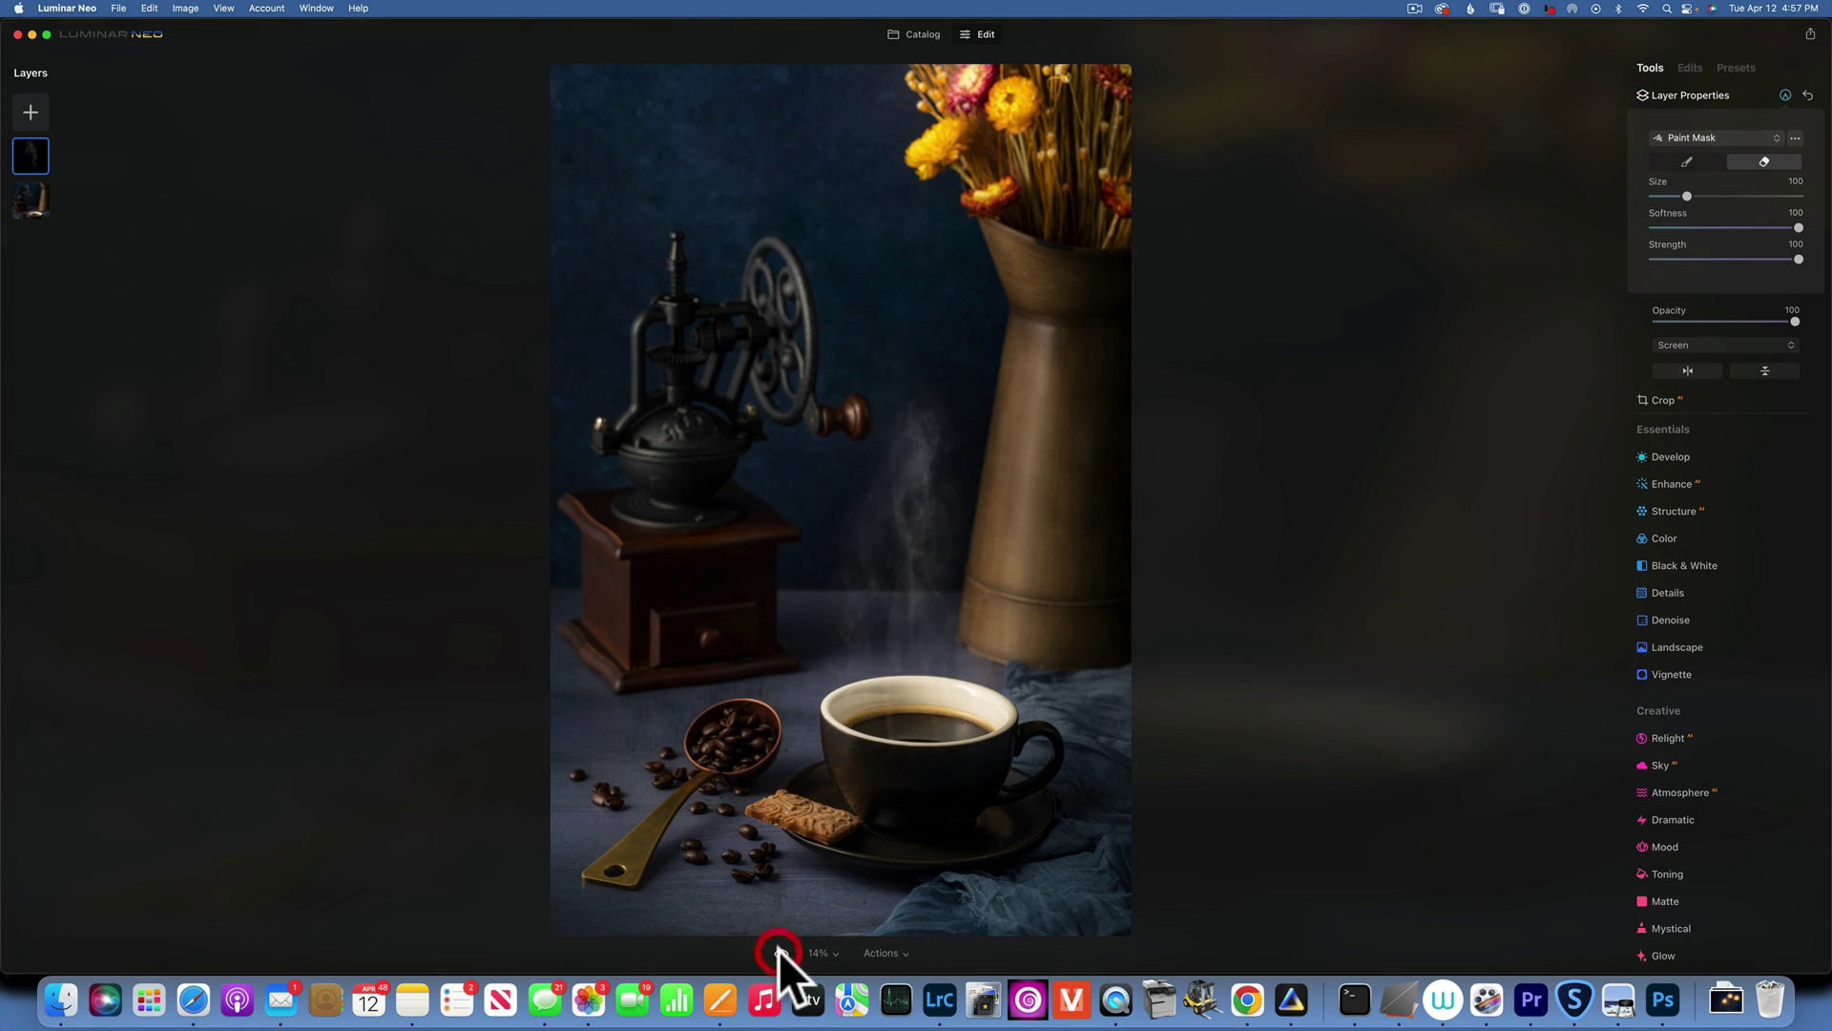
pyautogui.click(778, 951)
pyautogui.click(779, 950)
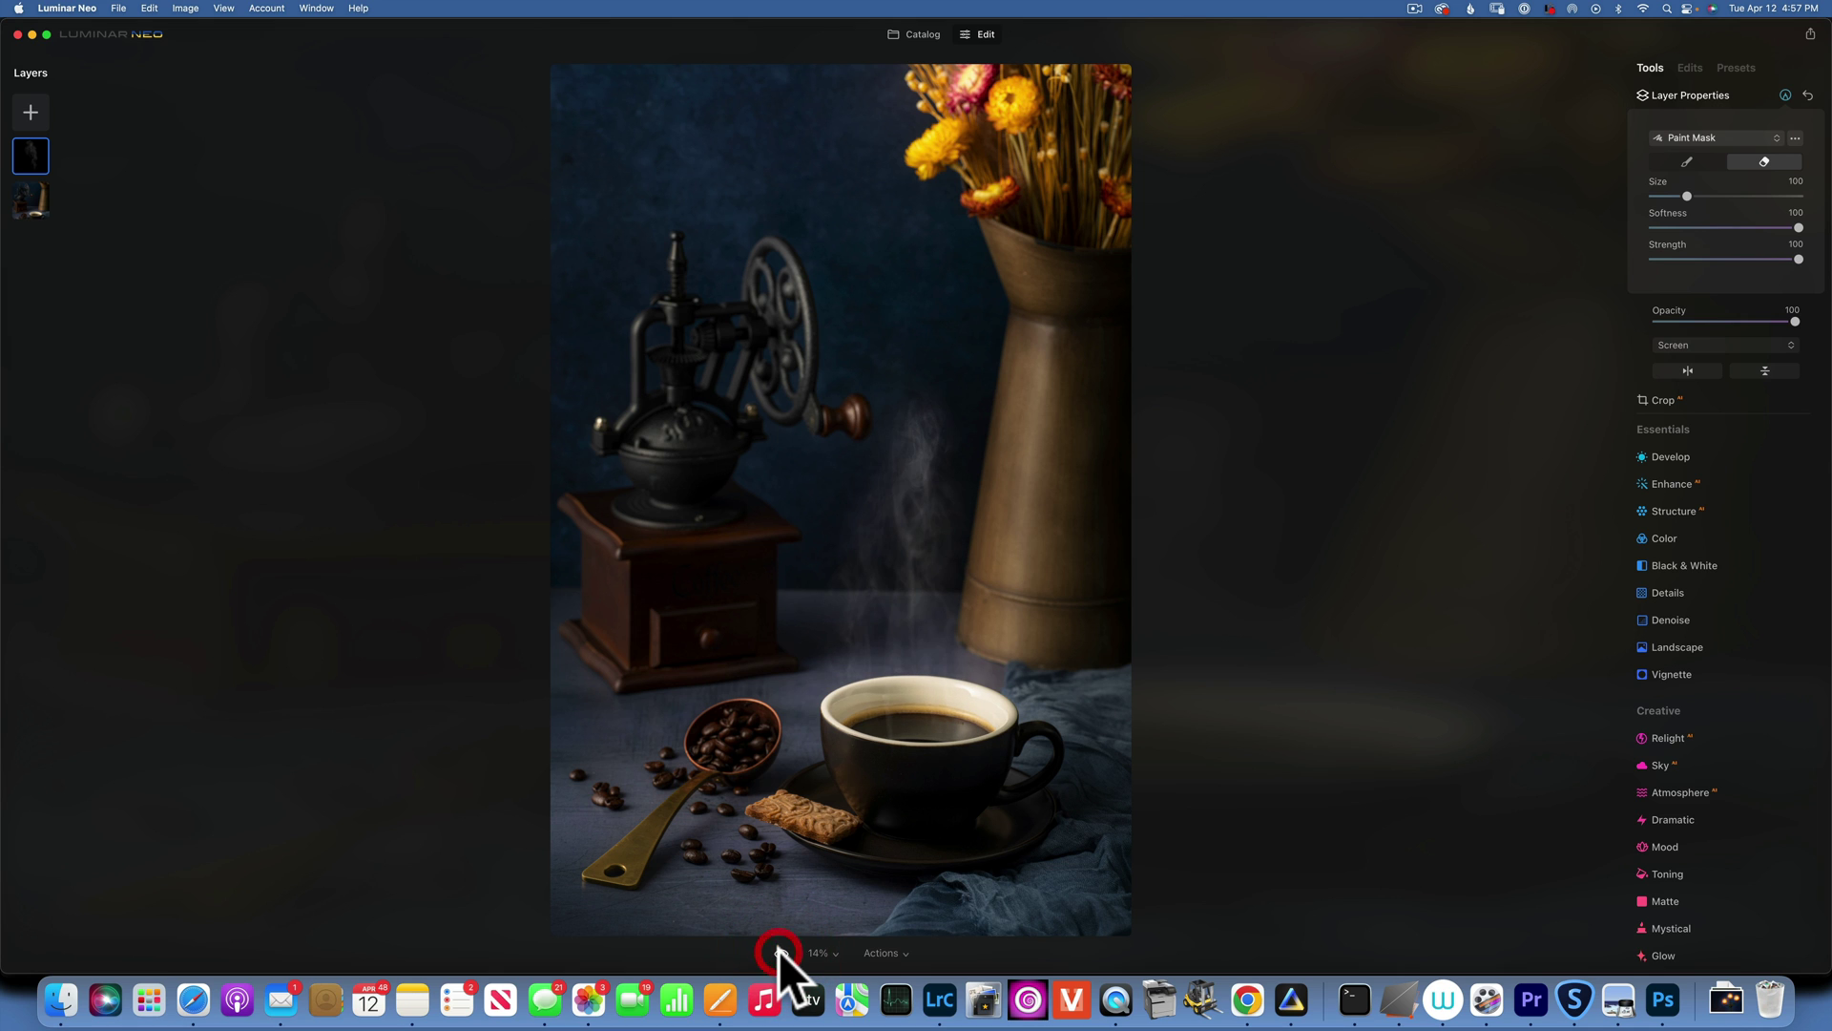